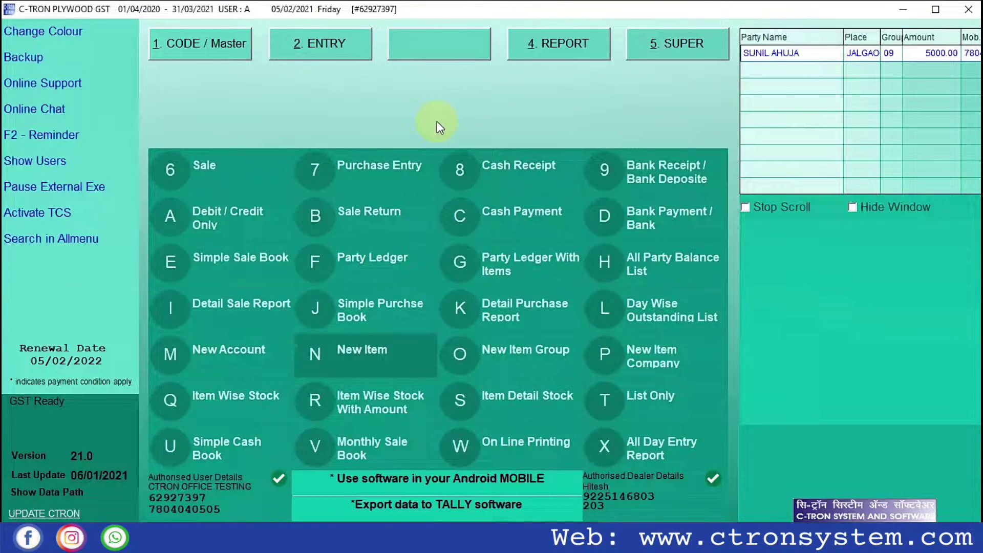
Add a new item named 12 MM CREATIVE PLY
{"action": "left_click", "coordinate": [383, 355]}
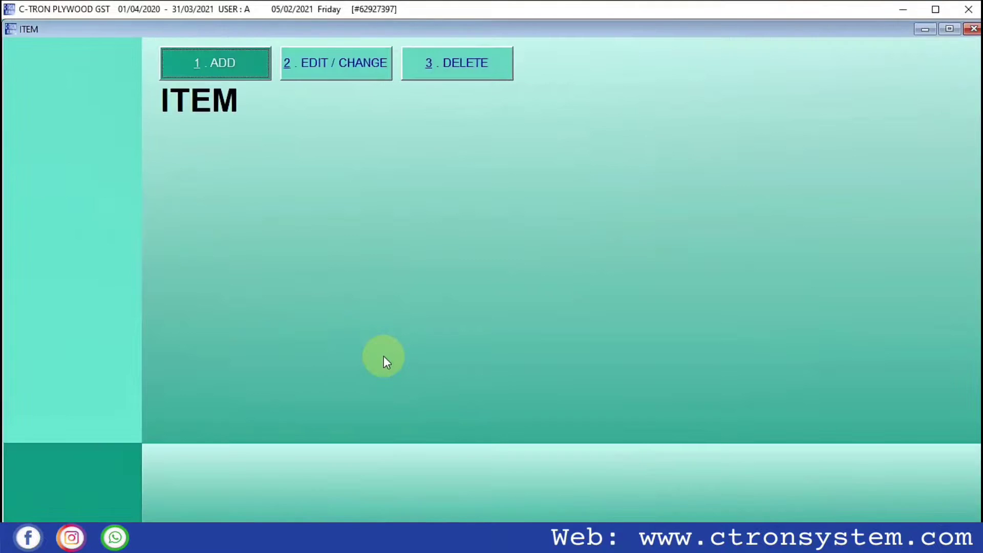
{"action": "key", "text": "Return"}
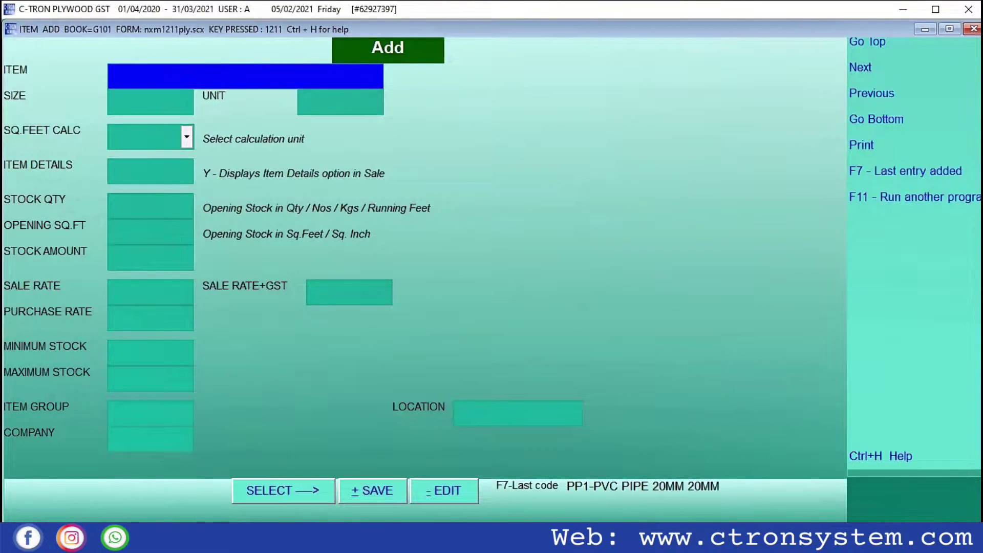
{"action": "type", "text": "12 "}
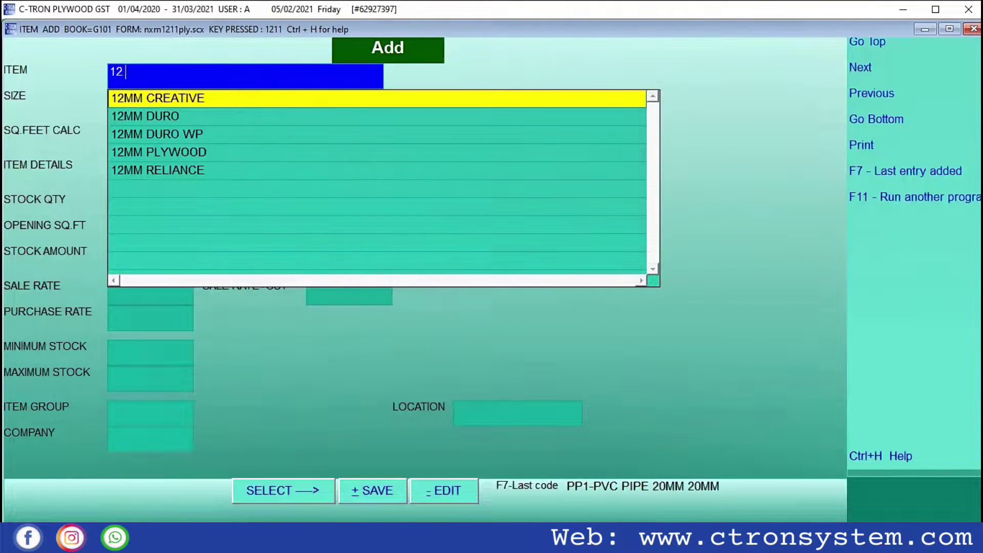
{"action": "type", "text": "MM CR"}
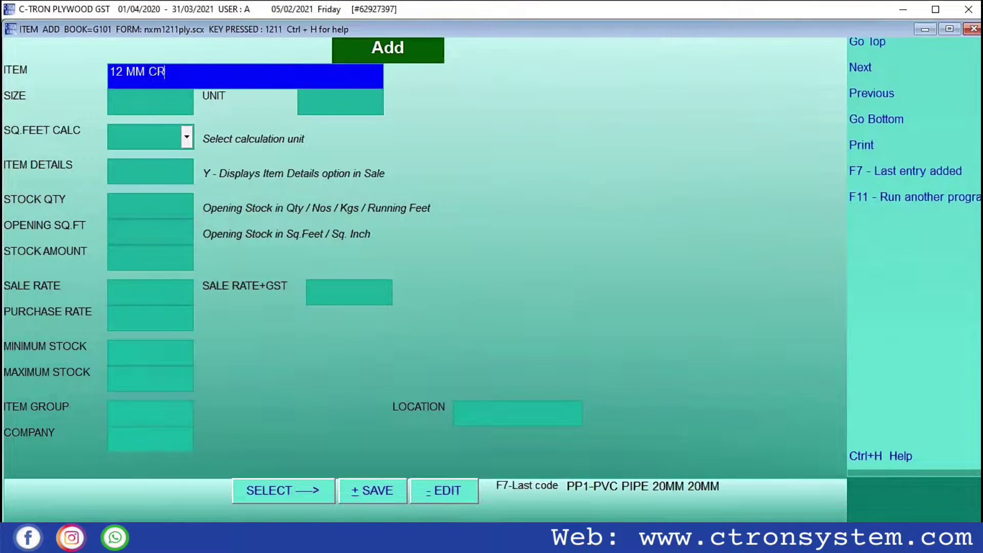
{"action": "type", "text": "EATIVE PLY"}
{"action": "key", "text": "Return"}
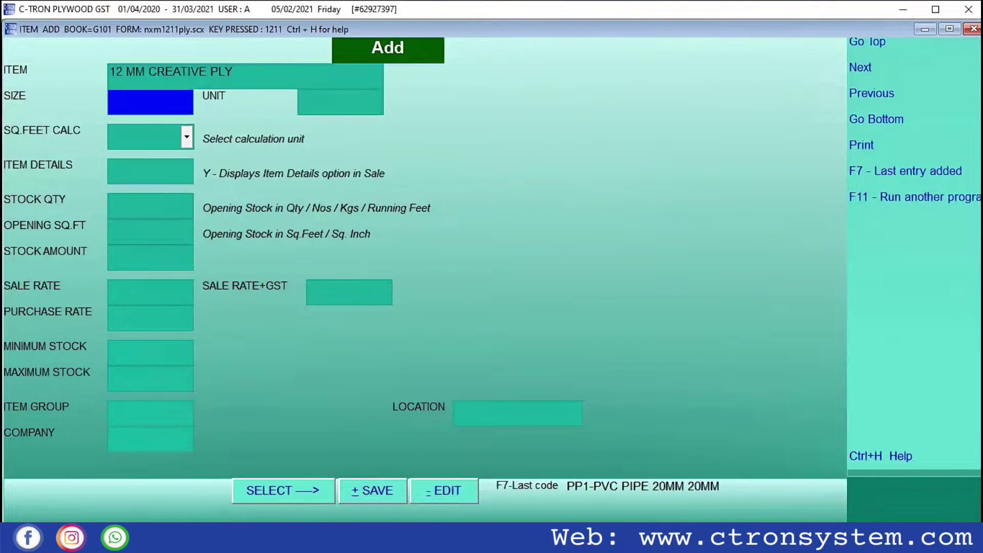
Give the item size 8X4, unit SHEET and SQ.FEET calculation
{"action": "type", "text": "8X4"}
{"action": "key", "text": "Return"}
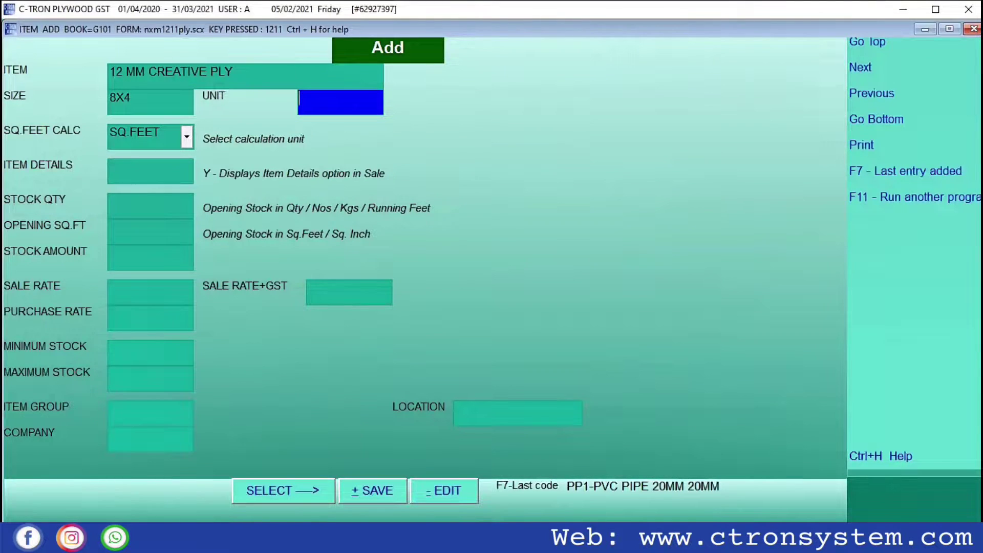
{"action": "type", "text": "SHEET"}
{"action": "key", "text": "Return"}
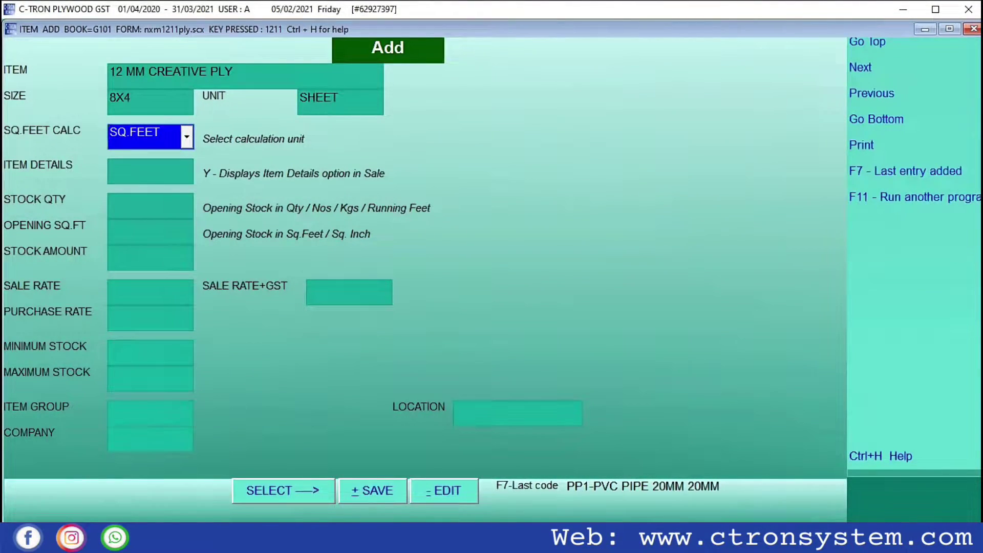
{"action": "key", "text": "alt+Down"}
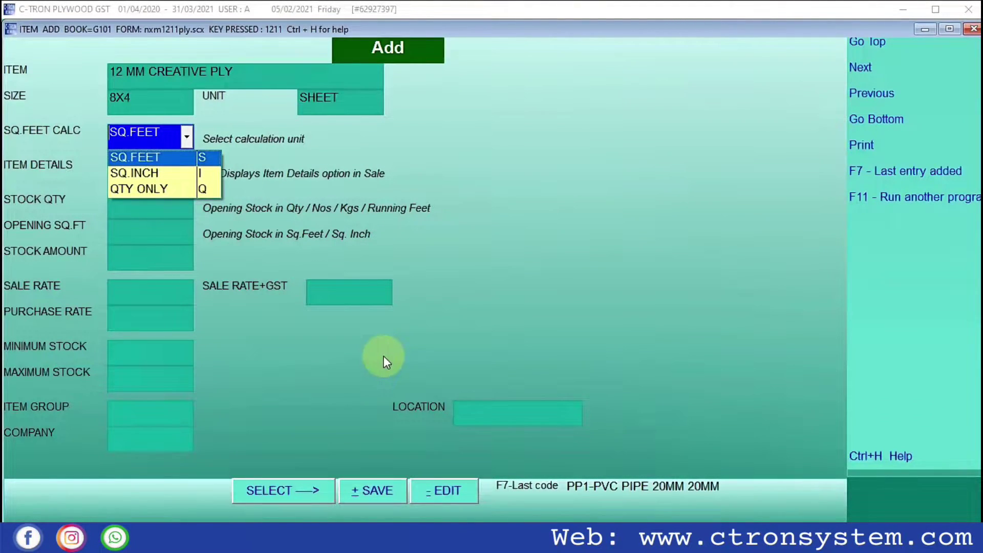
{"action": "key", "text": "Return"}
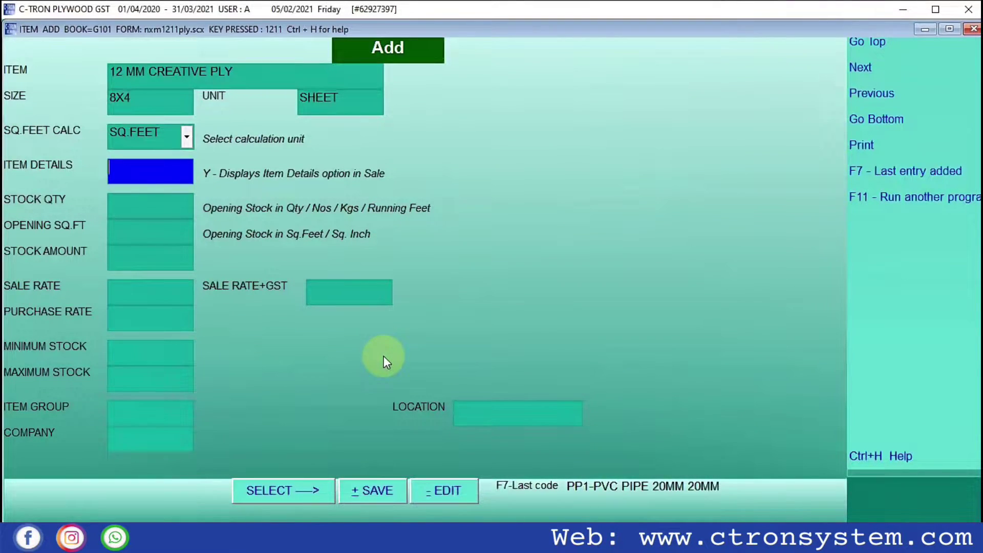
Enable item details with an opening stock of 20 sheets (640 sq ft)
{"action": "type", "text": "Y"}
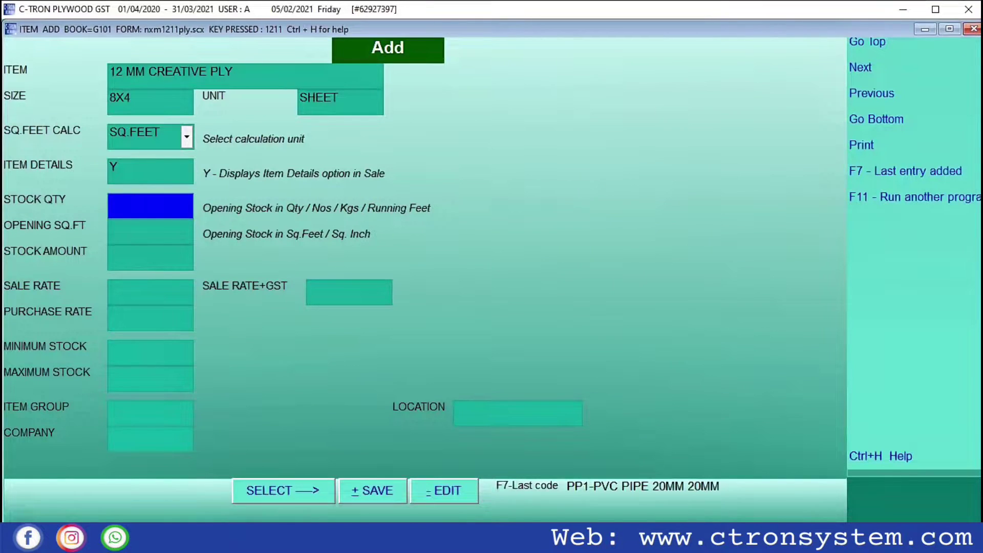
{"action": "type", "text": "20"}
{"action": "key", "text": "Return"}
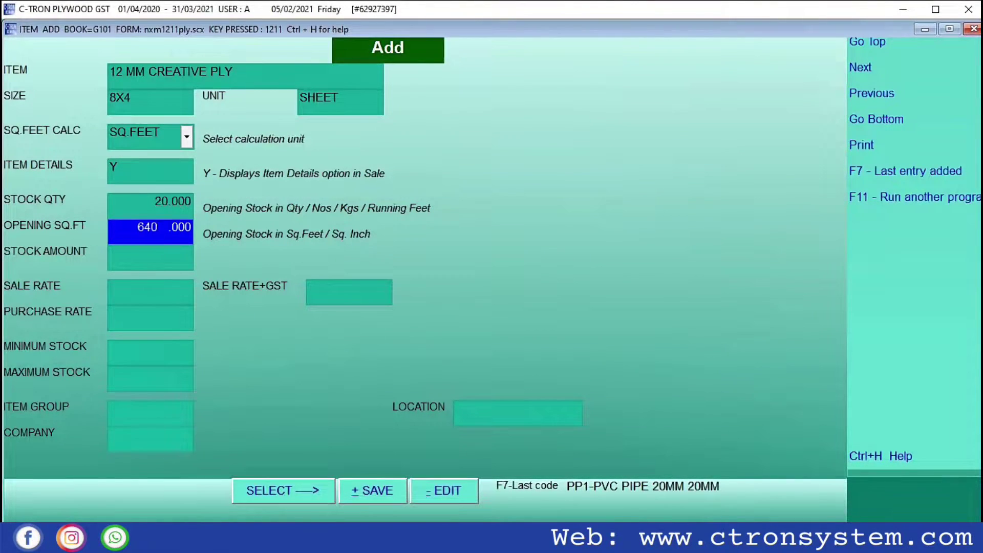
{"action": "key", "text": "Return"}
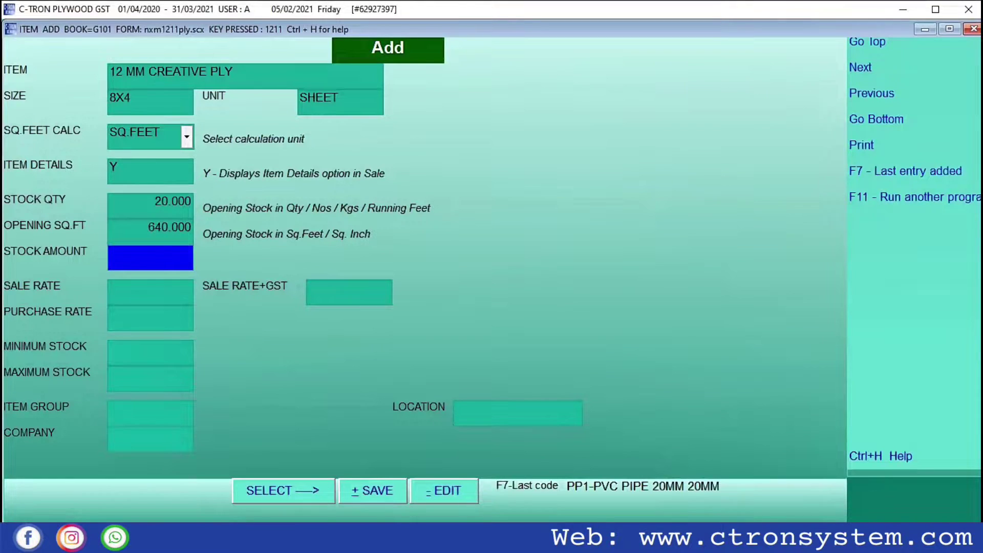
{"action": "key", "text": "Return"}
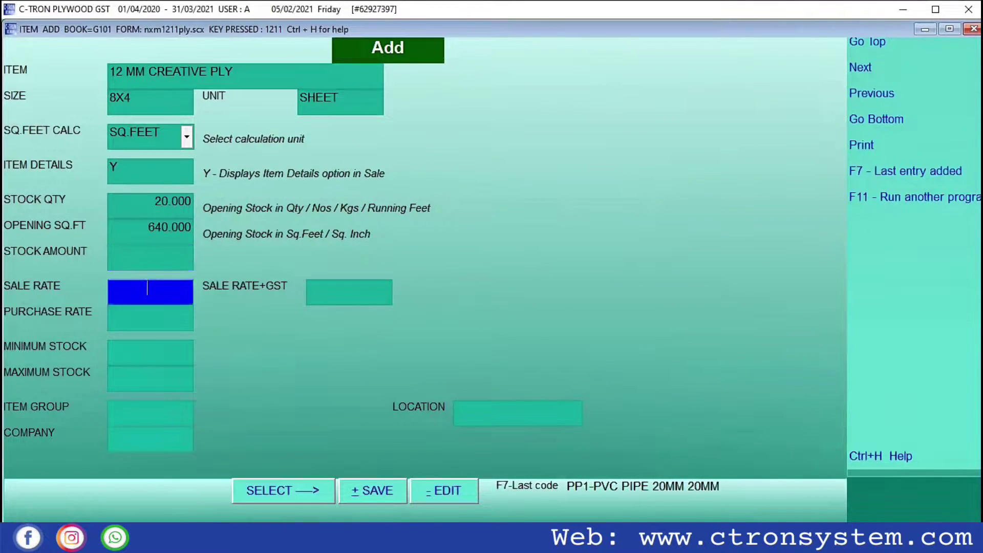
Set the sale rate to 80, leaving GST-inclusive rate, purchase rate and limits blank
{"action": "key", "text": "ctrl+s"}
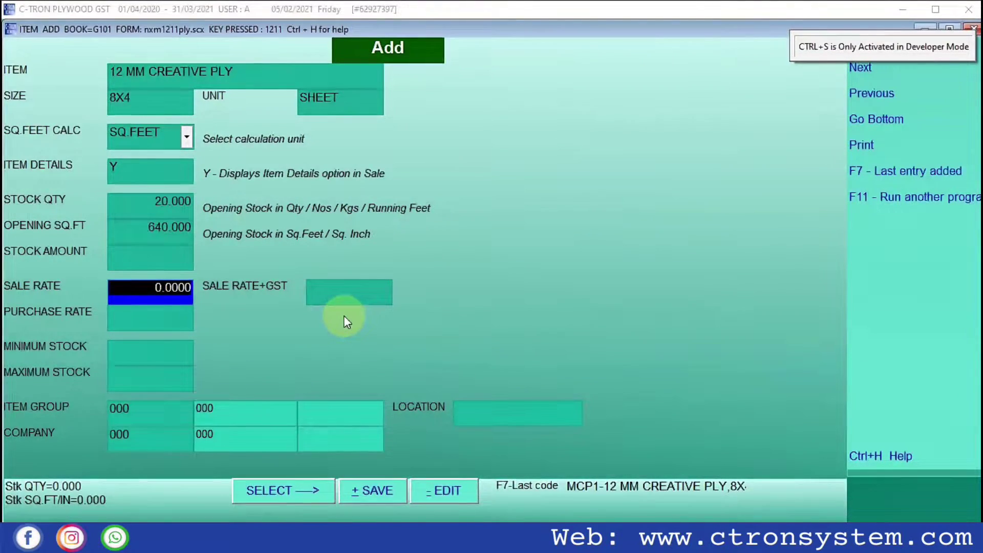
{"action": "type", "text": "80"}
{"action": "key", "text": "Return"}
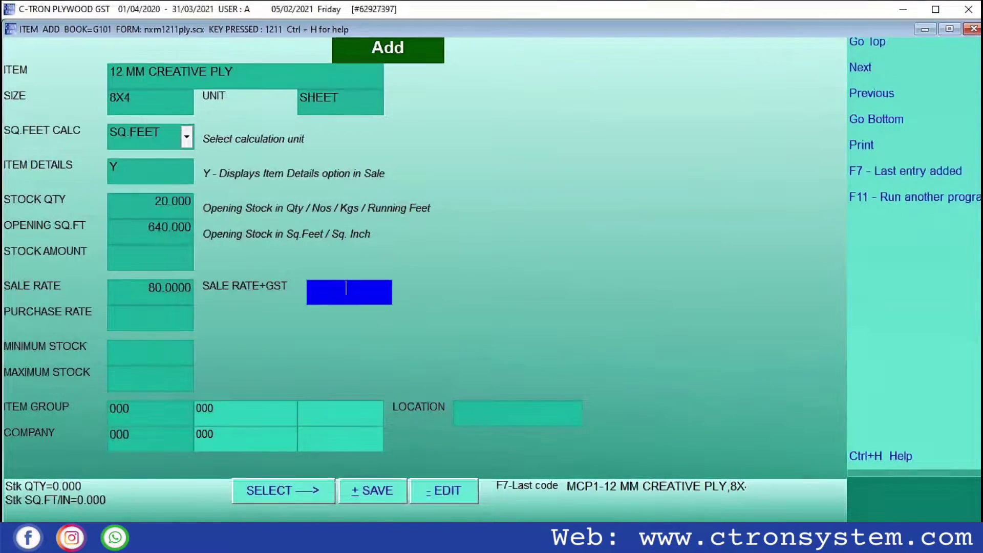
{"action": "key", "text": "Return"}
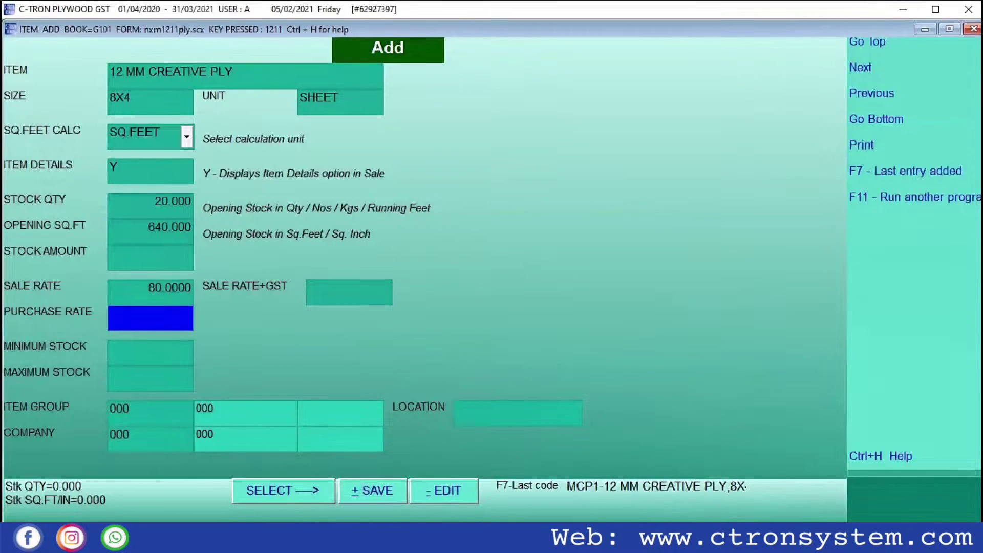
{"action": "key", "text": "Return"}
{"action": "key", "text": "Return"}
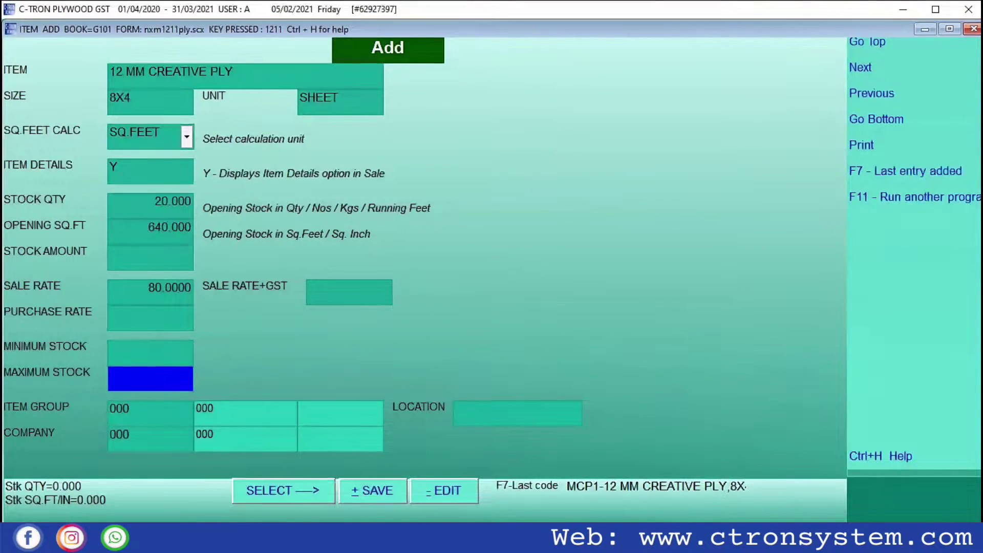
{"action": "key", "text": "Return"}
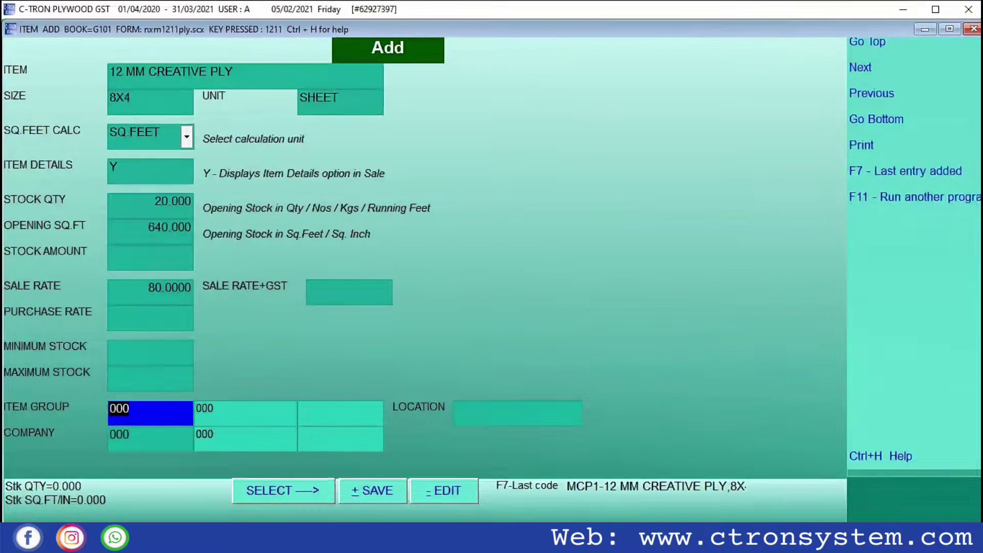
Assign item group PLYWOOD and location RAC NO 2, leaving company at 000
{"action": "type", "text": "PLY"}
{"action": "key", "text": "Return"}
{"action": "key", "text": "Return"}
{"action": "key", "text": "Return"}
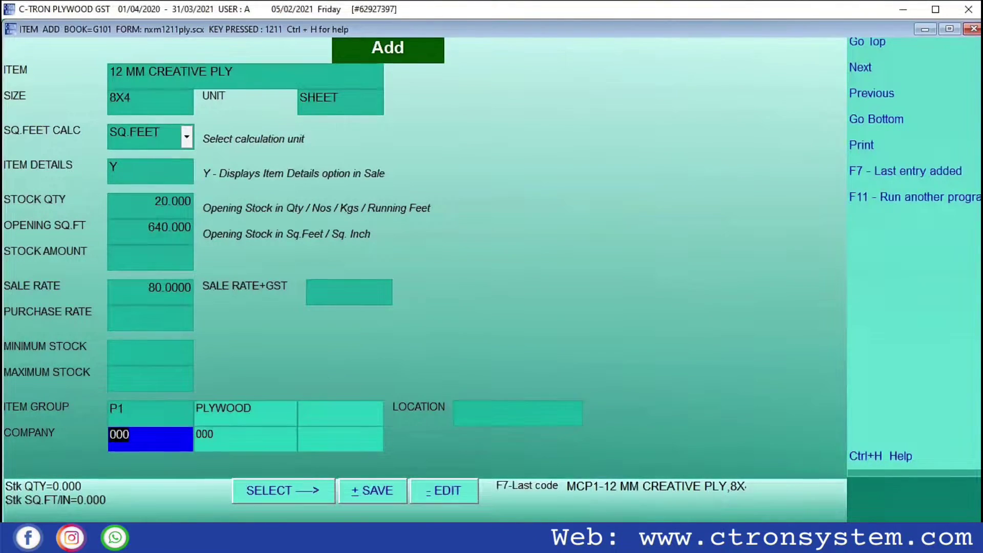
{"action": "key", "text": "Return"}
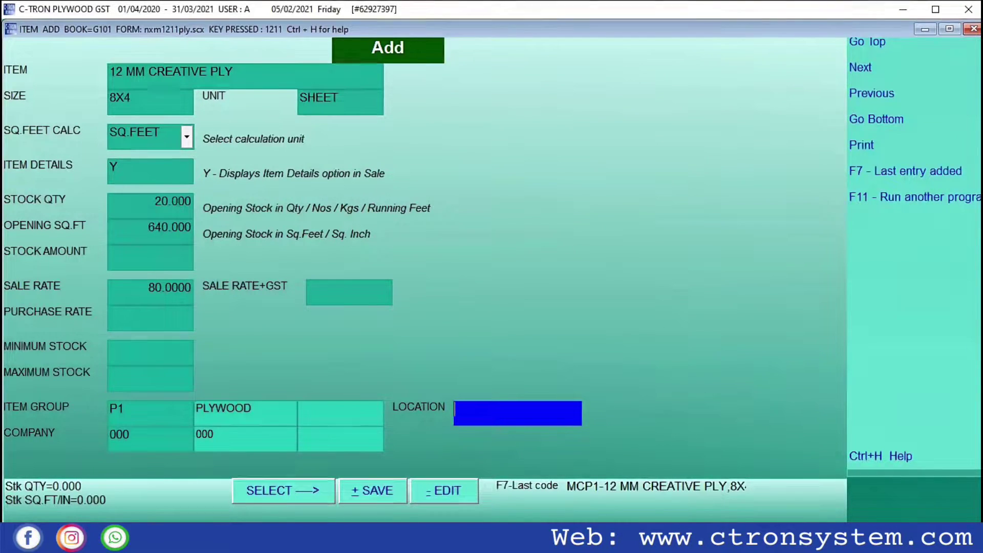
{"action": "type", "text": "RAC NO 2"}
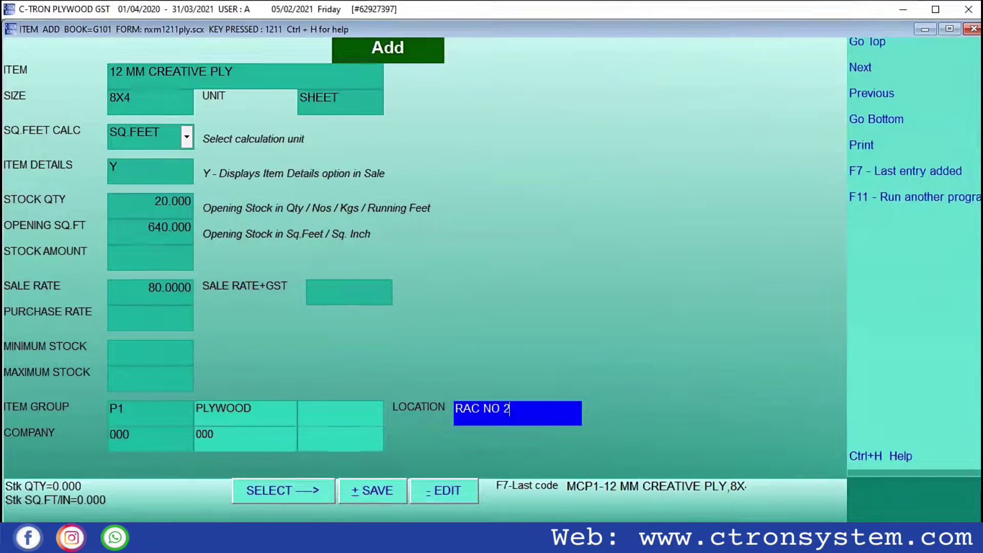
{"action": "key", "text": "Return"}
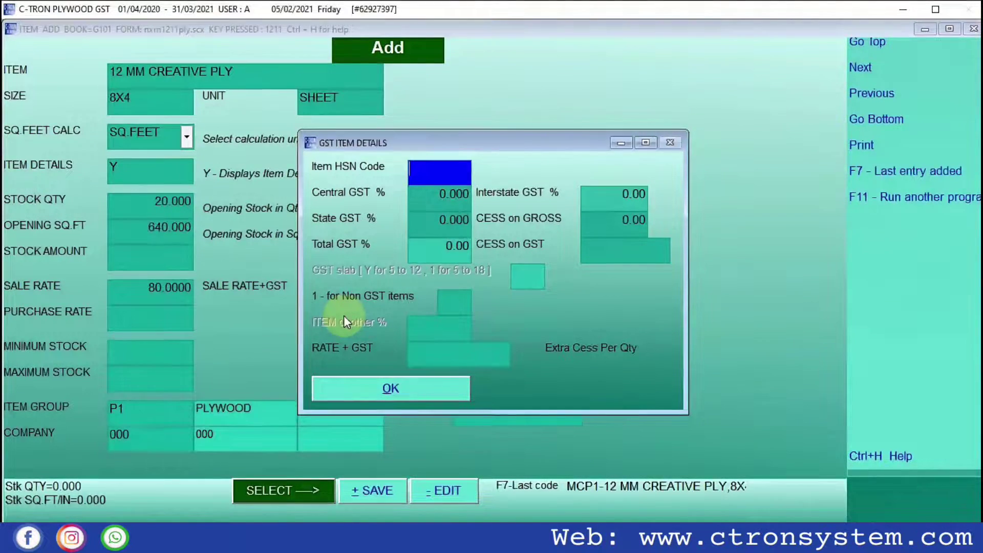
Enter HSN 4412 with 9% CGST and 9% SGST for 18% total GST
{"action": "key", "text": "ctrl+s"}
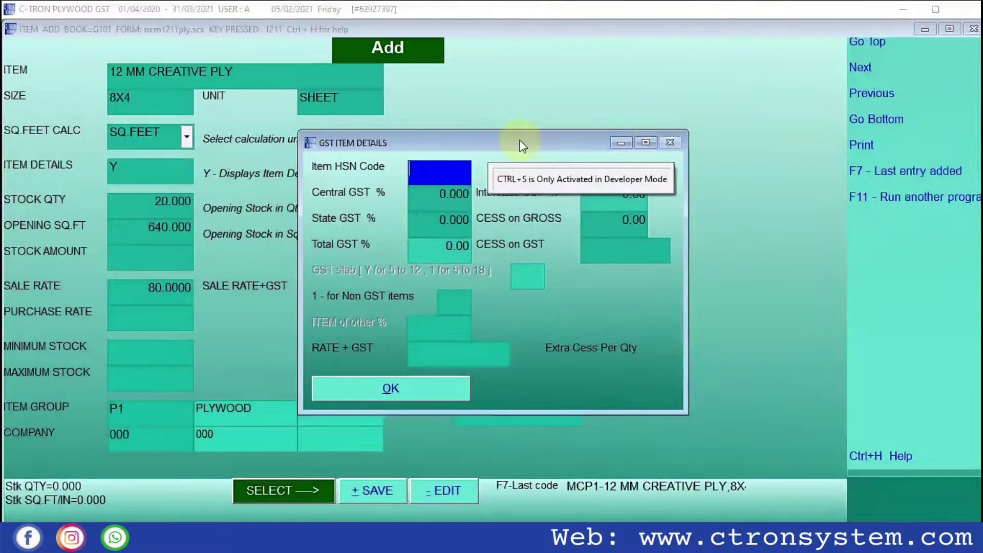
{"action": "type", "text": "4412"}
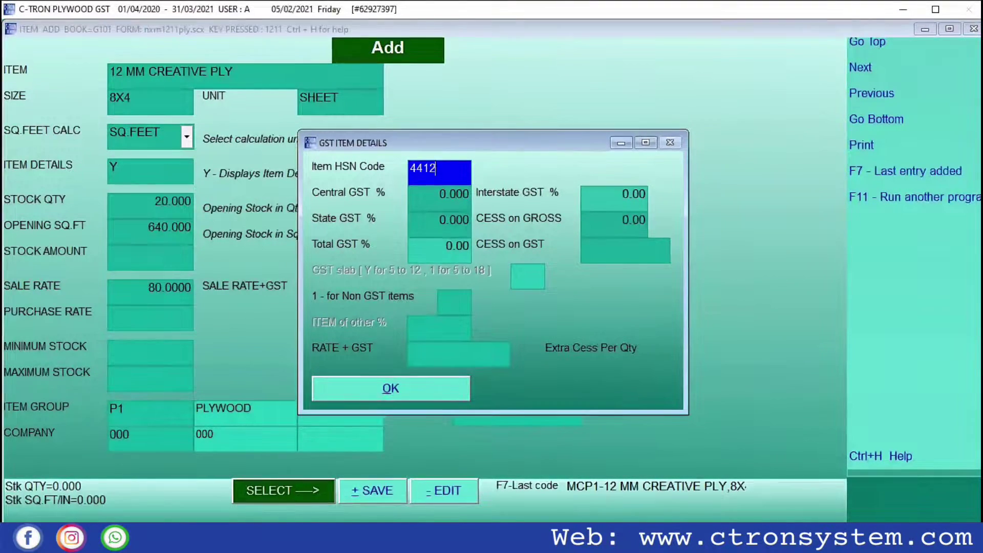
{"action": "key", "text": "Return"}
{"action": "type", "text": "9"}
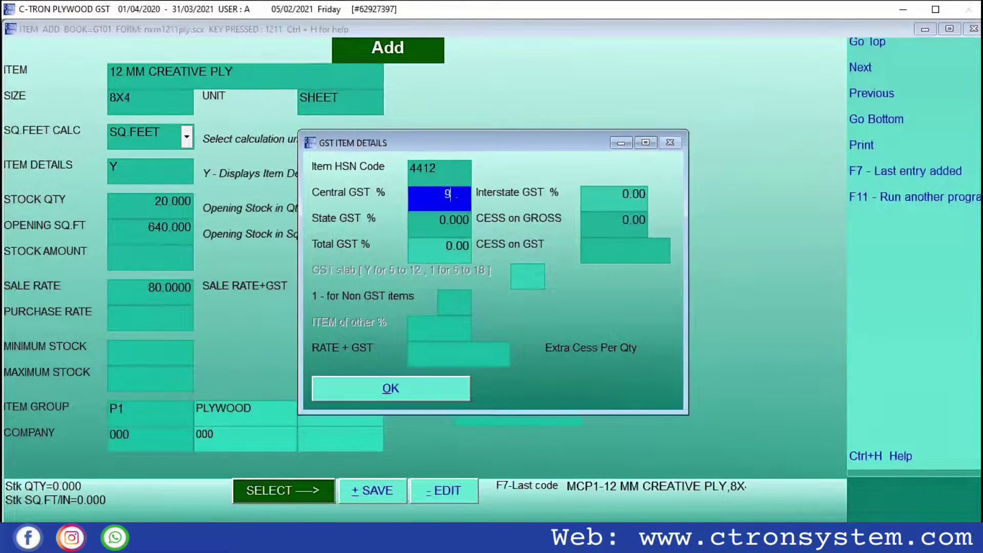
{"action": "key", "text": "Return"}
{"action": "type", "text": "9."}
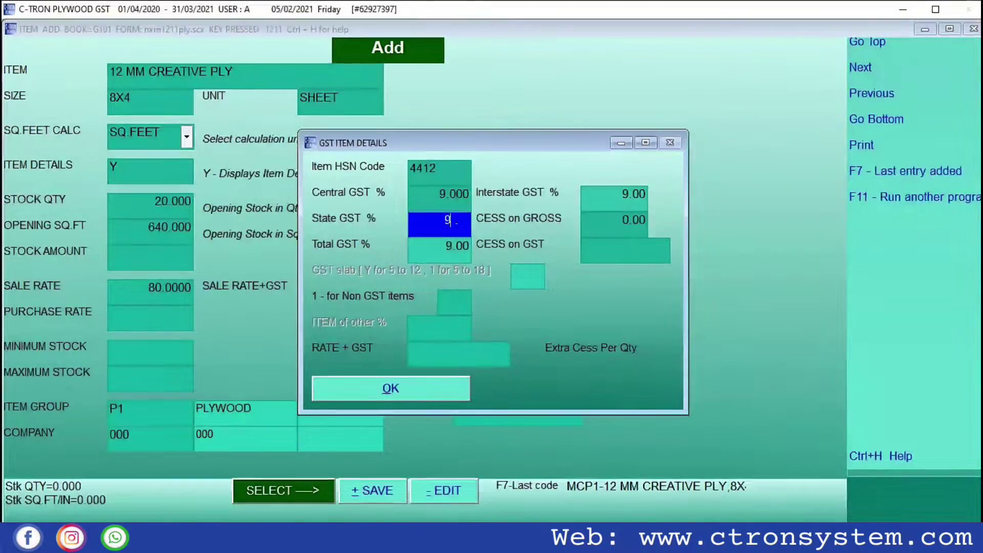
{"action": "key", "text": "Return"}
{"action": "key", "text": "Return"}
{"action": "key", "text": "Return"}
{"action": "key", "text": "Return"}
{"action": "key", "text": "Return"}
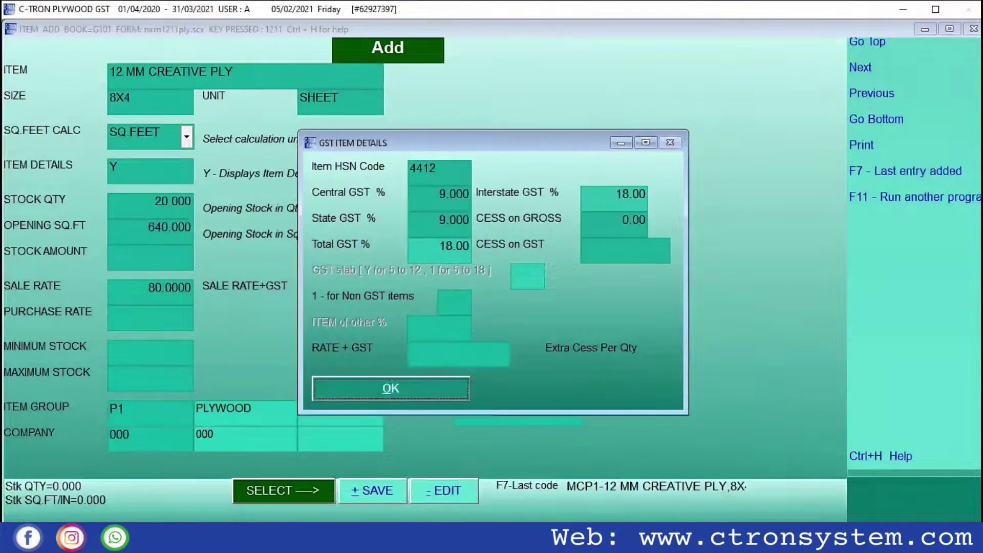
{"action": "key", "text": "Return"}
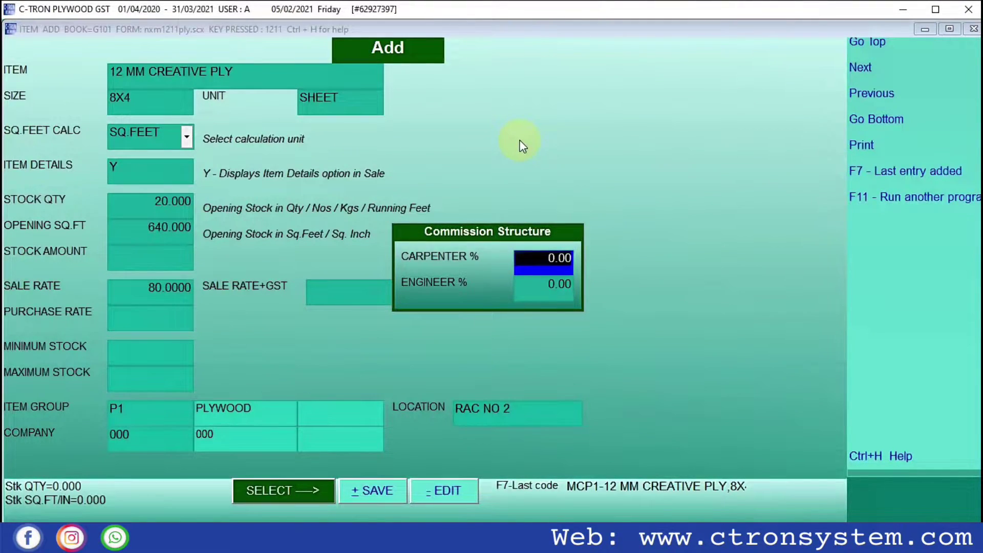
Enter 2% carpenter and 1% engineer commission, then save 12 MM CREATIVE PLY
{"action": "type", "text": "2."}
{"action": "key", "text": "Return"}
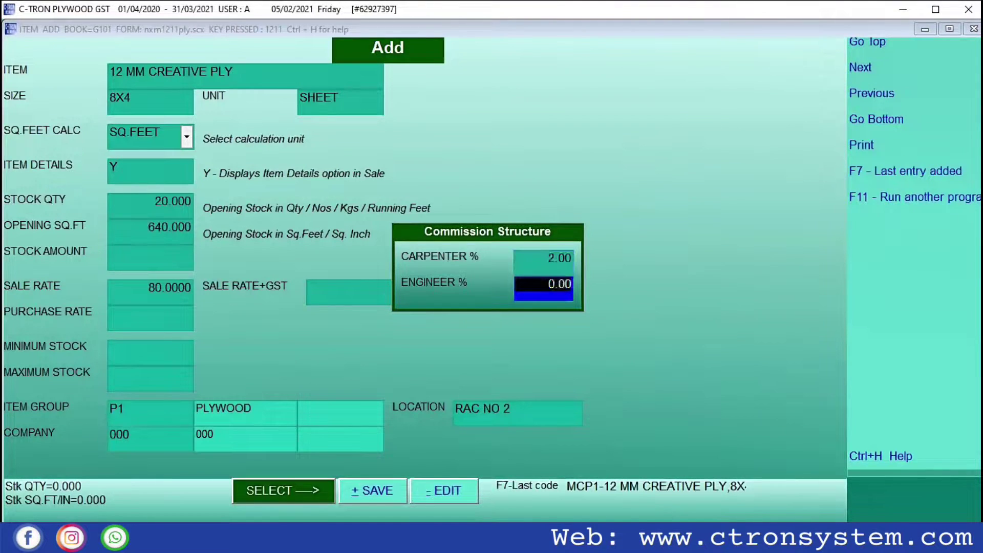
{"action": "type", "text": "1."}
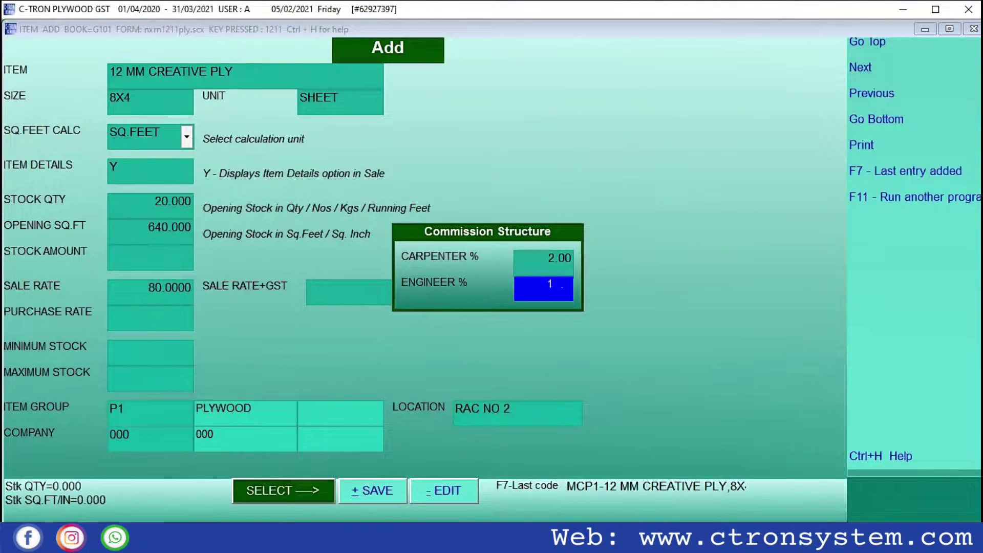
{"action": "key", "text": "Return"}
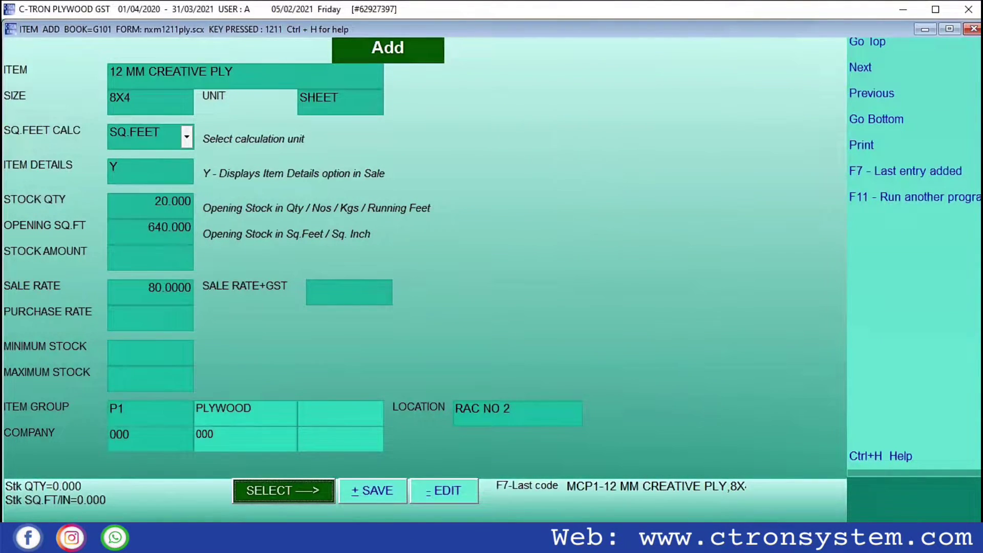
{"action": "key", "text": "ctrl+s"}
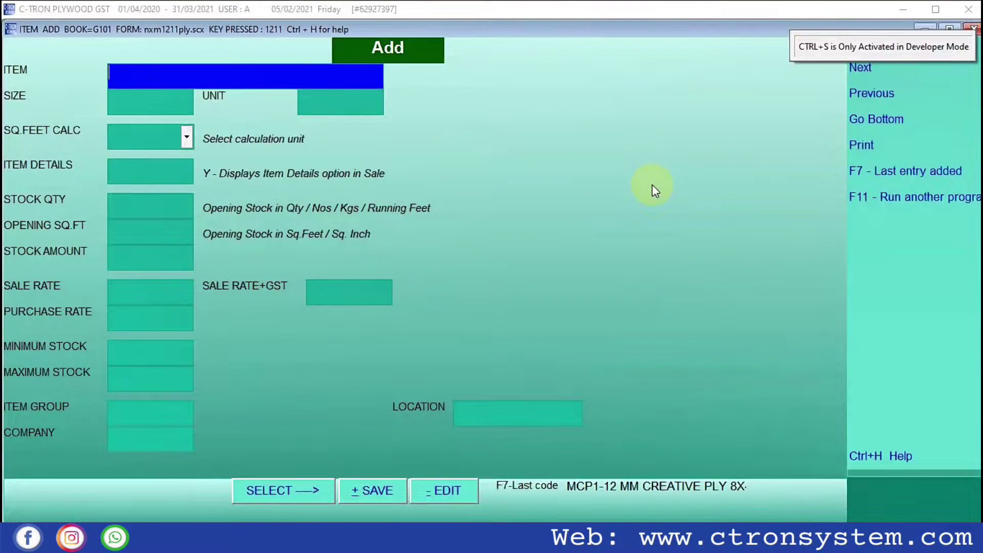
Add item FLUSH DOOR ROYAL, size 72X24, SQ.INCH calculation, with item details Y
{"action": "type", "text": "FLUSH D"}
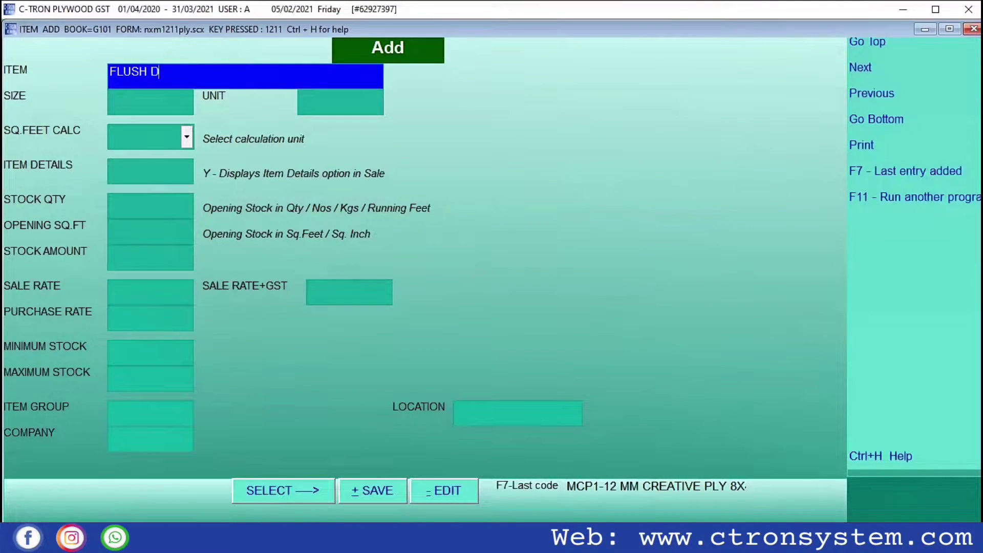
{"action": "type", "text": "OOR ROYAL"}
{"action": "key", "text": "Return"}
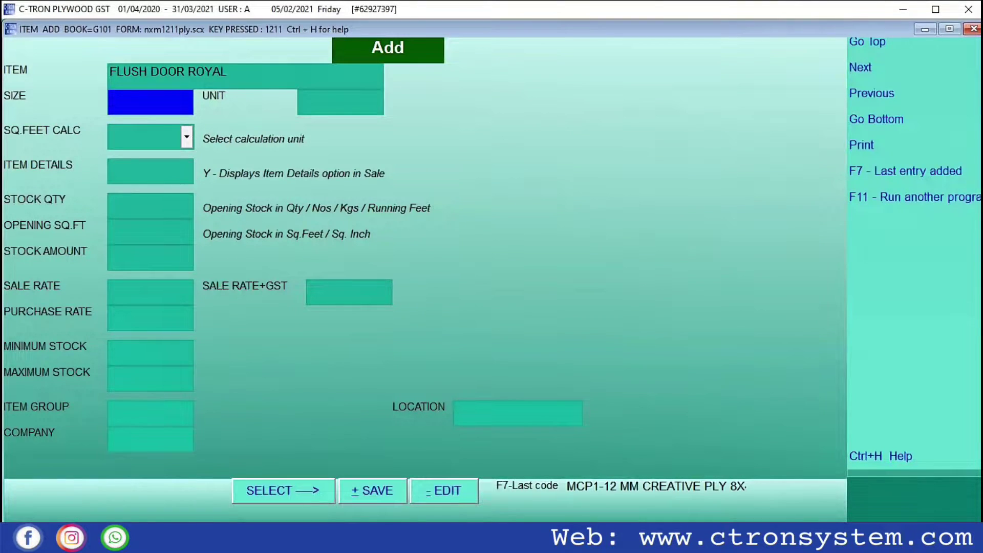
{"action": "type", "text": "72X24"}
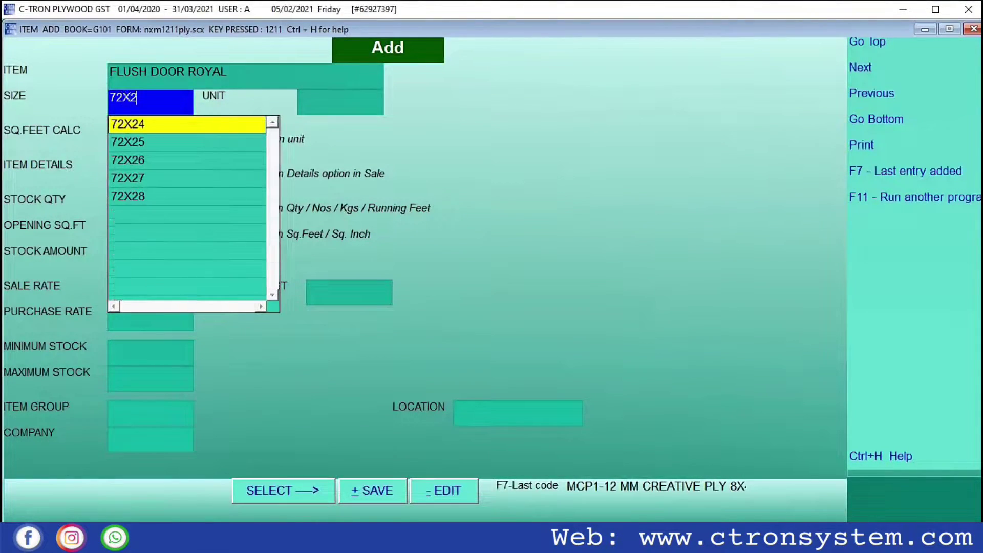
{"action": "key", "text": "Return"}
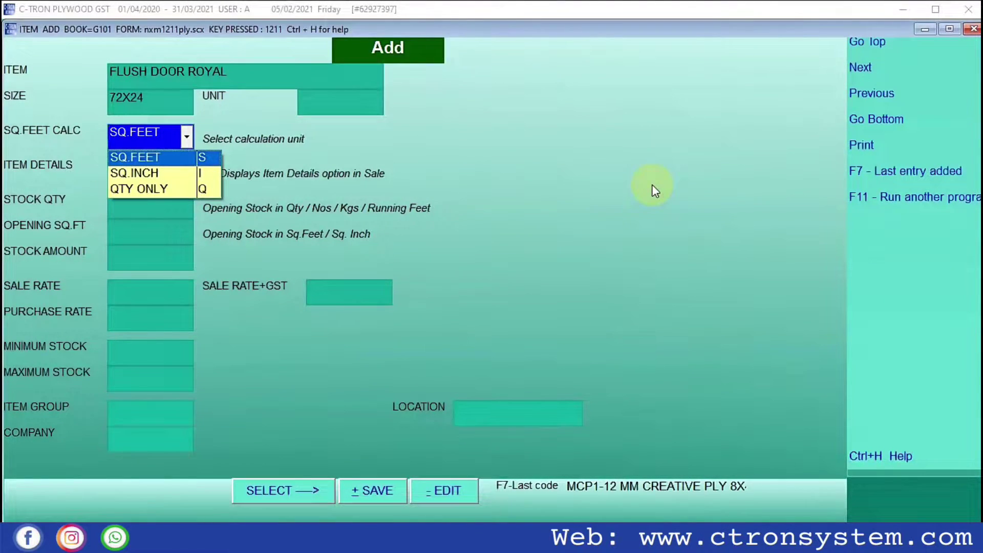
{"action": "key", "text": "Down"}
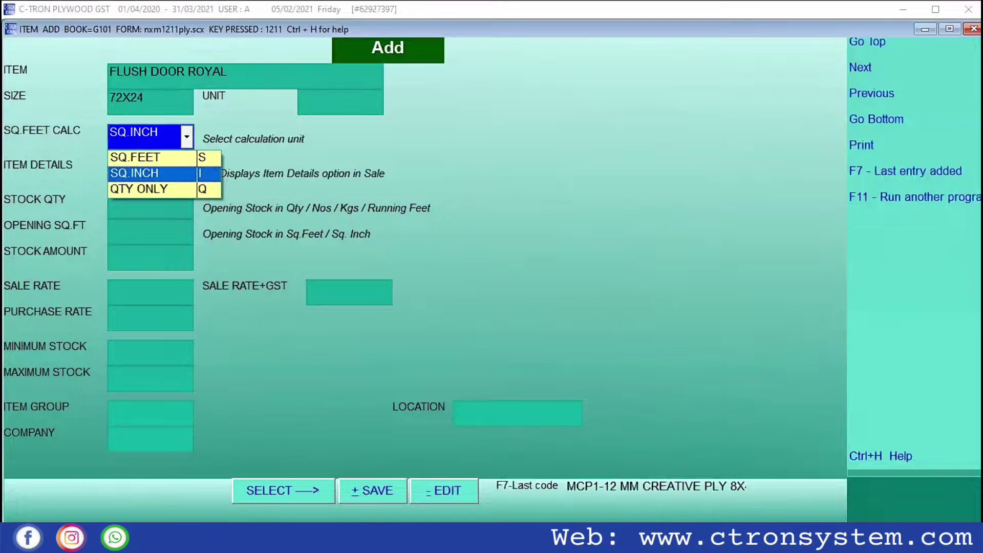
{"action": "key", "text": "Return"}
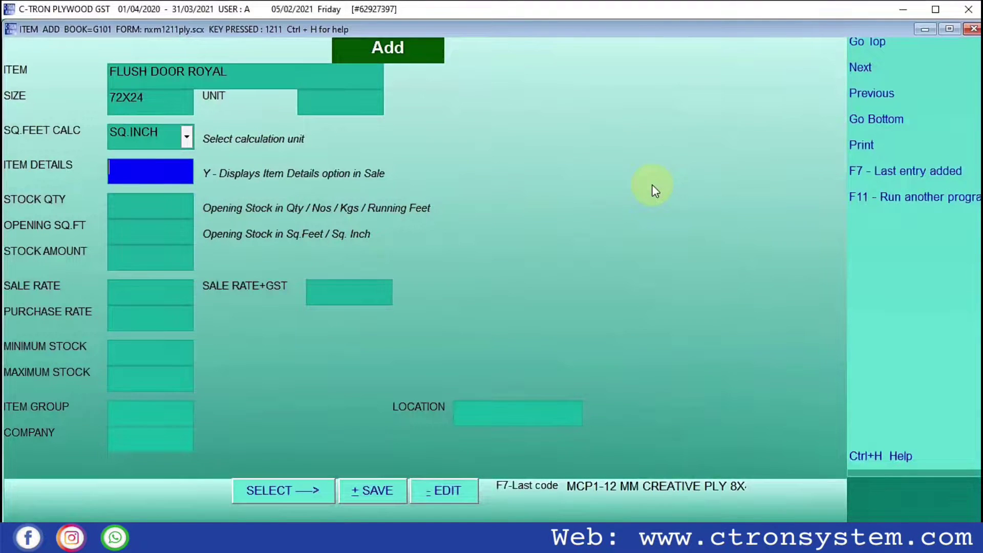
{"action": "type", "text": "Y"}
{"action": "key", "text": "Return"}
{"action": "key", "text": "Return"}
{"action": "key", "text": "Return"}
{"action": "key", "text": "Return"}
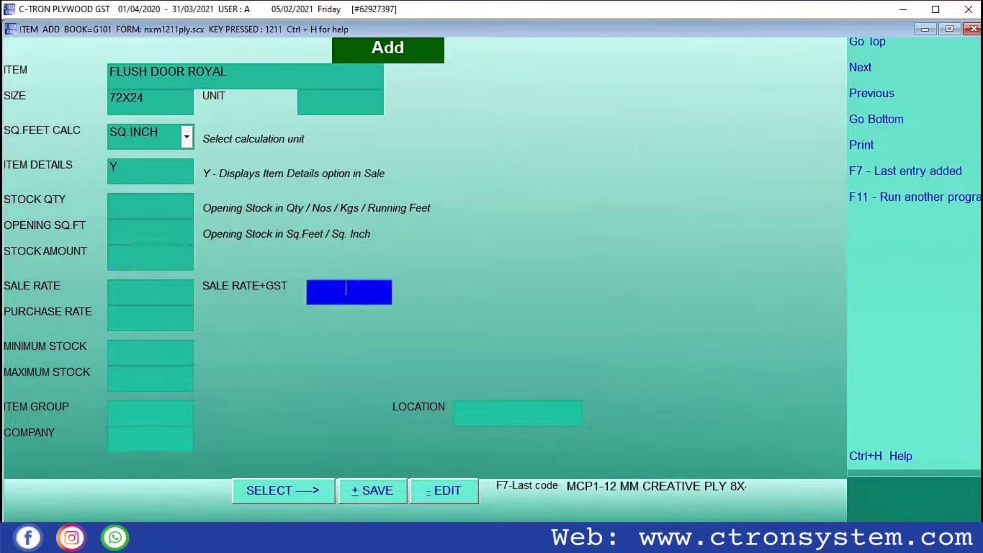
{"action": "key", "text": "Return"}
{"action": "key", "text": "Return"}
{"action": "key", "text": "Return"}
{"action": "key", "text": "Return"}
{"action": "key", "text": "Return"}
{"action": "key", "text": "Return"}
{"action": "key", "text": "Return"}
{"action": "key", "text": "Return"}
{"action": "key", "text": "Return"}
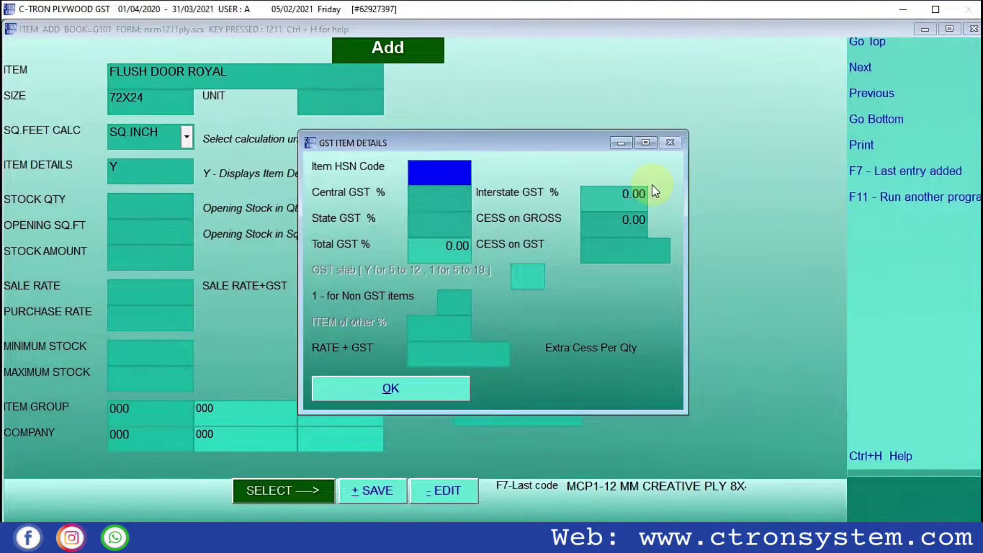
Give FLUSH DOOR ROYAL HSN 4413 with 9% CGST and 9% SGST
{"action": "type", "text": "4413"}
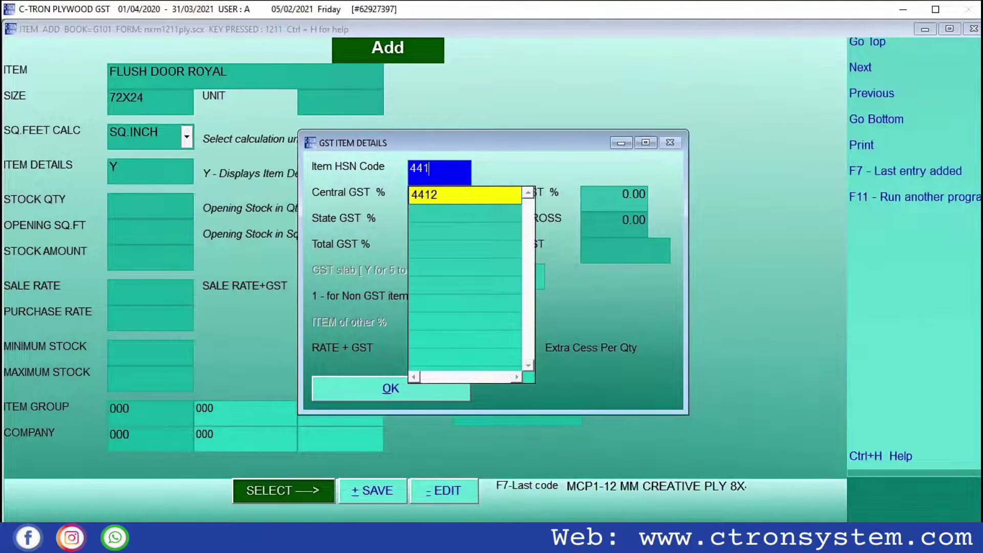
{"action": "key", "text": "Return"}
{"action": "type", "text": "9"}
{"action": "key", "text": "Return"}
{"action": "type", "text": "9"}
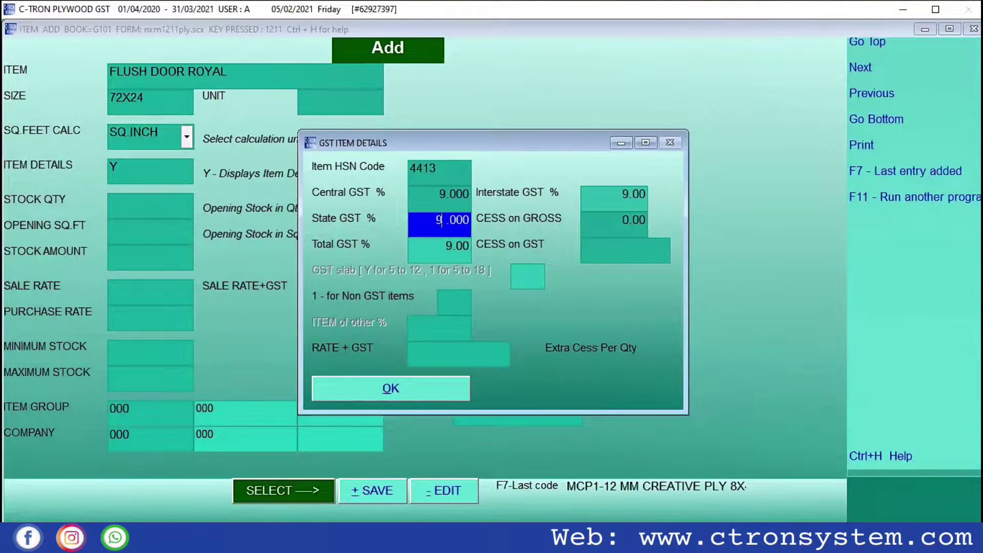
{"action": "key", "text": "Return"}
{"action": "key", "text": "Return"}
{"action": "key", "text": "Return"}
{"action": "key", "text": "Return"}
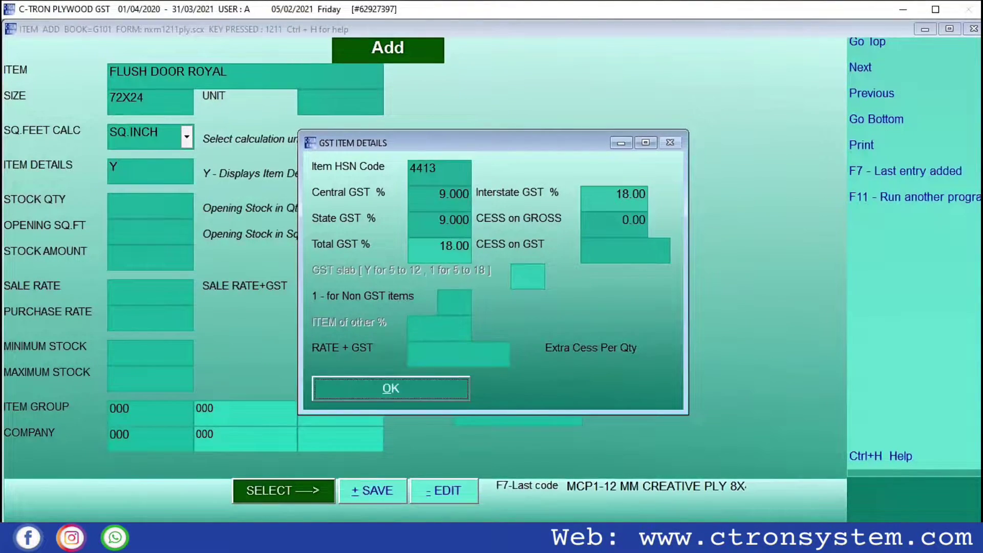
{"action": "key", "text": "Return"}
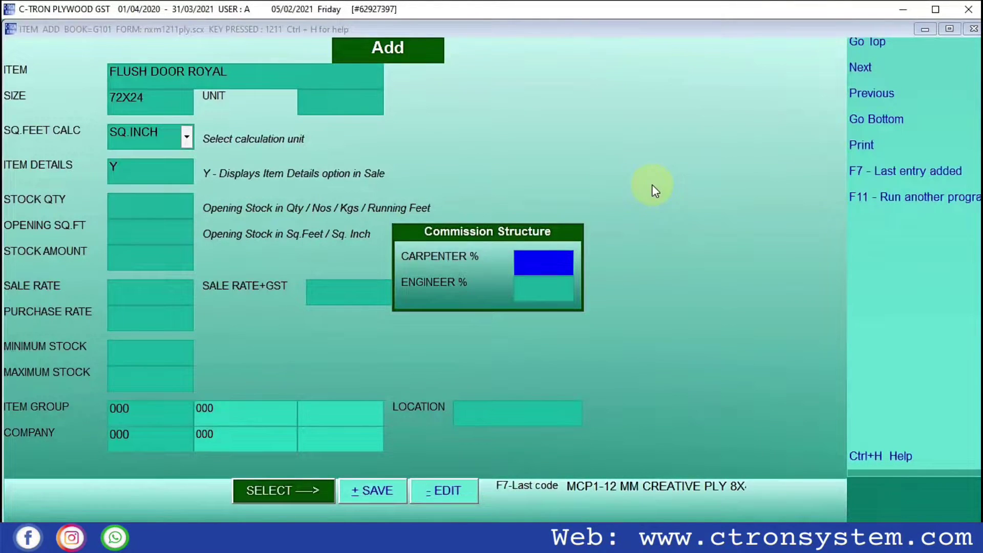
Set 2% carpenter commission and save FLUSH DOOR ROYAL
{"action": "type", "text": "2"}
{"action": "key", "text": "Return"}
{"action": "key", "text": "Return"}
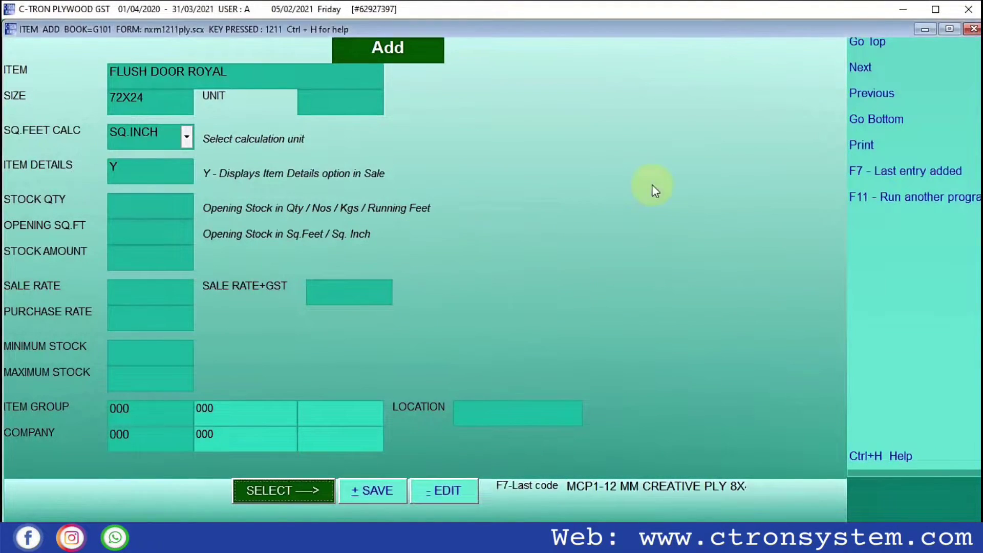
{"action": "key", "text": "Tab"}
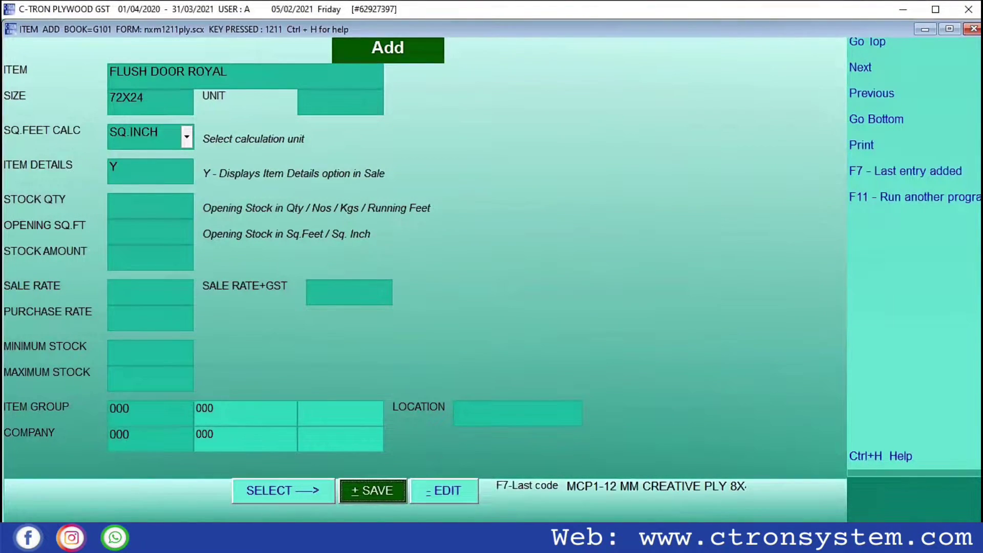
{"action": "key", "text": "ctrl+s"}
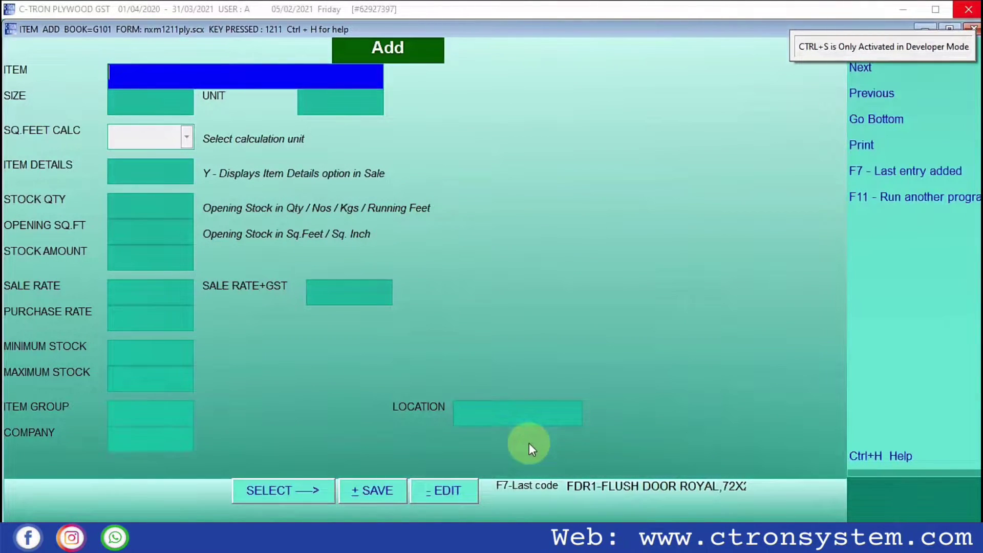
Add item LAMINATE with no size and unit SHEET
{"action": "type", "text": "LAMIN"}
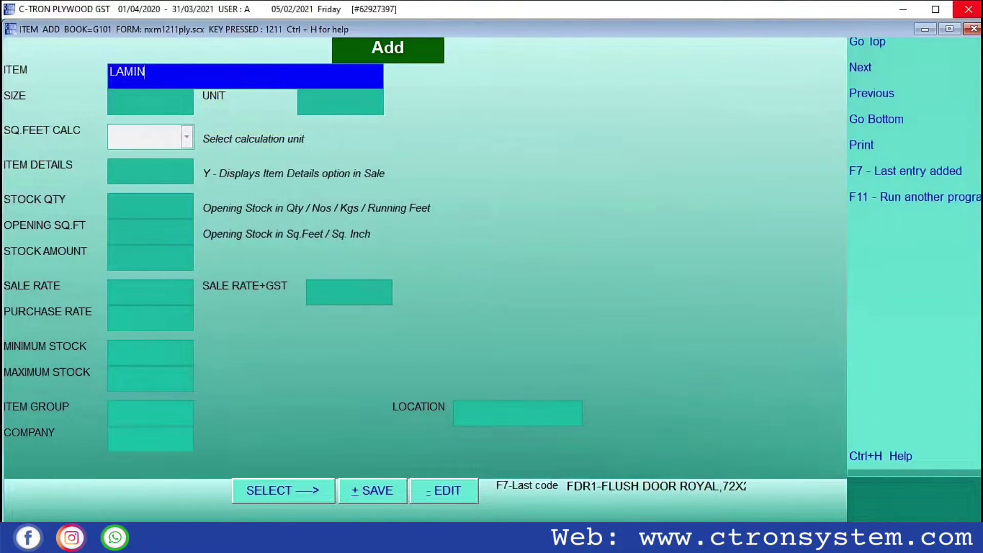
{"action": "type", "text": "ATE"}
{"action": "key", "text": "Return"}
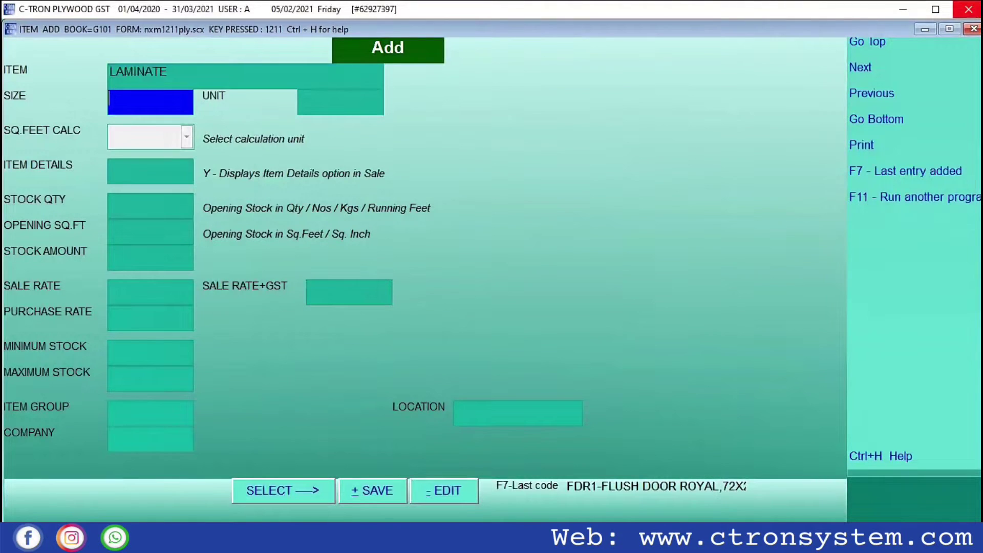
{"action": "key", "text": "Return"}
{"action": "type", "text": "SHEET"}
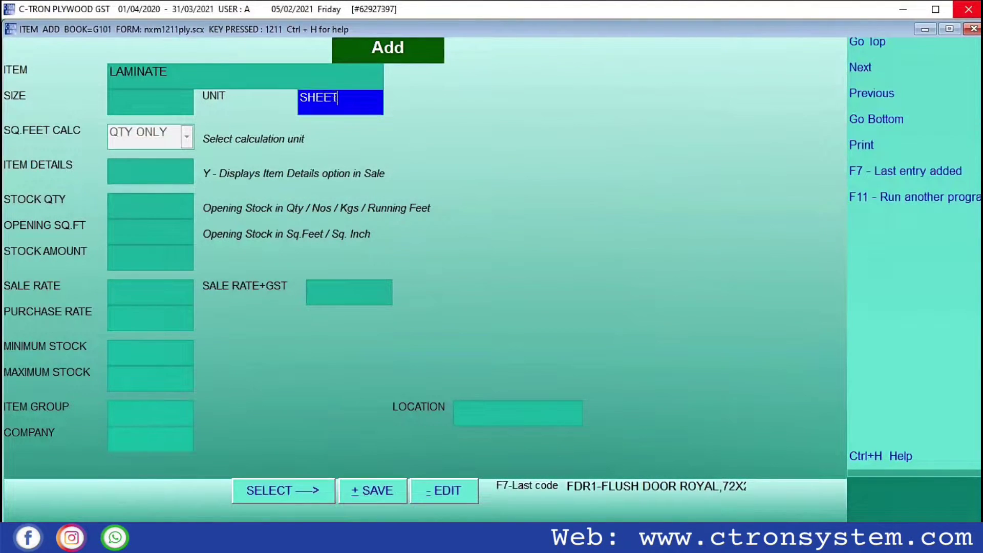
{"action": "key", "text": "Return"}
Enable item details with opening stock 100 and sale rate 2000
{"action": "type", "text": "Y"}
{"action": "key", "text": "Return"}
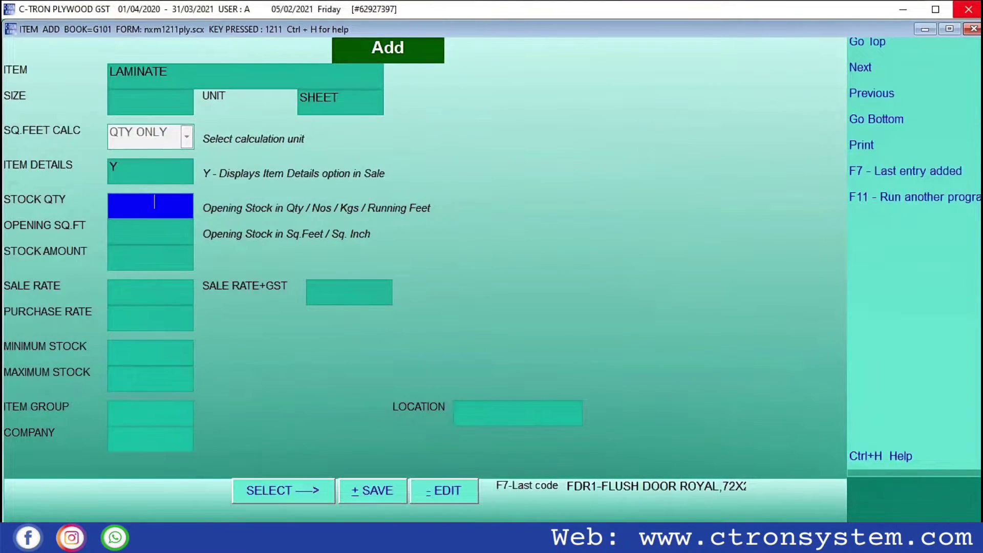
{"action": "type", "text": "100"}
{"action": "key", "text": "Return"}
{"action": "key", "text": "Return"}
{"action": "key", "text": "Return"}
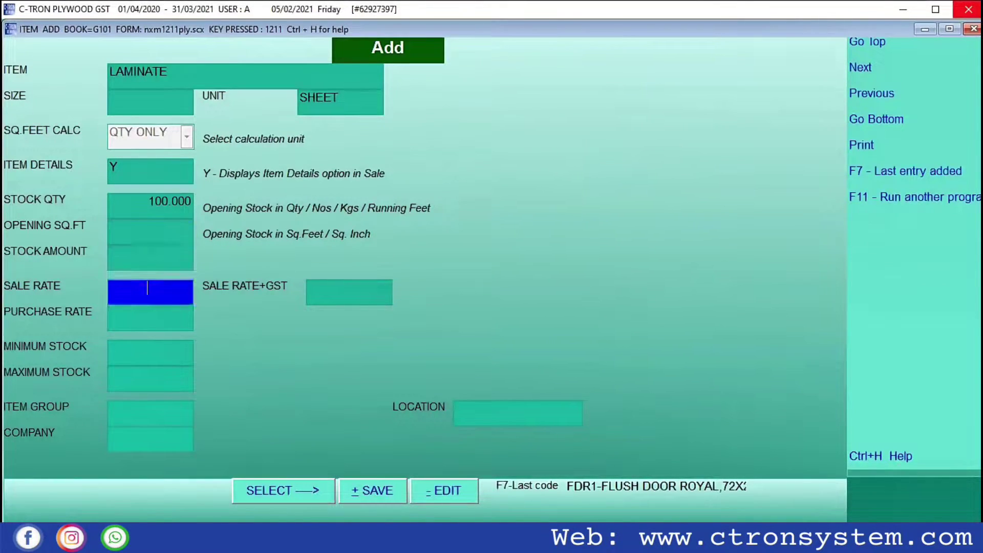
{"action": "type", "text": "2"}
{"action": "type", "text": "000"}
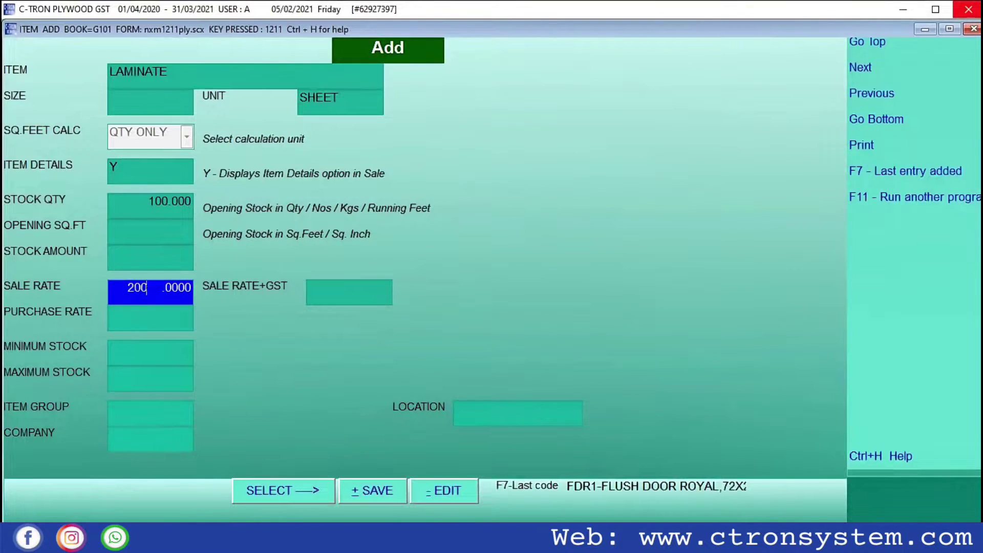
{"action": "key", "text": "Return"}
{"action": "key", "text": "Return"}
{"action": "key", "text": "Return"}
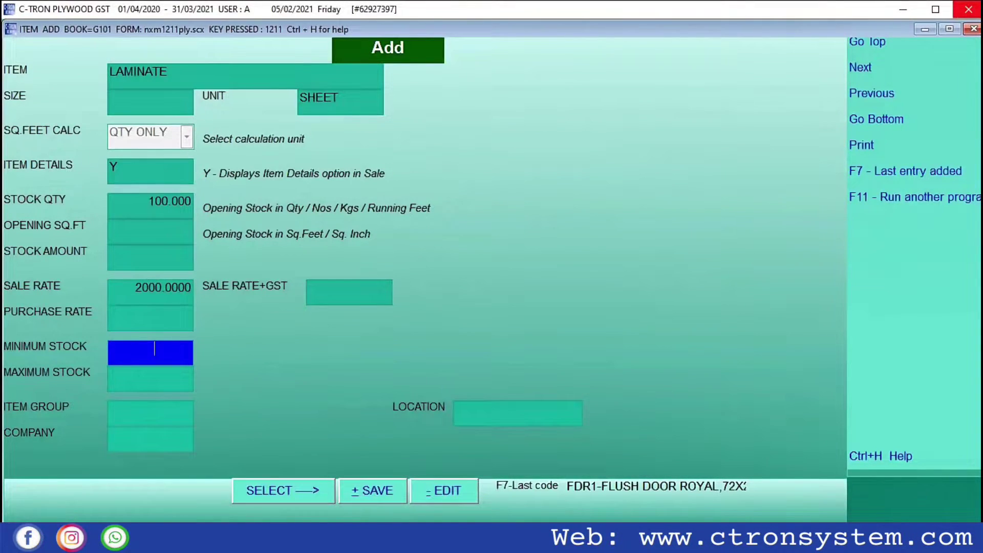
{"action": "key", "text": "Return"}
{"action": "key", "text": "Return"}
{"action": "key", "text": "Return"}
{"action": "key", "text": "Return"}
{"action": "key", "text": "Return"}
{"action": "key", "text": "Return"}
{"action": "key", "text": "Return"}
{"action": "key", "text": "Return"}
{"action": "key", "text": "Return"}
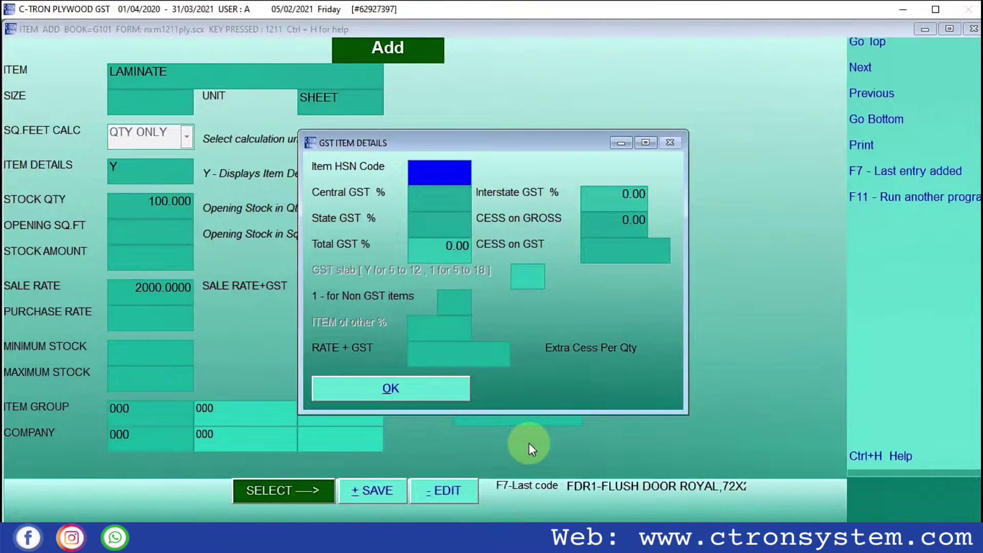
Enter HSN 4414 with 9% CGST and 9% SGST for LAMINATE
{"action": "type", "text": "4414"}
{"action": "key", "text": "Return"}
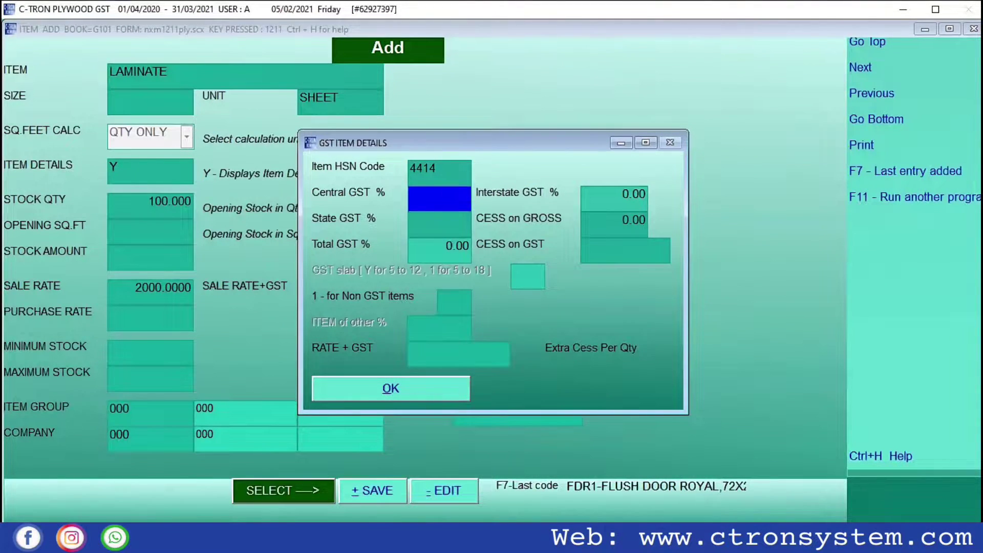
{"action": "type", "text": "9"}
{"action": "key", "text": "Return"}
{"action": "type", "text": "9"}
{"action": "key", "text": "Return"}
{"action": "key", "text": "Return"}
{"action": "key", "text": "Return"}
{"action": "key", "text": "Return"}
{"action": "key", "text": "Return"}
{"action": "key", "text": "Return"}
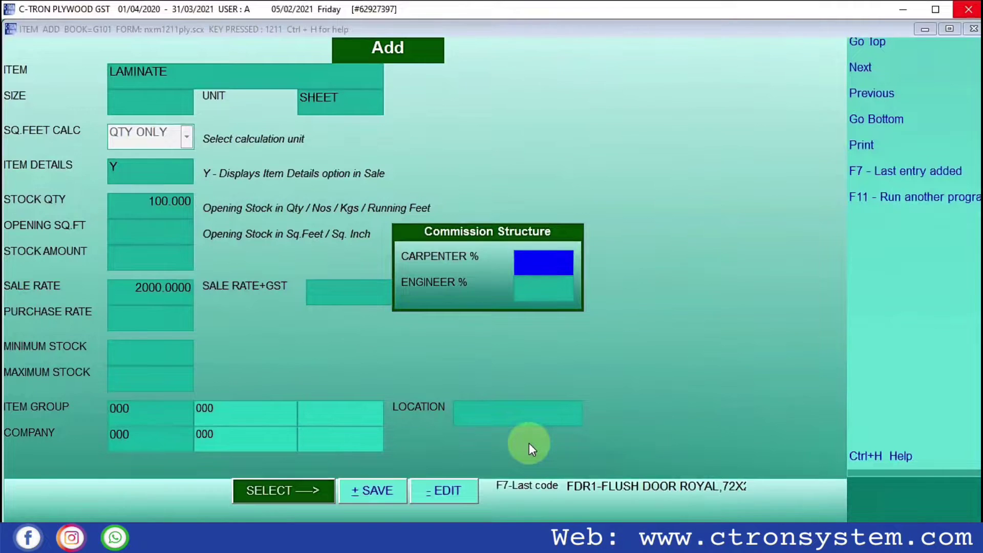
Set 2% carpenter commission and save LAMINATE
{"action": "type", "text": "2"}
{"action": "key", "text": "Return"}
{"action": "key", "text": "Return"}
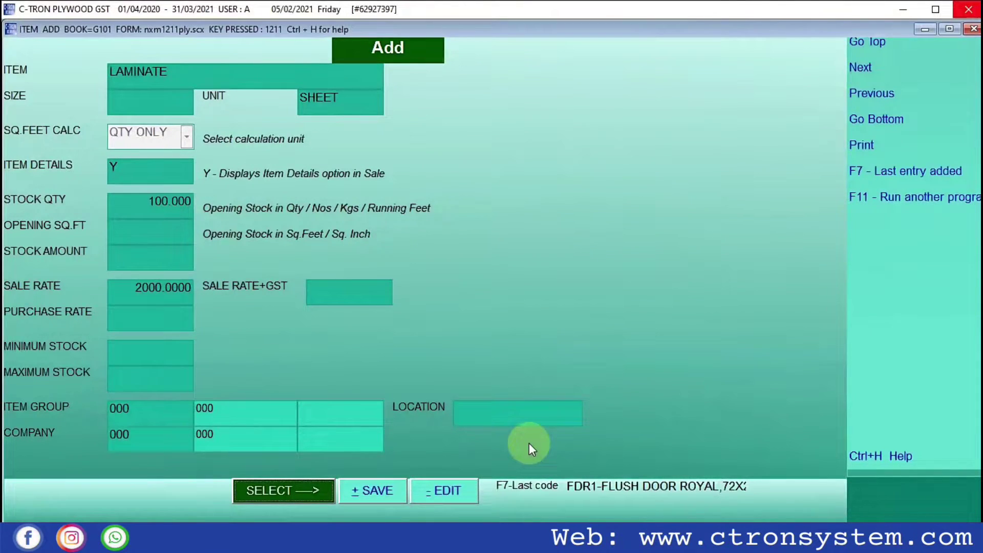
{"action": "key", "text": "Tab"}
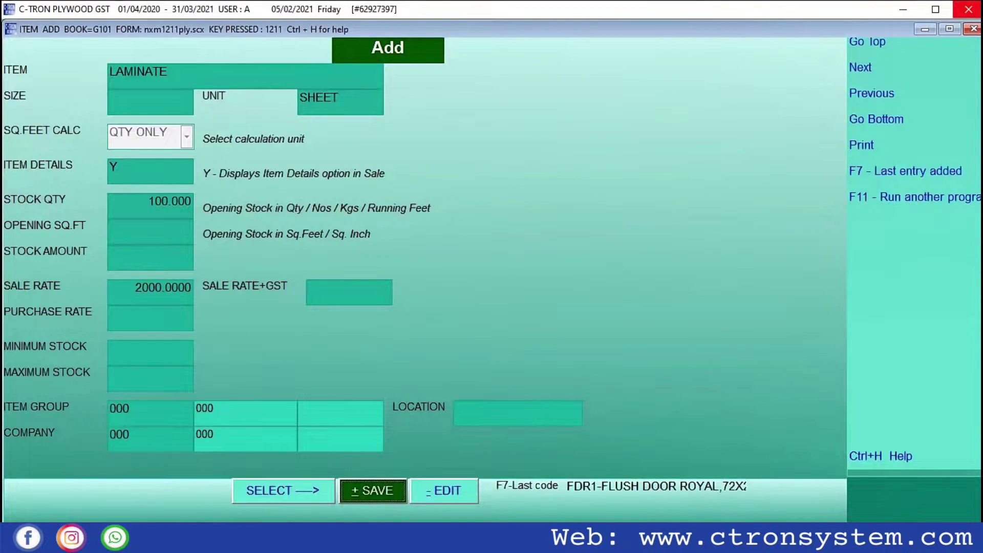
{"action": "key", "text": "ctrl+s"}
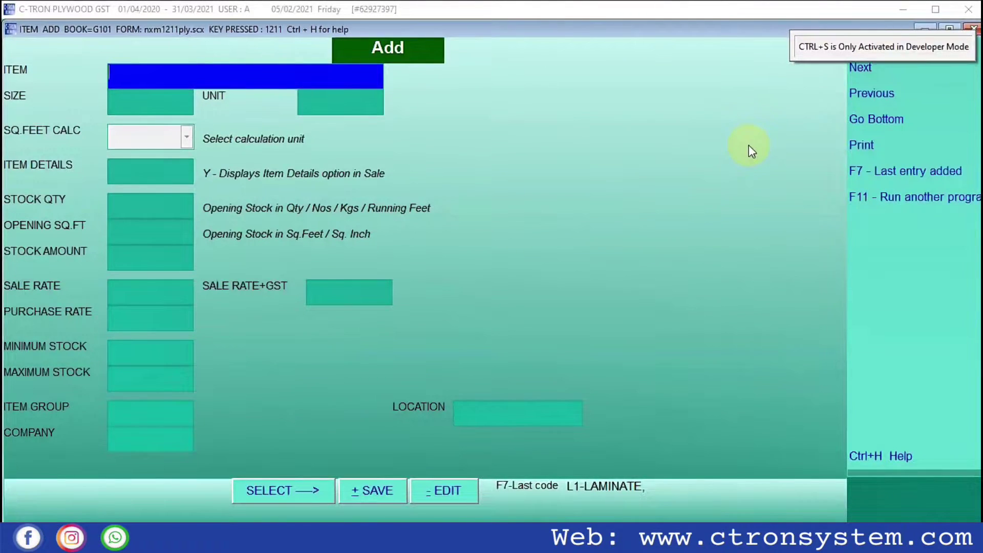
Add item ARALITE STANDARD with size 180 GRM and unit PCS
{"action": "type", "text": "A"}
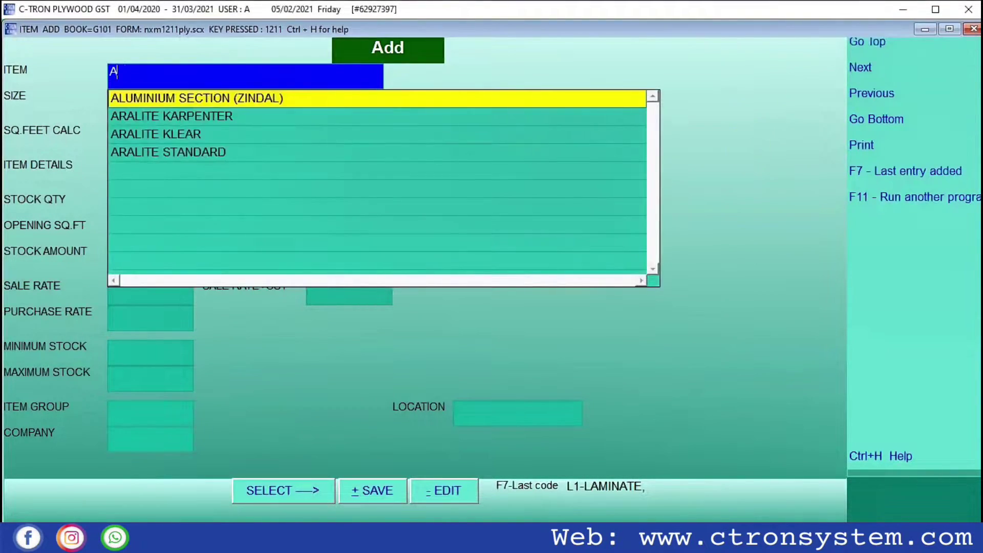
{"action": "type", "text": "RALITE S"}
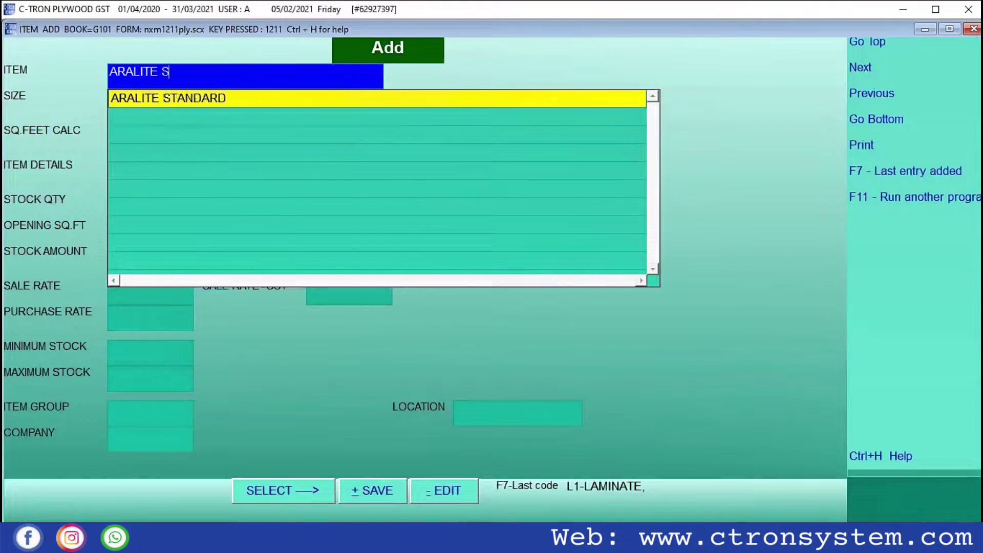
{"action": "type", "text": "TANDARD"}
{"action": "key", "text": "Return"}
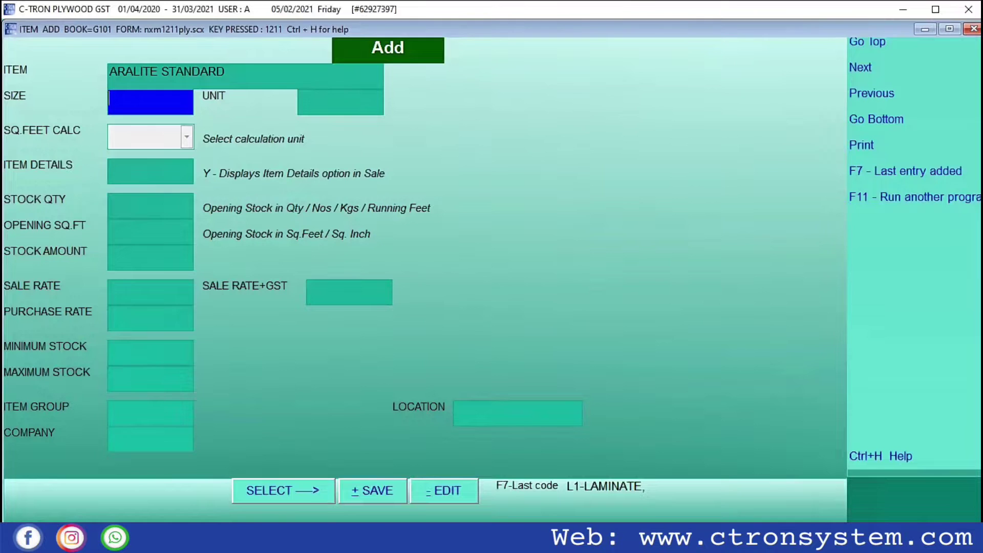
{"action": "type", "text": "180 G"}
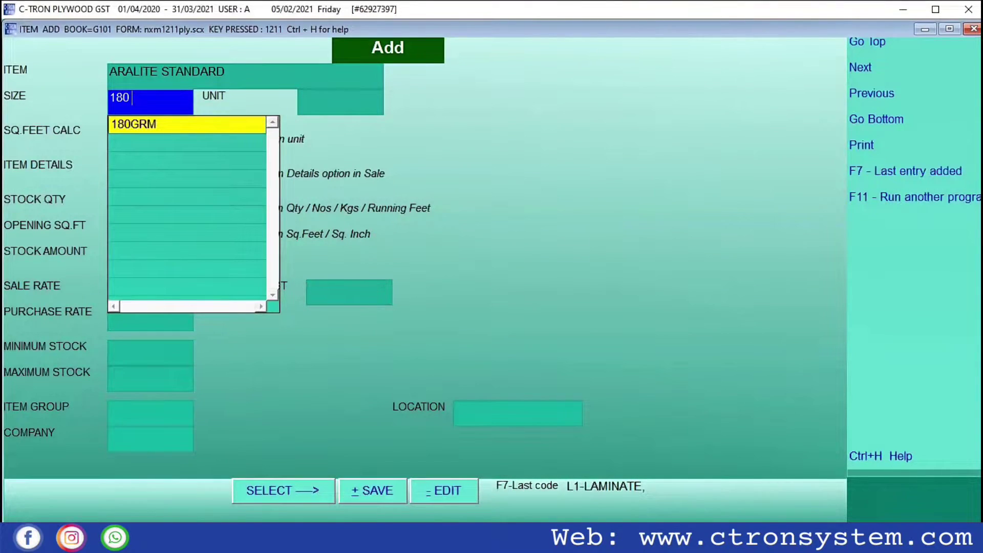
{"action": "type", "text": "RM"}
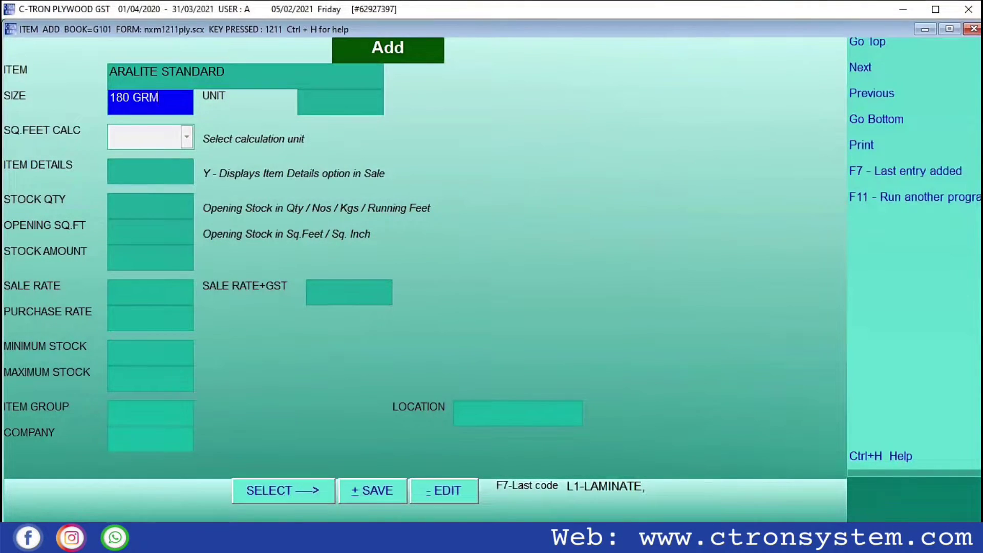
{"action": "key", "text": "Return"}
{"action": "type", "text": "PCS"}
{"action": "key", "text": "Return"}
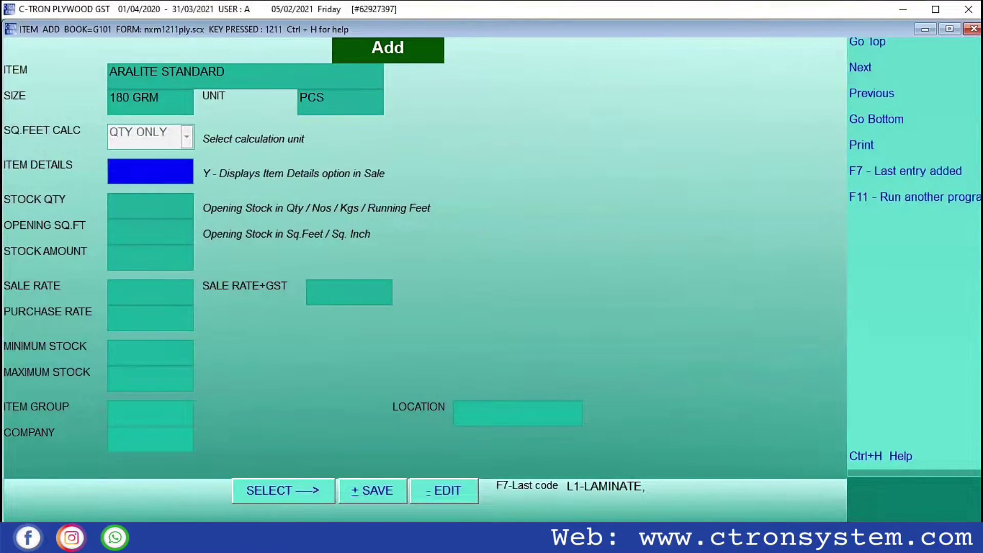
Enable item details with opening stock 20, sale rate 400, default group and company 000
{"action": "type", "text": "Y"}
{"action": "type", "text": "20"}
{"action": "key", "text": "Return"}
{"action": "key", "text": "Return"}
{"action": "key", "text": "Return"}
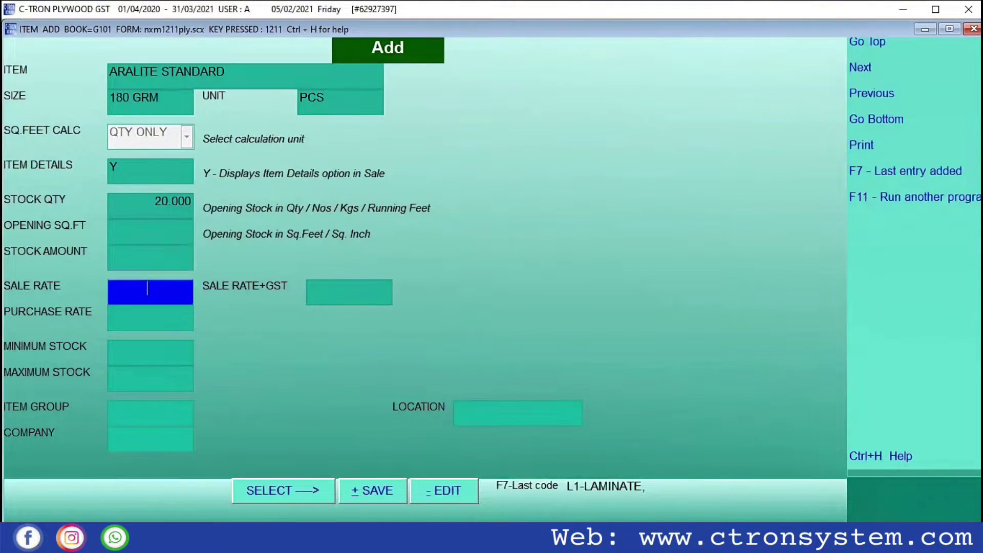
{"action": "type", "text": "400"}
{"action": "key", "text": "Return"}
{"action": "key", "text": "Return"}
{"action": "key", "text": "Return"}
{"action": "key", "text": "Return"}
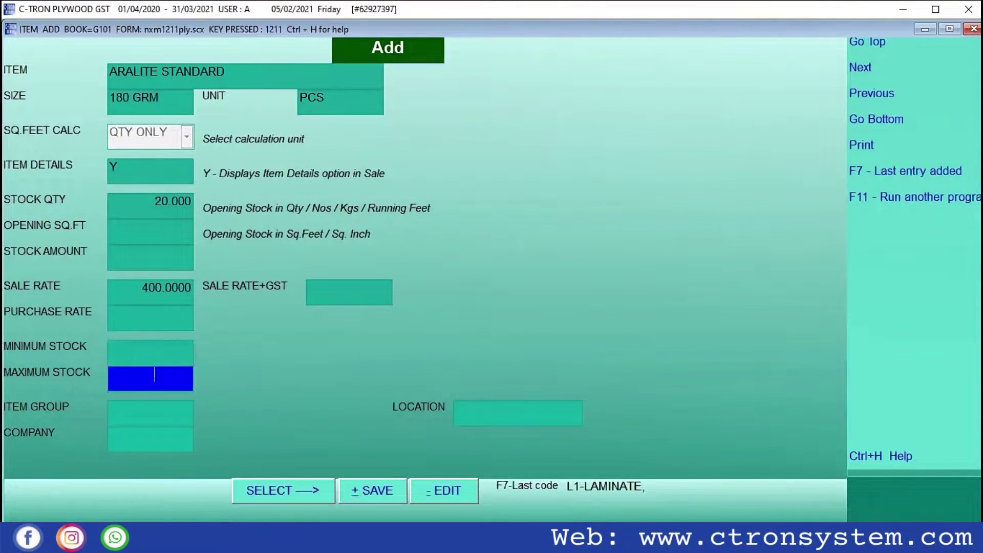
{"action": "key", "text": "Return"}
{"action": "key", "text": "Return"}
{"action": "key", "text": "Return"}
{"action": "key", "text": "Return"}
{"action": "key", "text": "Return"}
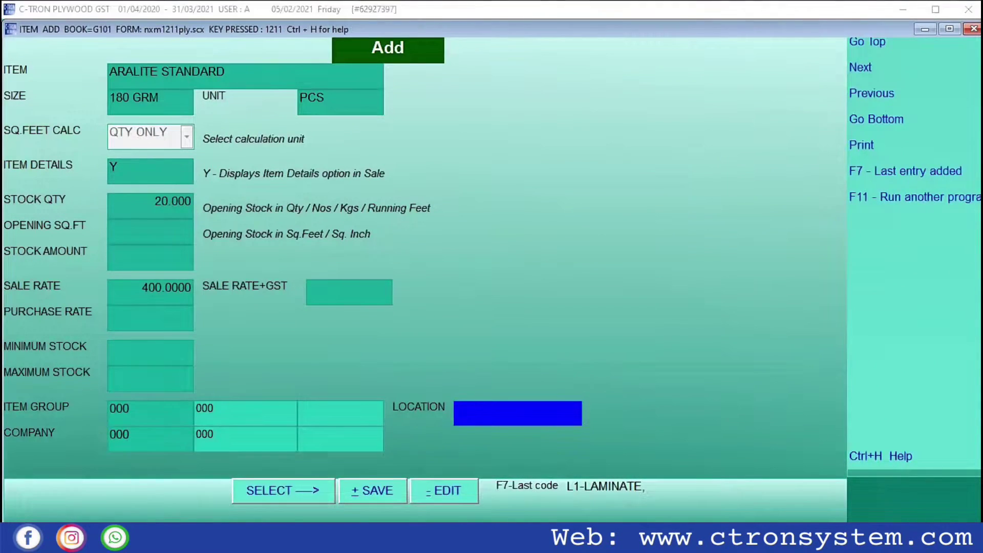
{"action": "key", "text": "Return"}
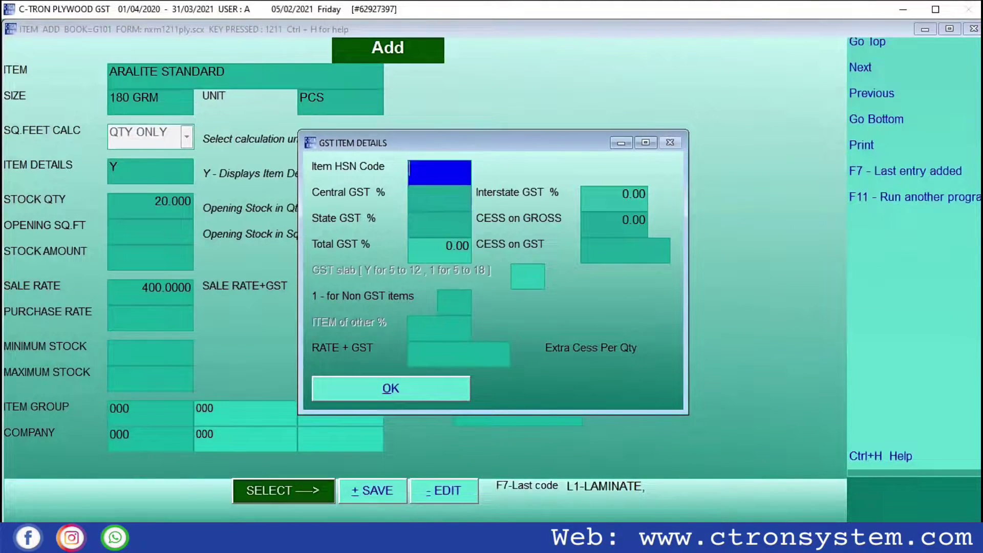
Enter HSN 4415 with 9% CGST and 9% SGST for ARALITE STANDARD
{"action": "type", "text": "4415"}
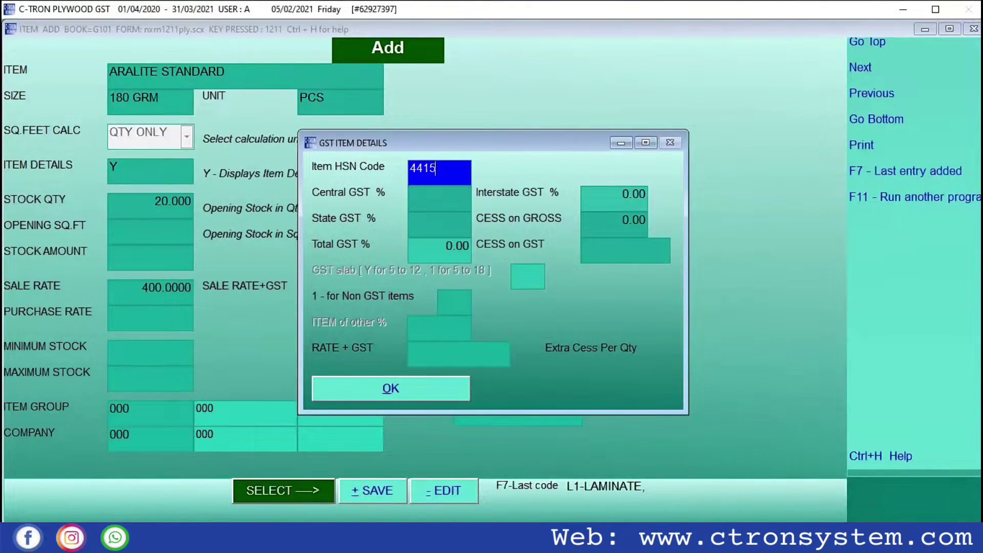
{"action": "key", "text": "Return"}
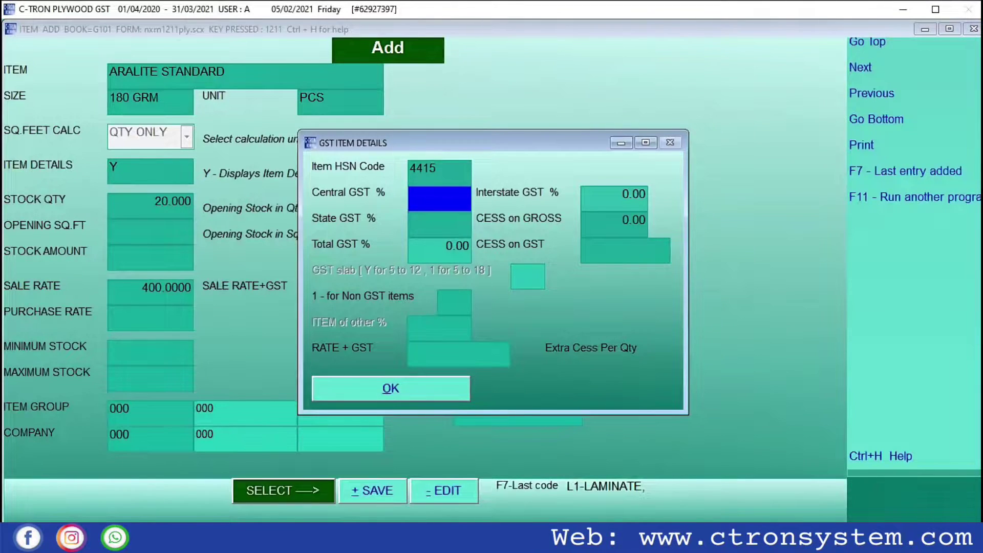
{"action": "type", "text": "9"}
{"action": "key", "text": "Return"}
{"action": "type", "text": "9"}
{"action": "key", "text": "Return"}
{"action": "key", "text": "Return"}
{"action": "key", "text": "Return"}
{"action": "key", "text": "Return"}
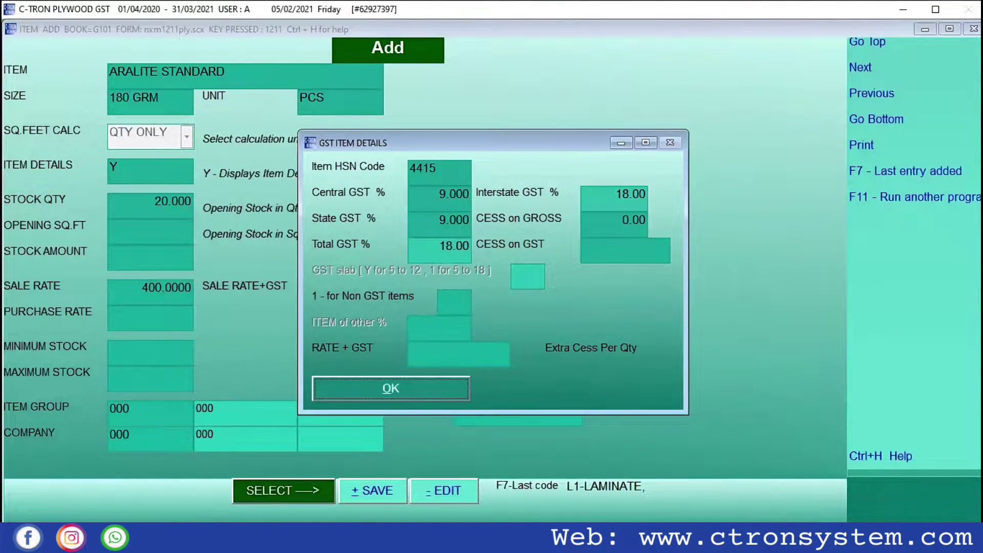
{"action": "key", "text": "Return"}
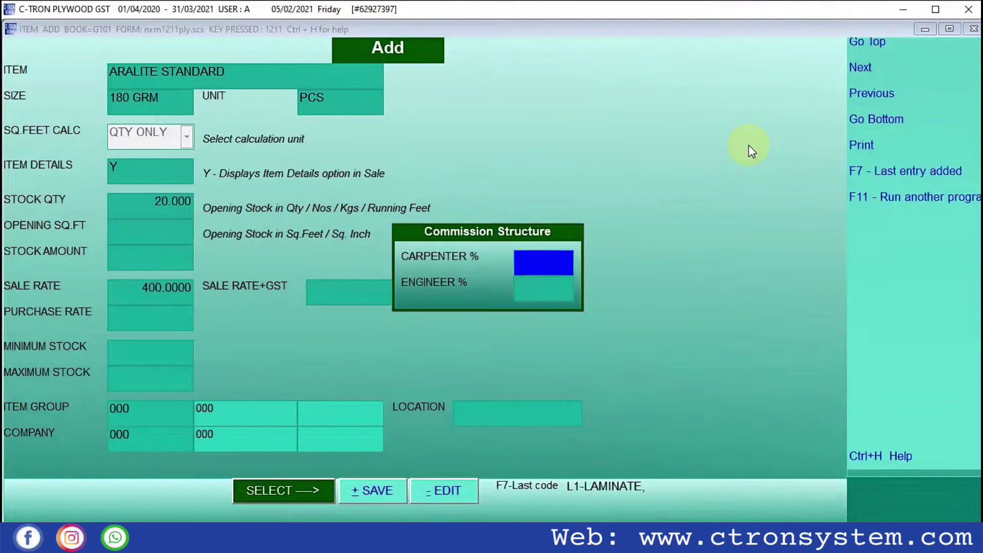
Set 2% carpenter and 1% engineer commission and save ARALITE STANDARD
{"action": "type", "text": "2"}
{"action": "key", "text": "Return"}
{"action": "type", "text": "1"}
{"action": "key", "text": "Return"}
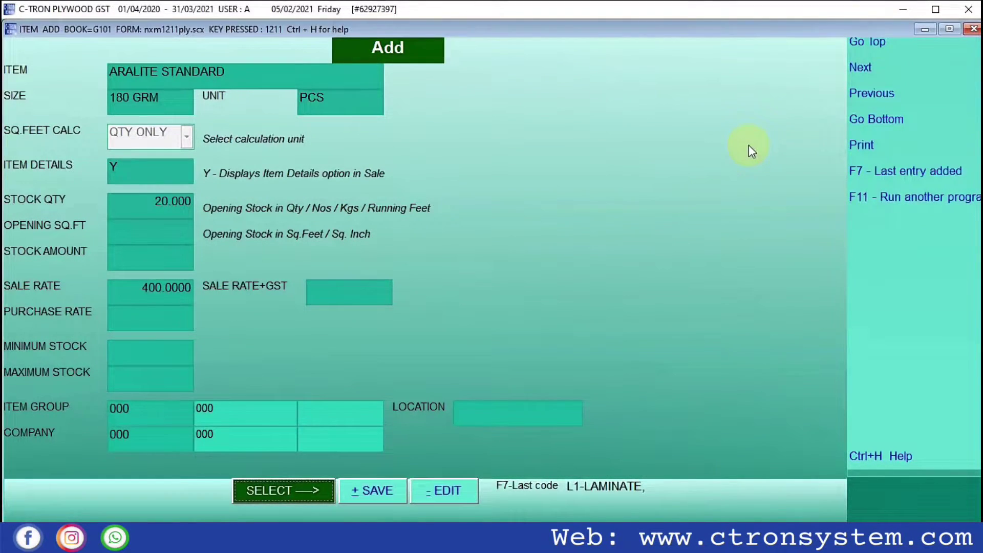
{"action": "key", "text": "Tab"}
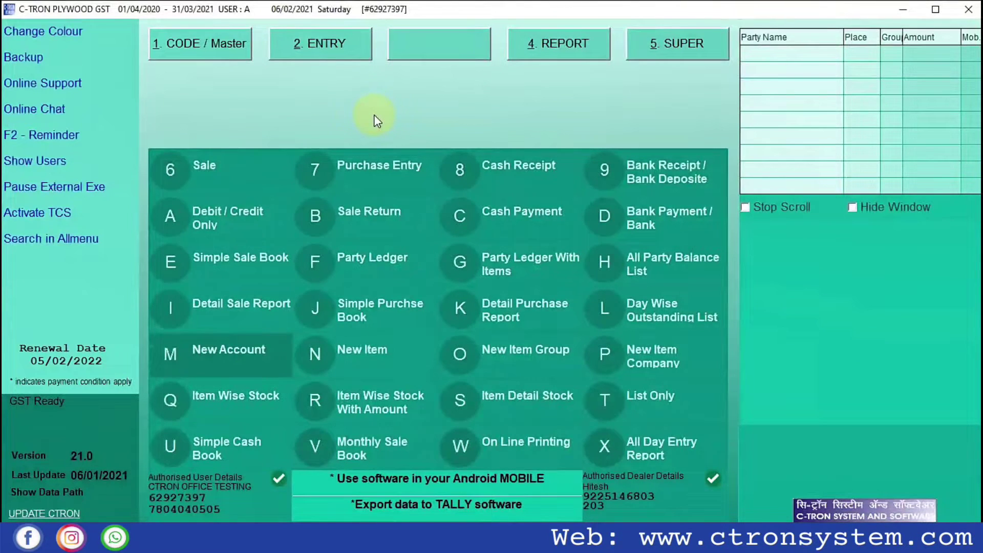
Start a new party account with the customer's name, place JALGAON and 5000 opening balance
{"action": "left_click", "coordinate": [207, 364]}
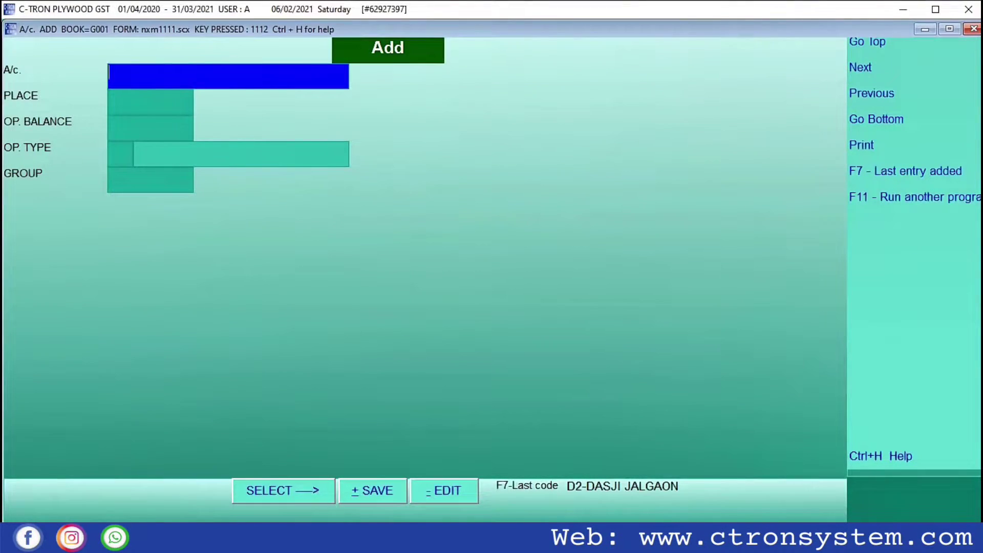
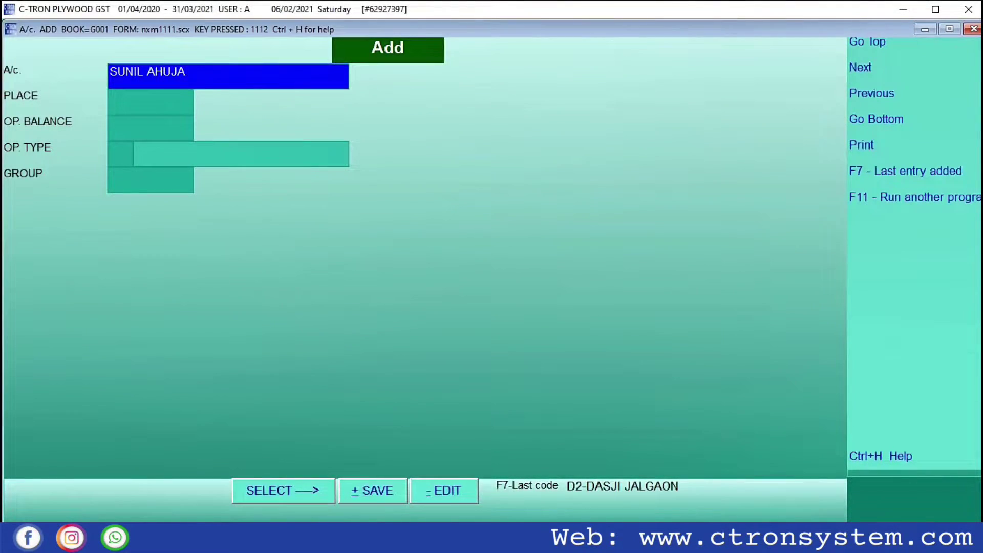
{"action": "key", "text": "Return"}
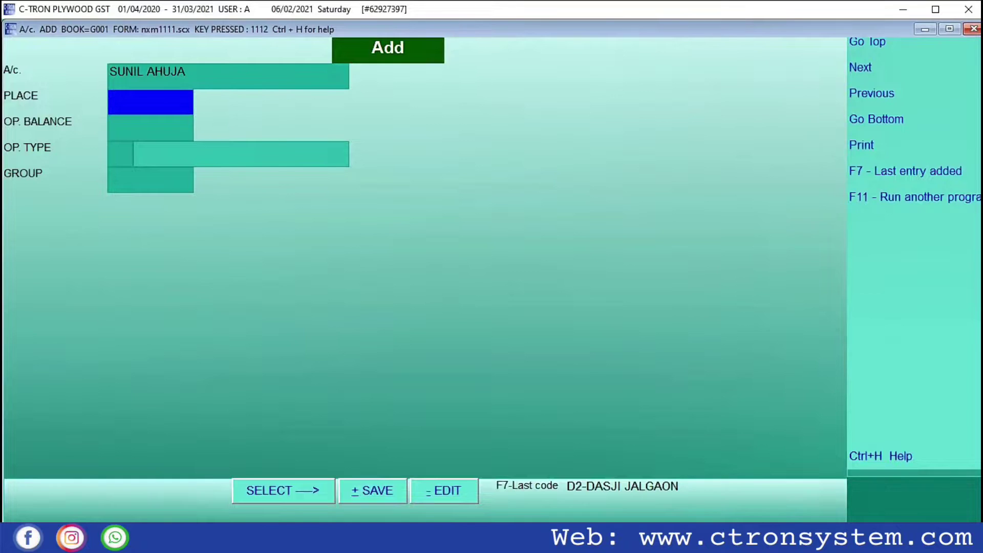
{"action": "type", "text": "JALGAON"}
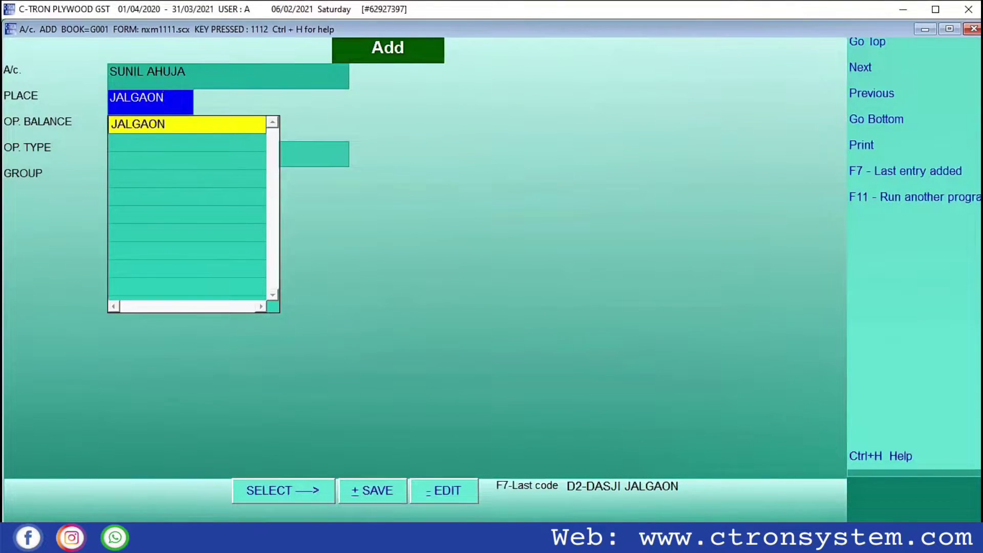
{"action": "key", "text": "Return"}
{"action": "type", "text": "5000 .00"}
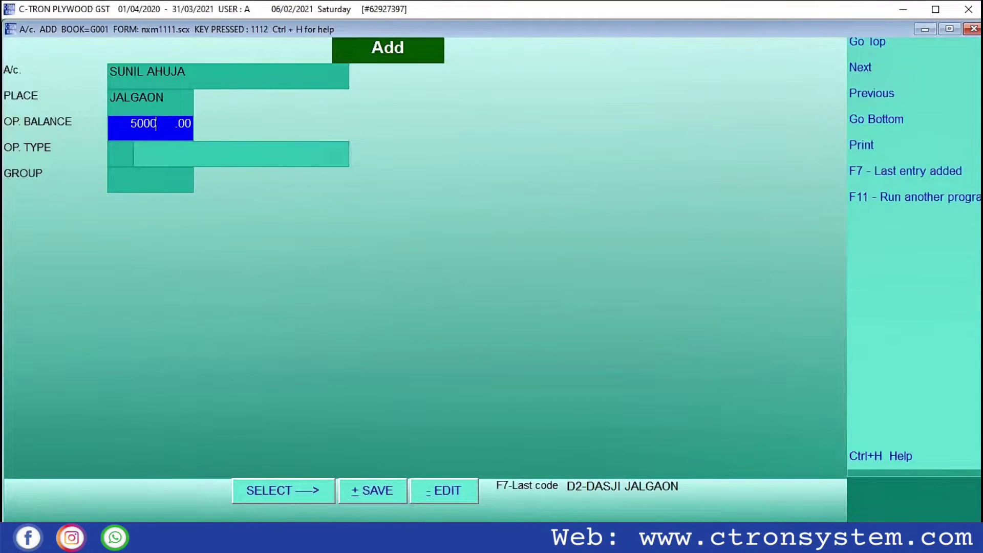
{"action": "key", "text": "Return"}
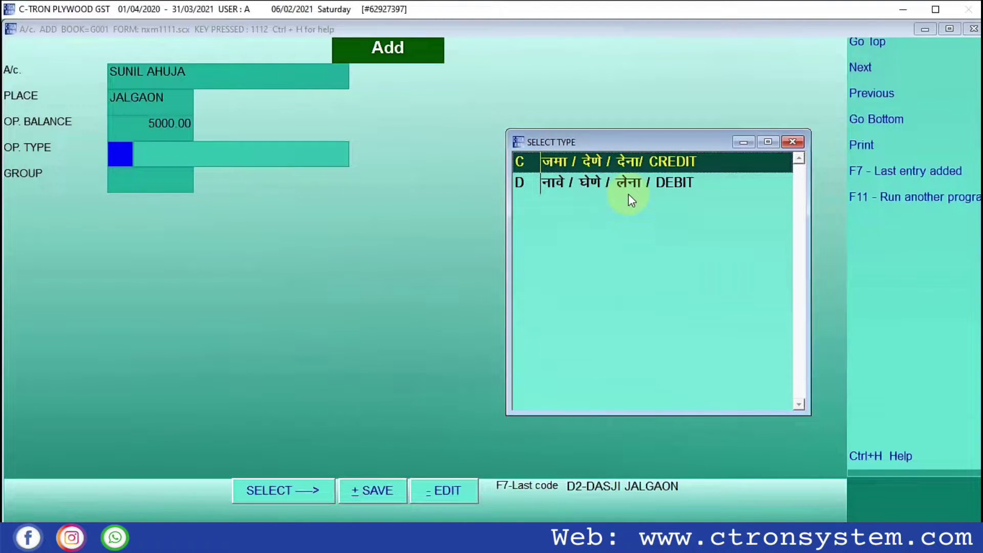
Mark the opening balance as Debit and assign account group 09
{"action": "key", "text": "Down"}
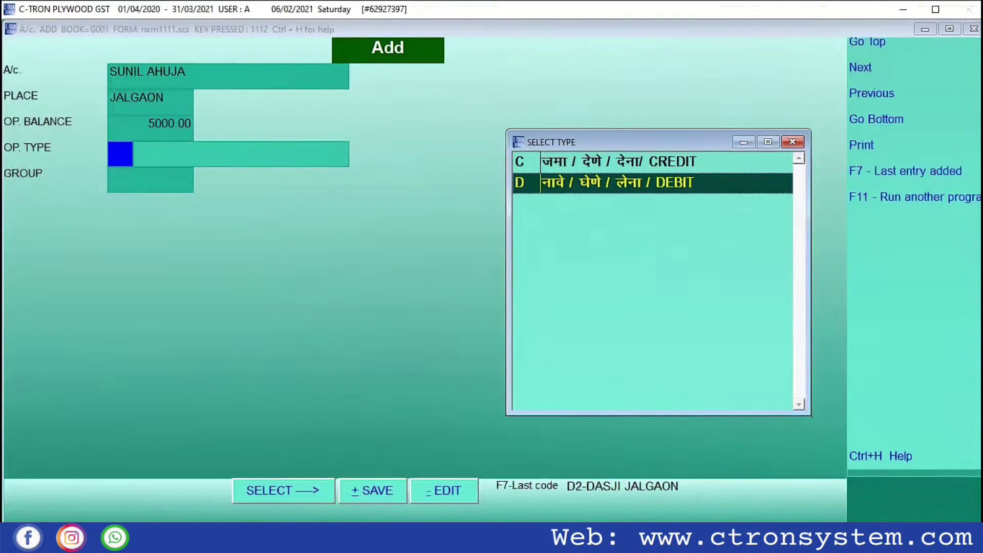
{"action": "key", "text": "Return"}
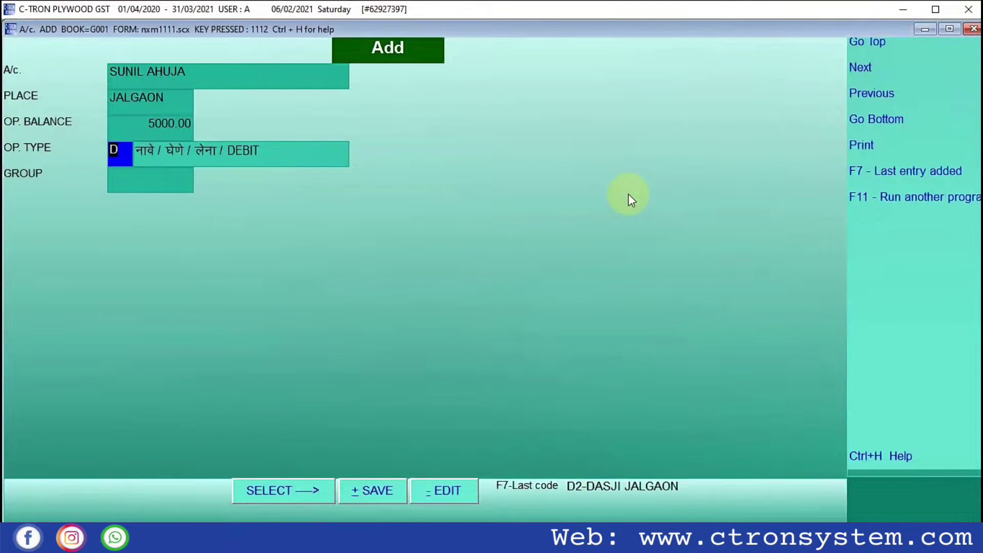
{"action": "key", "text": "Return"}
{"action": "type", "text": "09"}
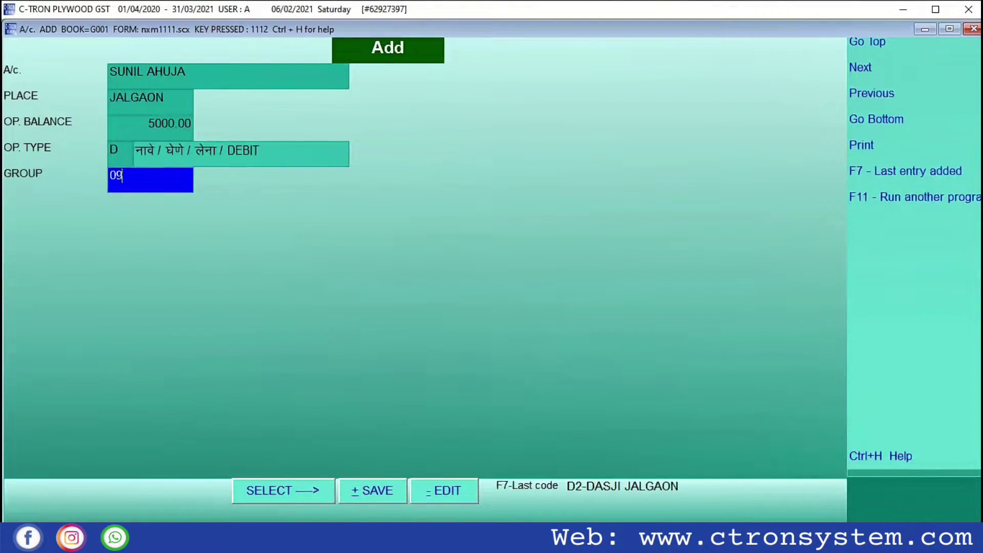
{"action": "key", "text": "Return"}
Enter the customer's WhatsApp mobile number and leave the GST identity fields blank
{"action": "left_click", "coordinate": [629, 195]}
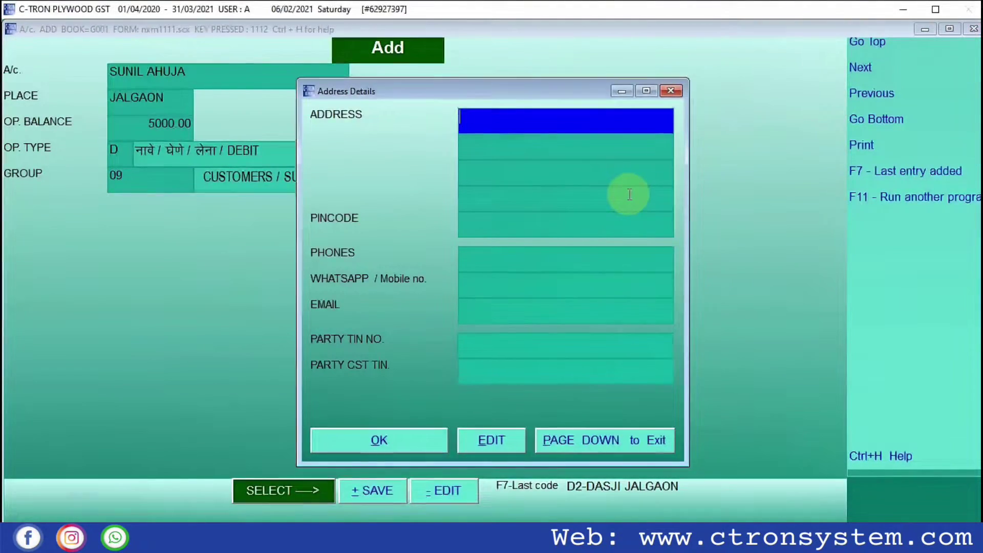
{"action": "key", "text": "Return"}
{"action": "key", "text": "Return"}
{"action": "key", "text": "Return"}
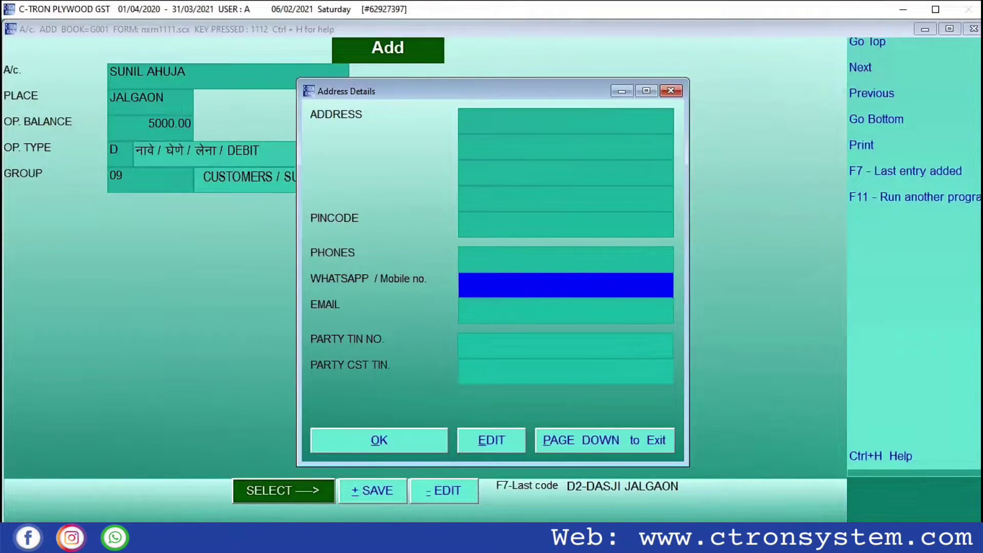
{"action": "key", "text": "Page_Down"}
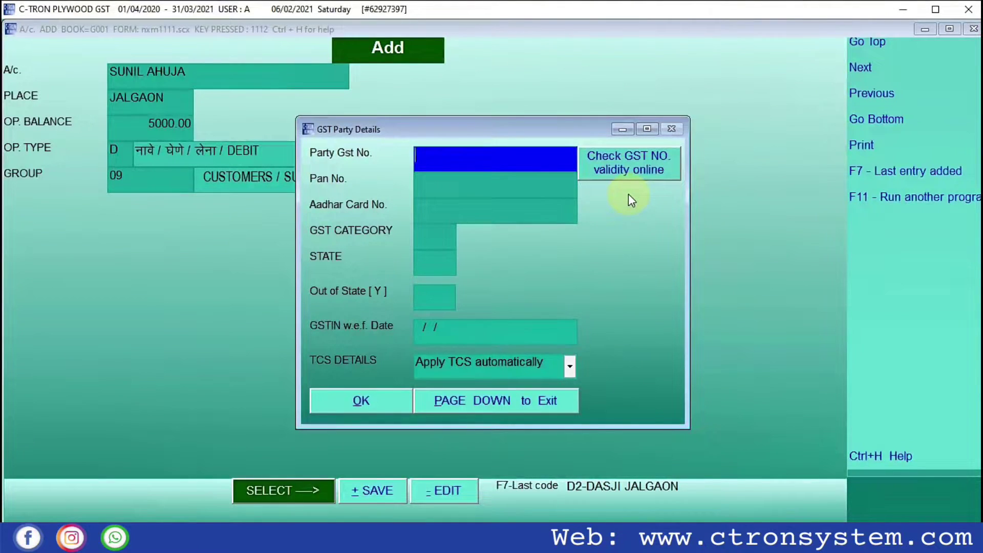
{"action": "key", "text": "Return"}
{"action": "key", "text": "Return"}
{"action": "key", "text": "Return"}
{"action": "key", "text": "Return"}
{"action": "key", "text": "Return"}
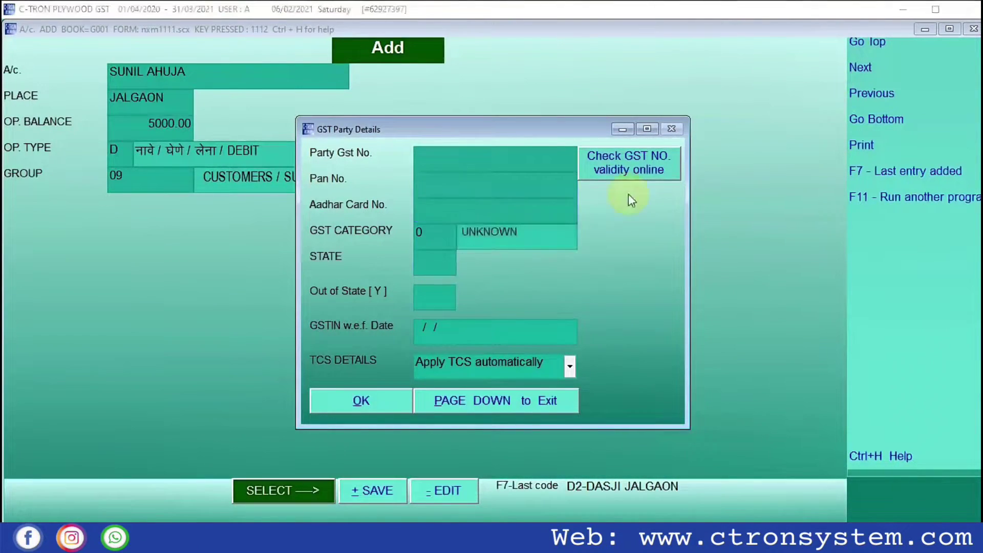
{"action": "key", "text": "Return"}
{"action": "key", "text": "Return"}
{"action": "key", "text": "Return"}
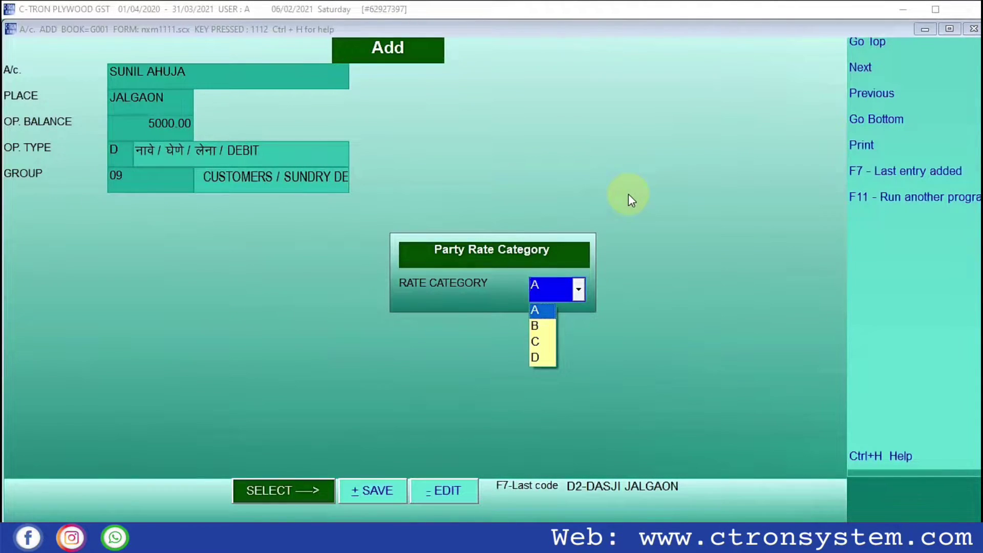
Keep rate category A and assign the matching carpenter and engineer to the account
{"action": "key", "text": "Return"}
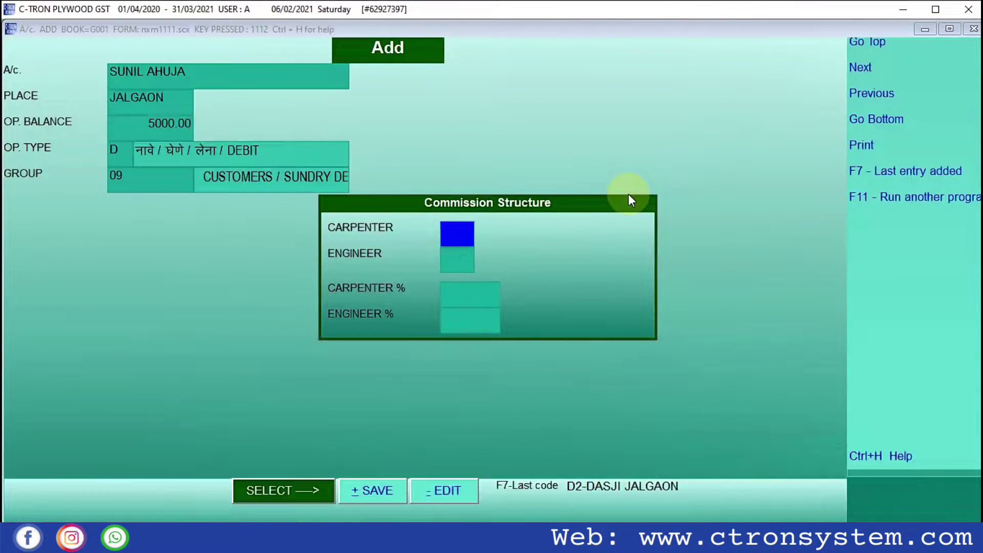
{"action": "type", "text": "VARMA"}
{"action": "key", "text": "Return"}
{"action": "key", "text": "Return"}
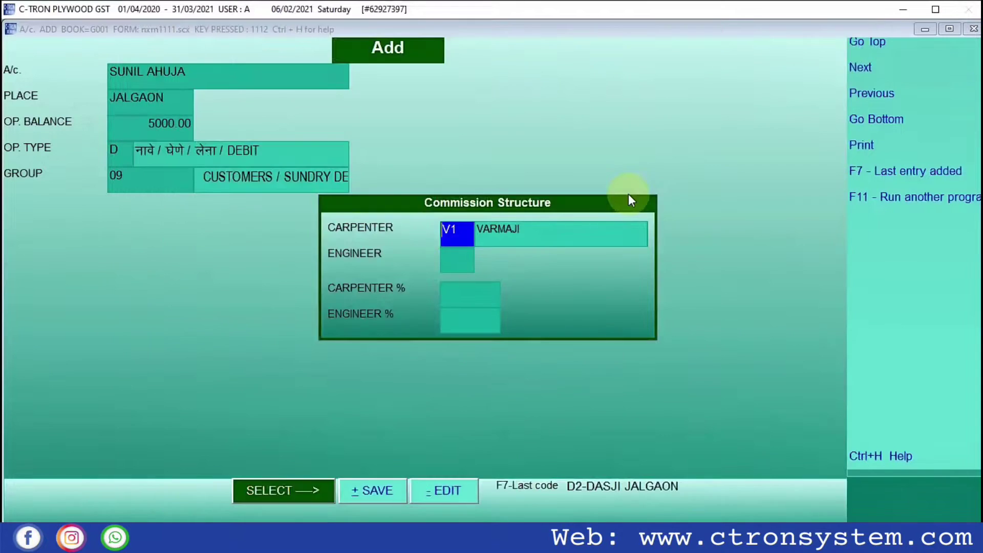
{"action": "type", "text": "DAS"}
{"action": "key", "text": "Return"}
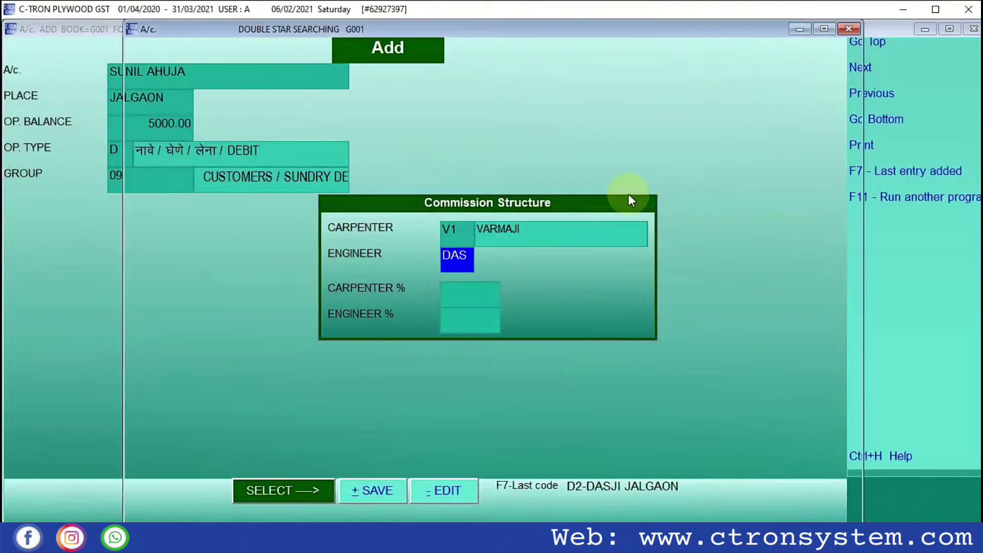
{"action": "key", "text": "Return"}
{"action": "key", "text": "Return"}
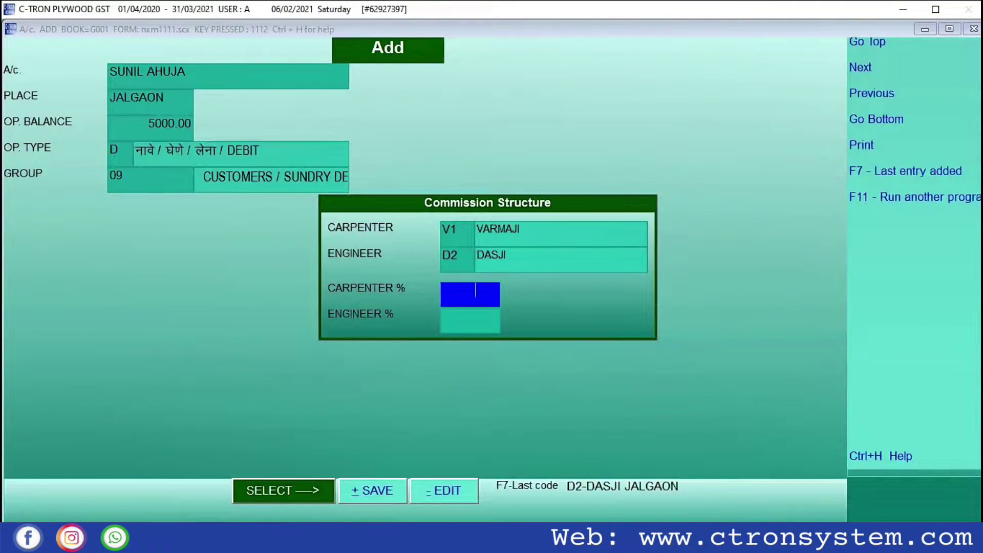
Set commission to 2% for the carpenter and 1% for the engineer
{"action": "type", "text": "2"}
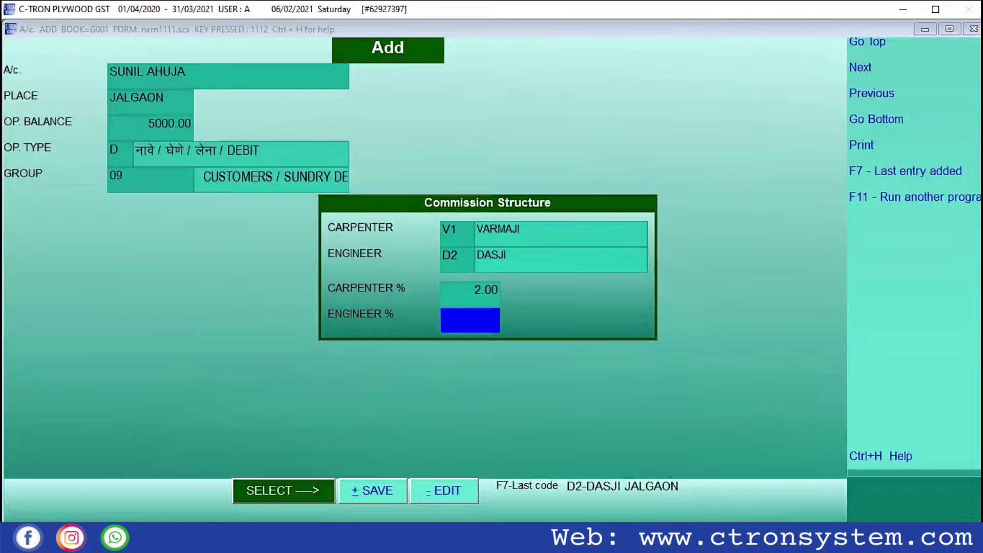
{"action": "type", "text": "1 .00"}
{"action": "key", "text": "Return"}
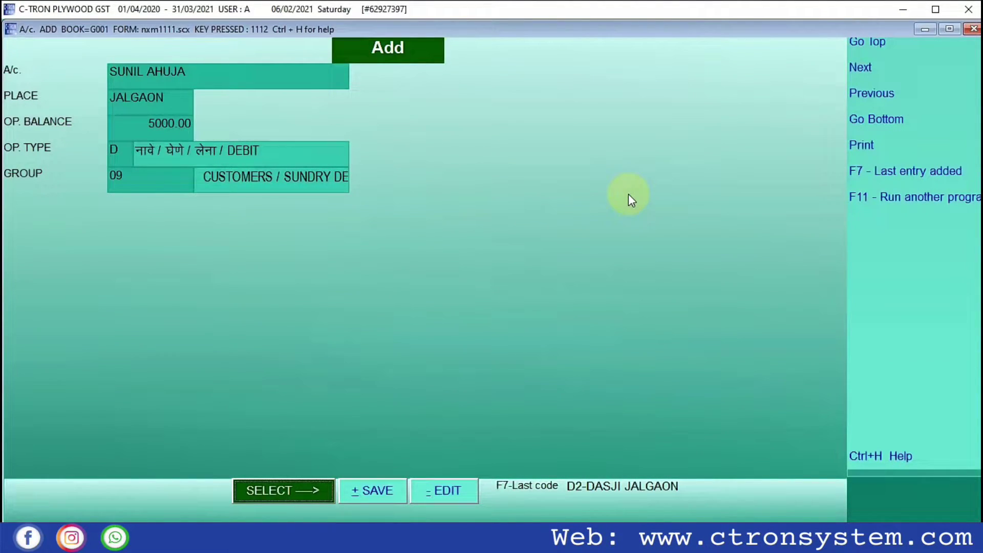
{"action": "key", "text": "Right"}
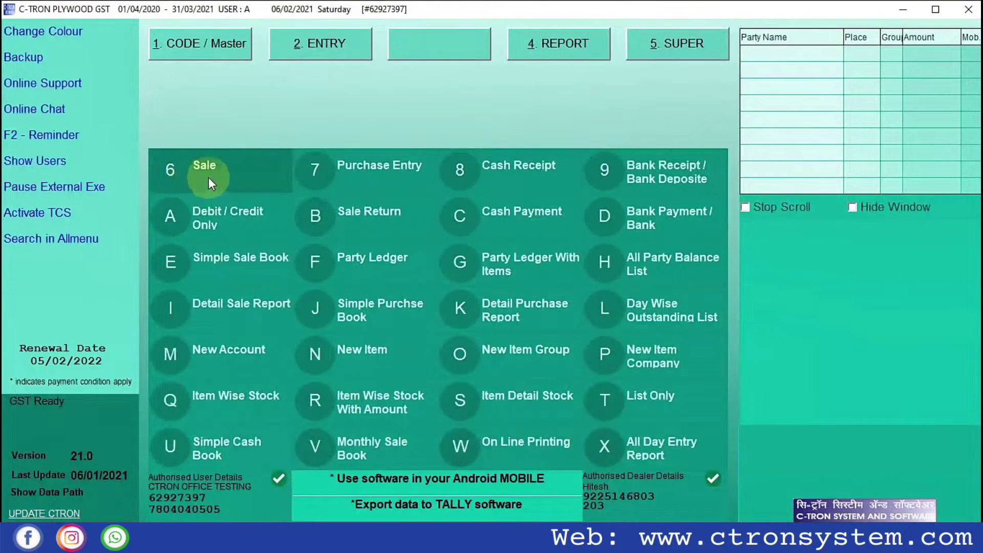
Open a sale bill dated 06/02/2021 for the new Jalgaon customer, accepting their carpenter and engineer
{"action": "left_click", "coordinate": [189, 183]}
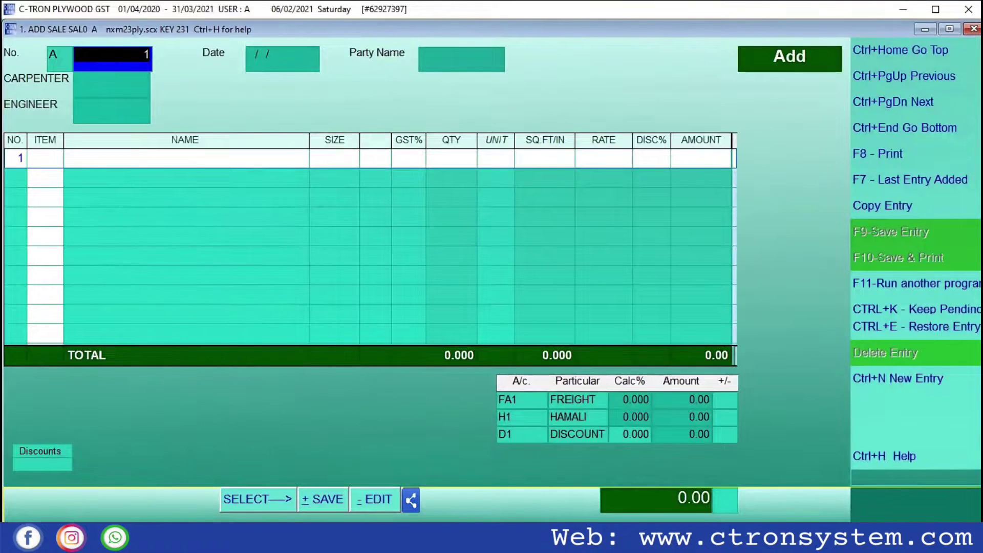
{"action": "key", "text": "Return"}
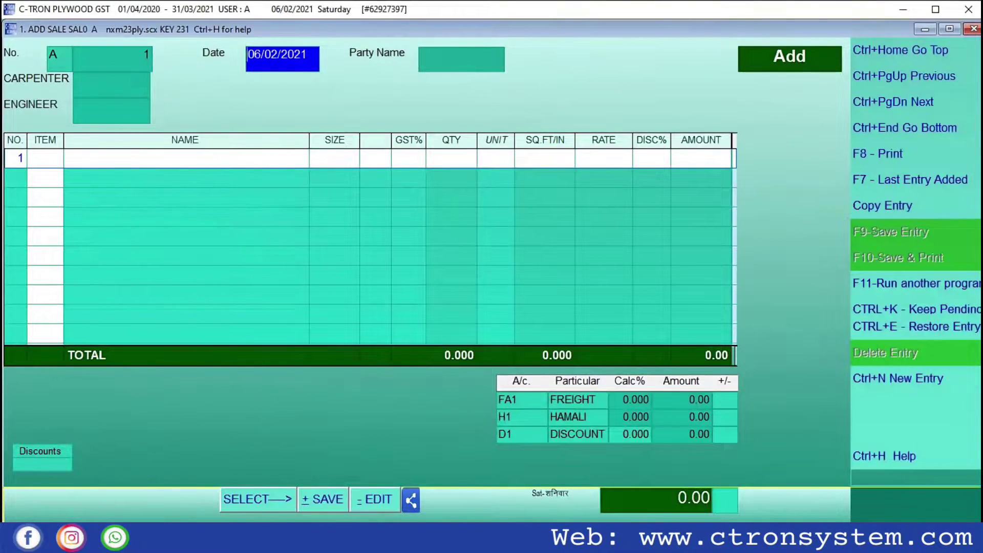
{"action": "key", "text": "Return"}
{"action": "type", "text": "SUNIL"}
{"action": "key", "text": "Return"}
{"action": "key", "text": "Return"}
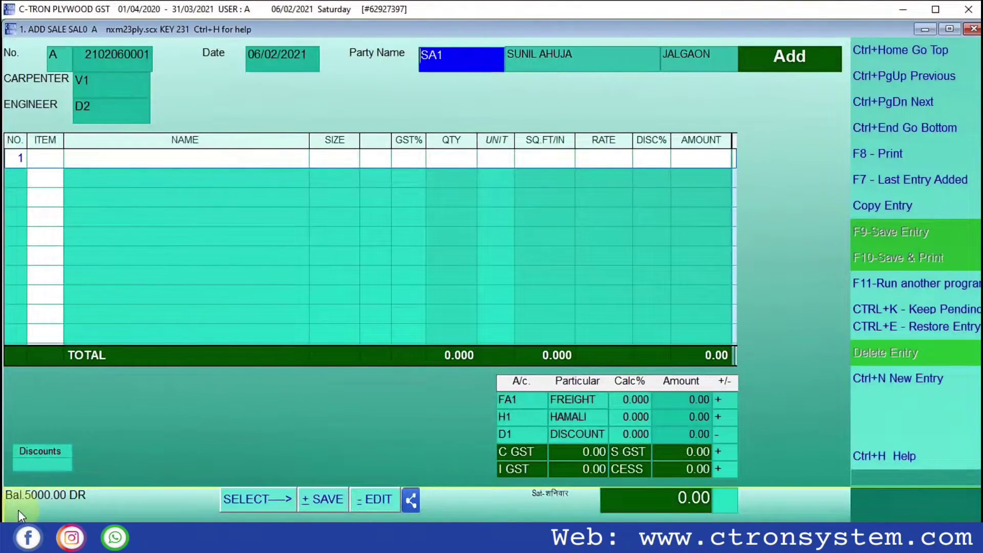
{"action": "key", "text": "Return"}
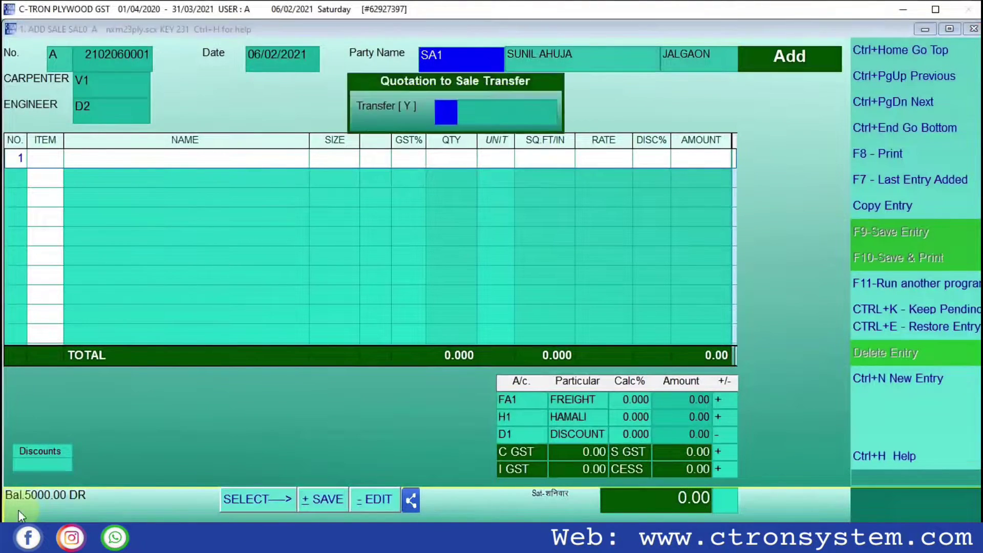
{"action": "key", "text": "Return"}
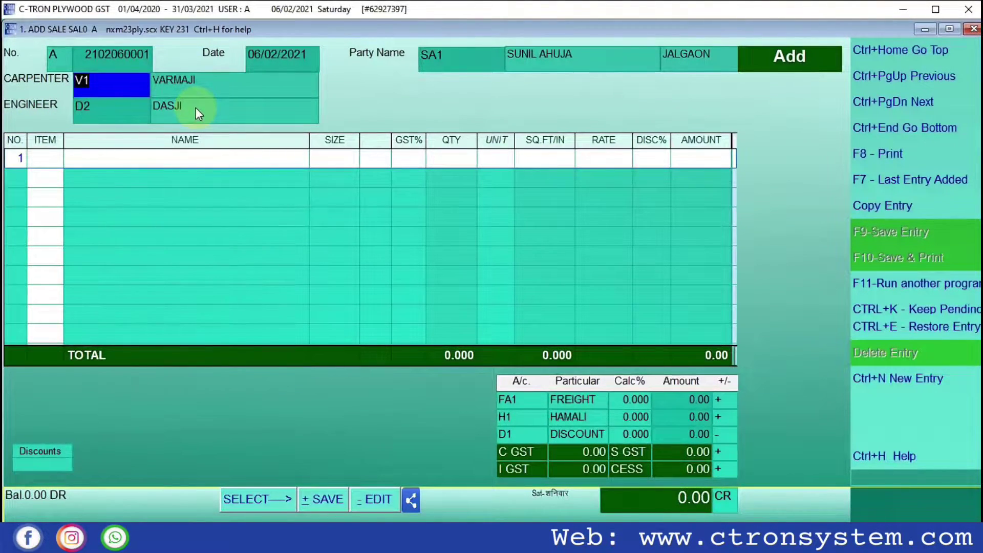
{"action": "key", "text": "Return"}
{"action": "key", "text": "Return"}
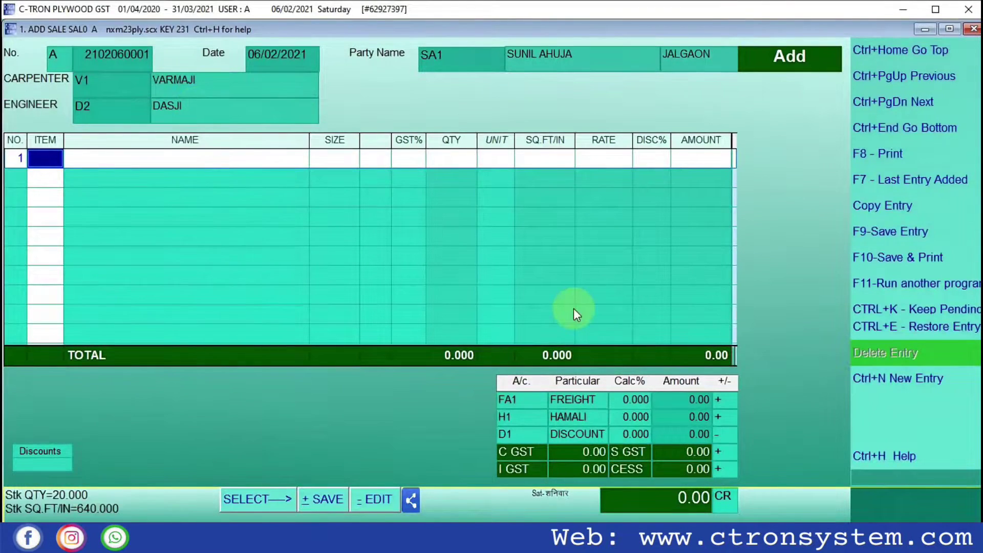
Add 10 of 12 MM CREATIVE PLY in 8X4 size as the first line
{"action": "type", "text": "12"}
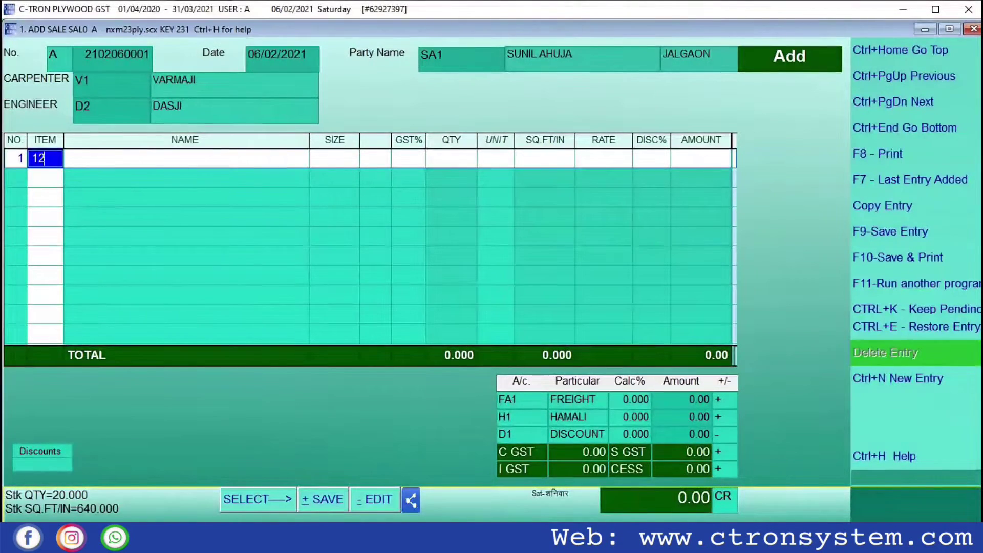
{"action": "key", "text": "Return"}
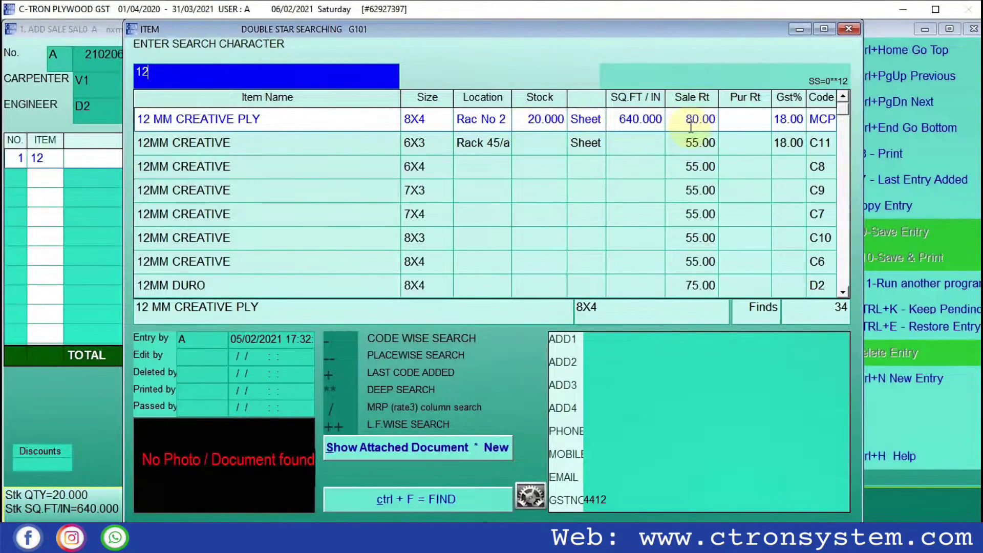
{"action": "key", "text": "Return"}
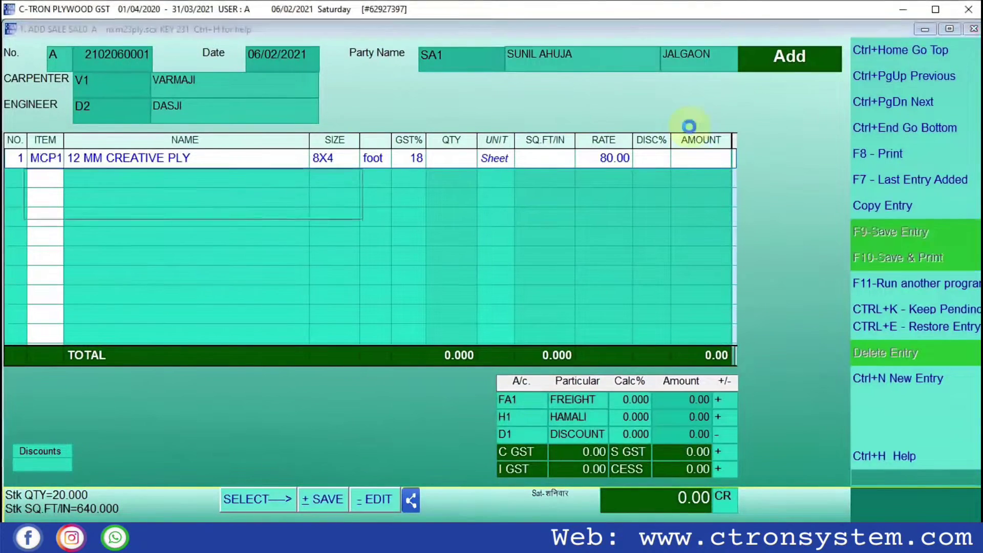
{"action": "key", "text": "Return"}
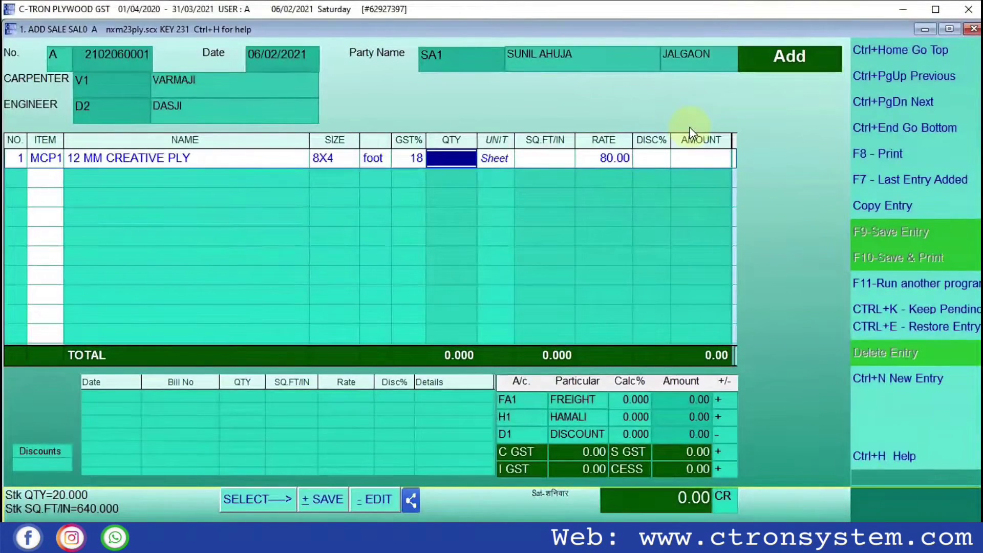
{"action": "type", "text": "10"}
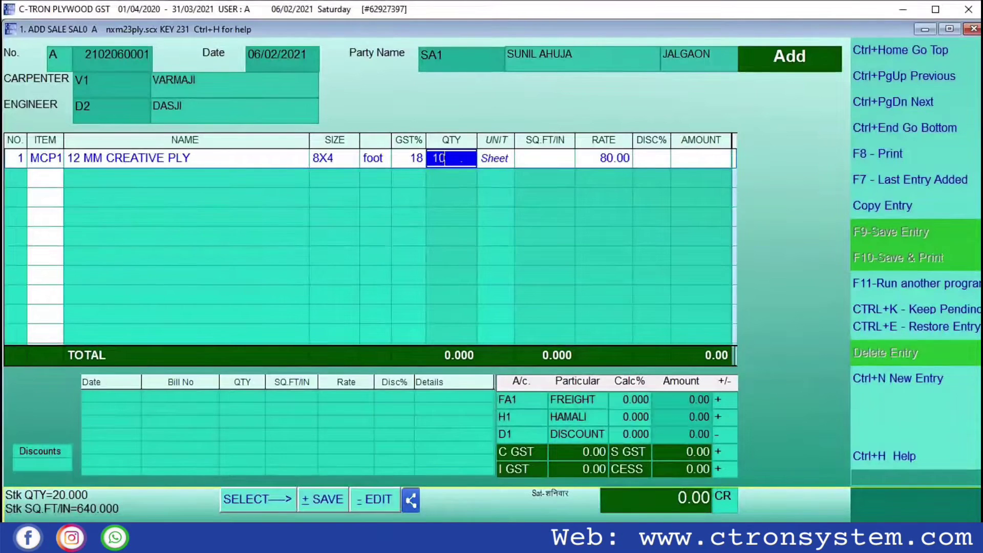
{"action": "key", "text": "Return"}
{"action": "key", "text": "Return"}
{"action": "key", "text": "Return"}
{"action": "key", "text": "Return"}
{"action": "key", "text": "Return"}
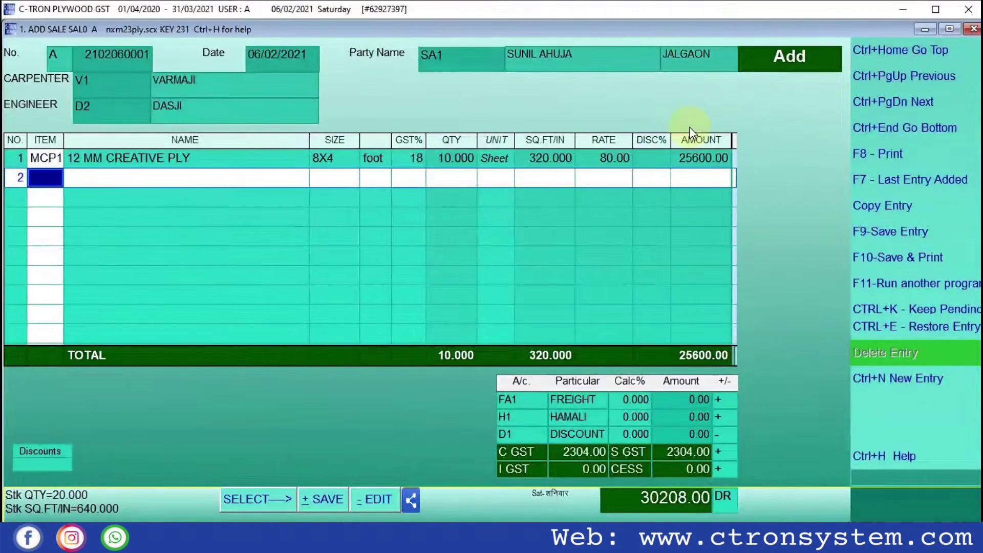
Add 1 of 12 MM CREATIVE PLY in 4X4 size as the second line
{"action": "type", "text": "12"}
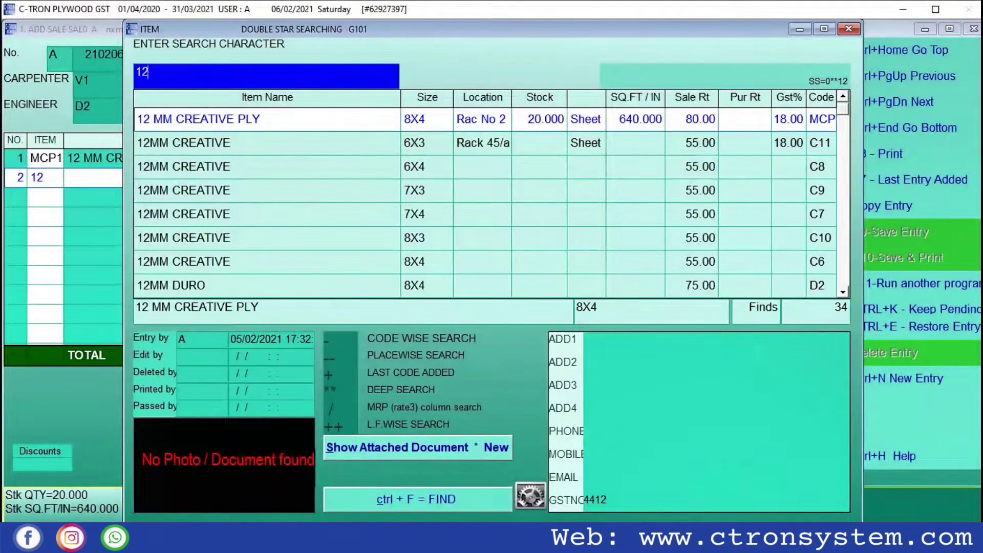
{"action": "key", "text": "Return"}
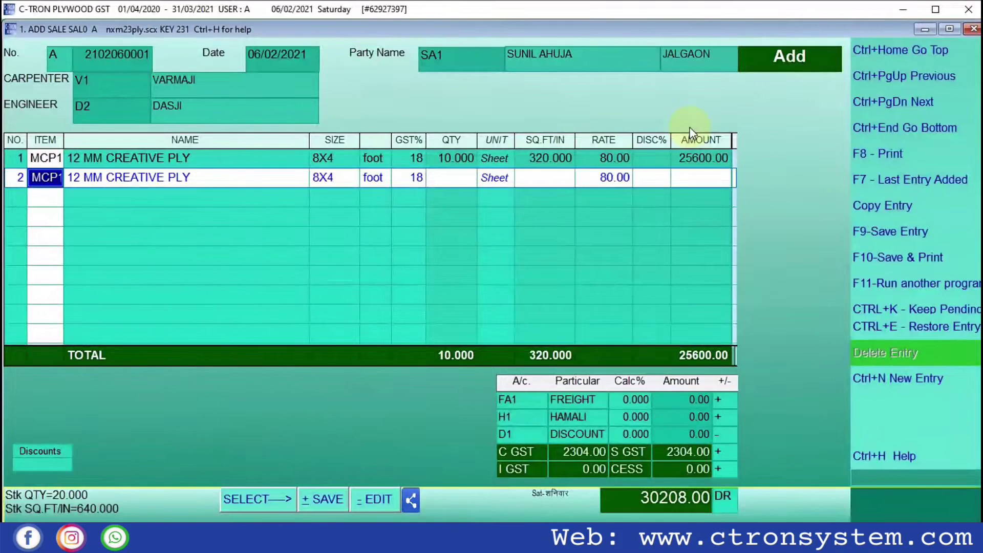
{"action": "key", "text": "Return"}
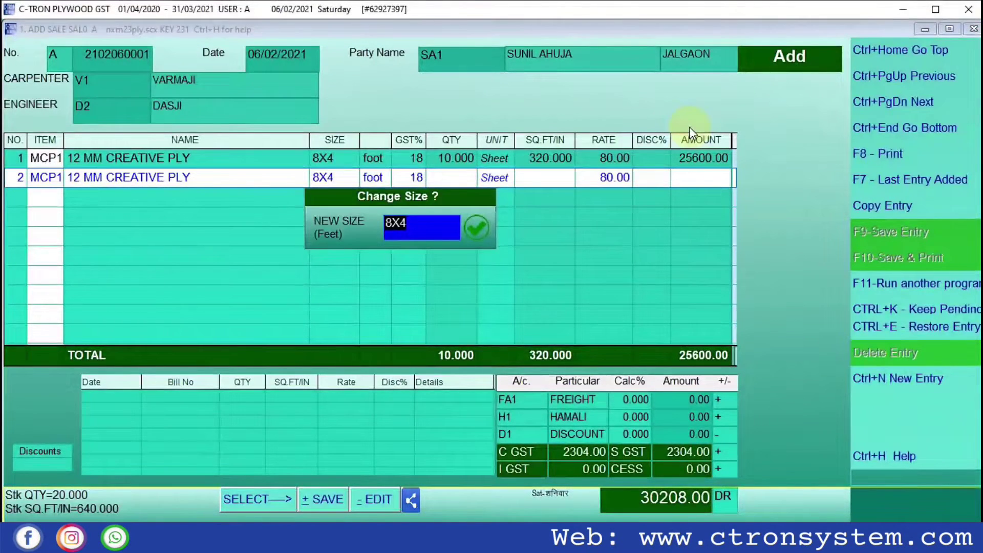
{"action": "type", "text": "4X4"}
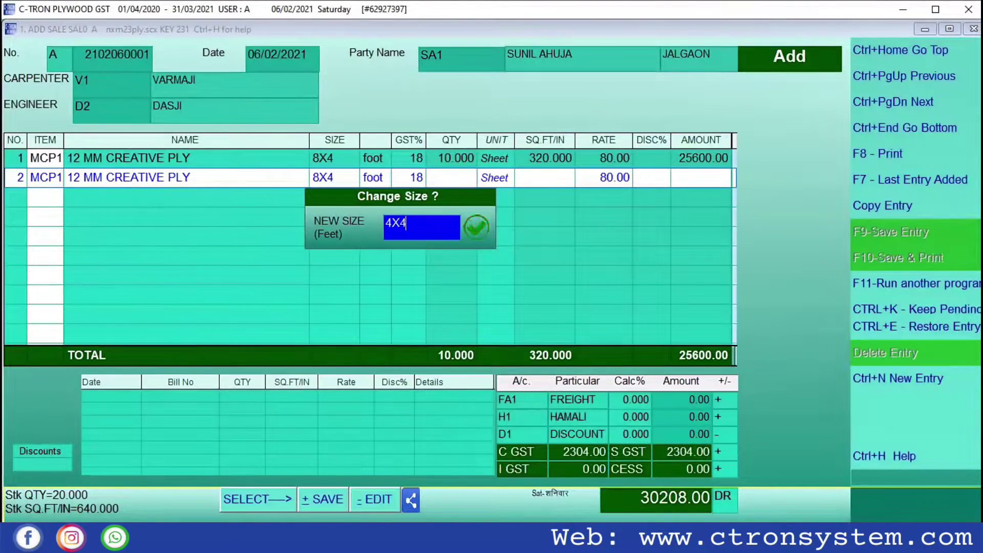
{"action": "key", "text": "Return"}
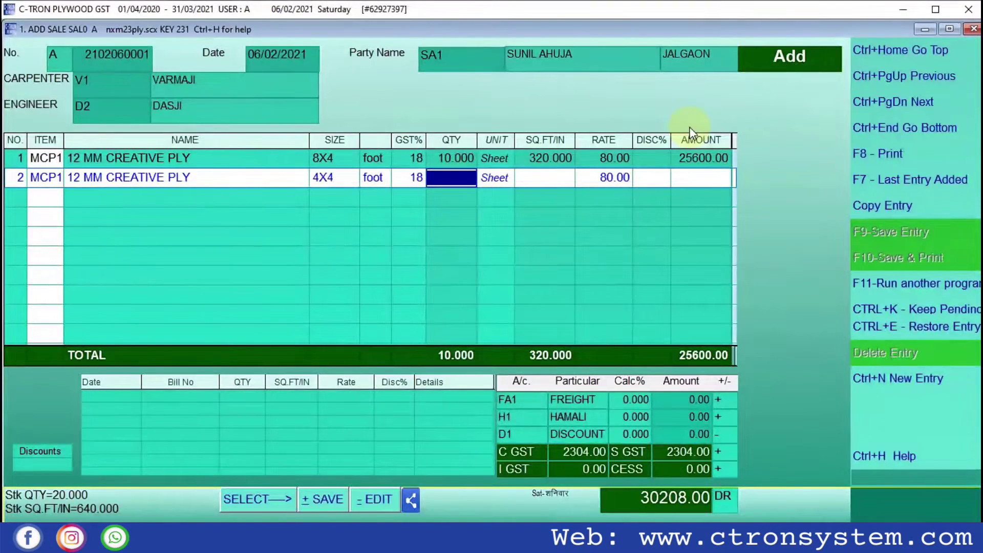
{"action": "type", "text": "1"}
{"action": "key", "text": "Return"}
{"action": "key", "text": "Return"}
{"action": "key", "text": "Return"}
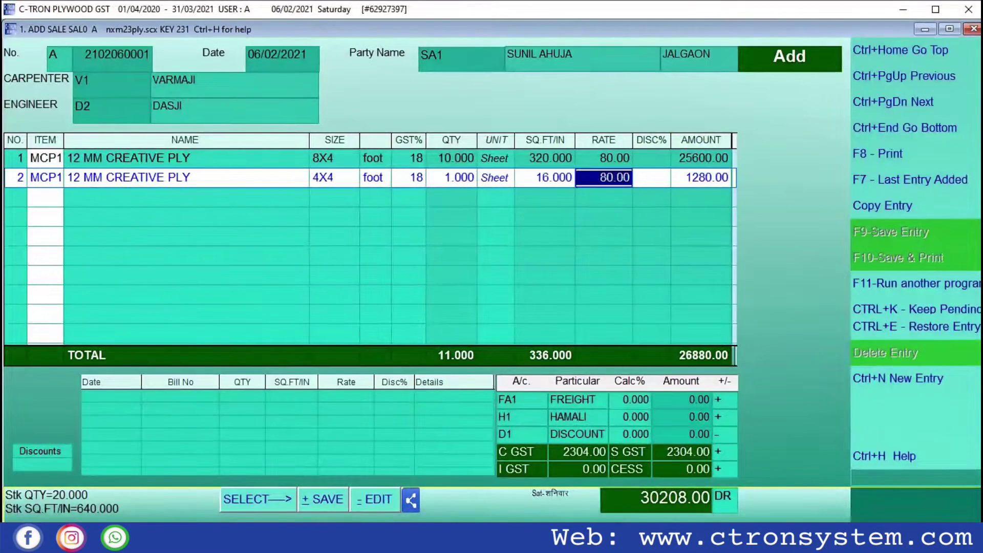
{"action": "key", "text": "Return"}
{"action": "key", "text": "Return"}
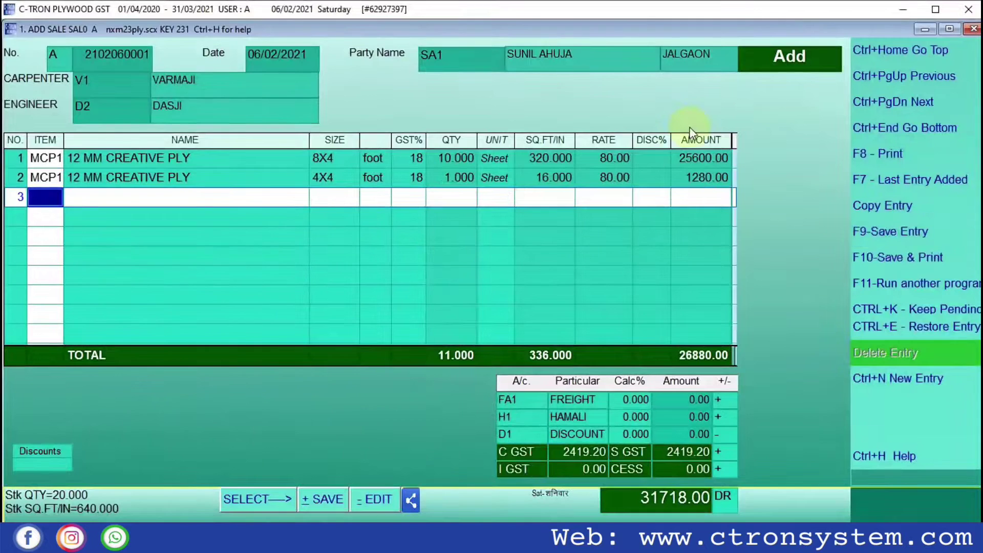
Add 5 LAMINATE with product details DL 001 KITCHEN as the third line
{"action": "type", "text": "LAMINATE"}
{"action": "key", "text": "Return"}
{"action": "key", "text": "Return"}
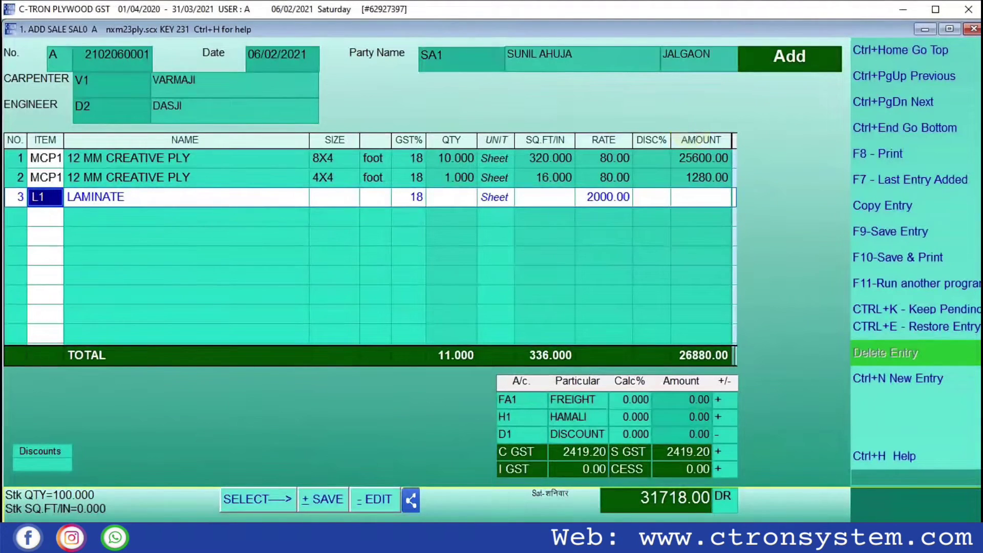
{"action": "key", "text": "Return"}
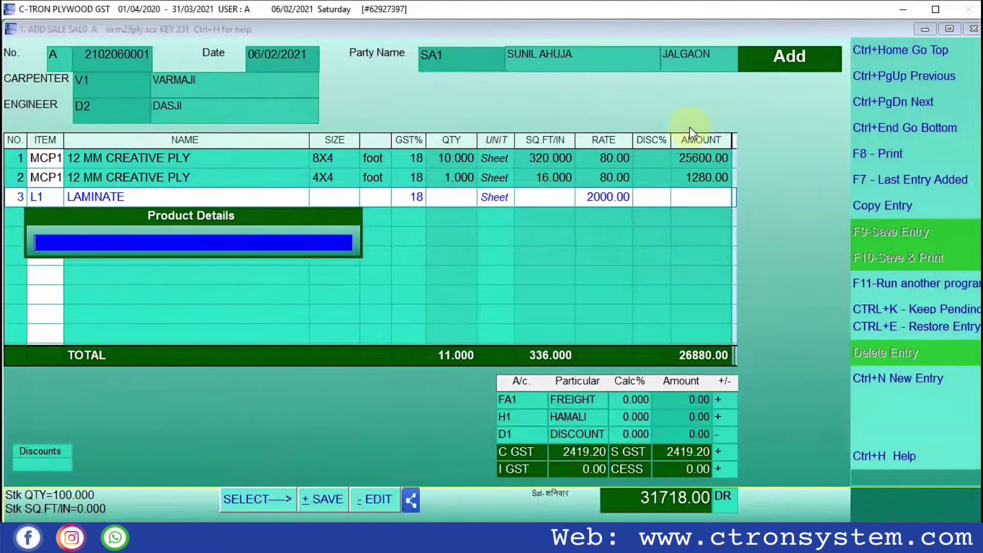
{"action": "type", "text": "DL 001"}
{"action": "type", "text": "KITCHEN"}
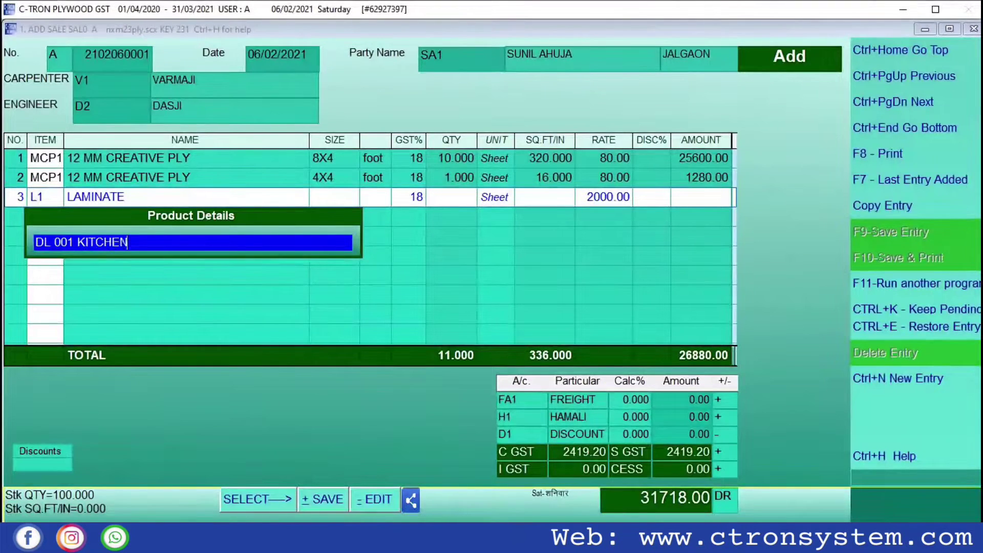
{"action": "key", "text": "Return"}
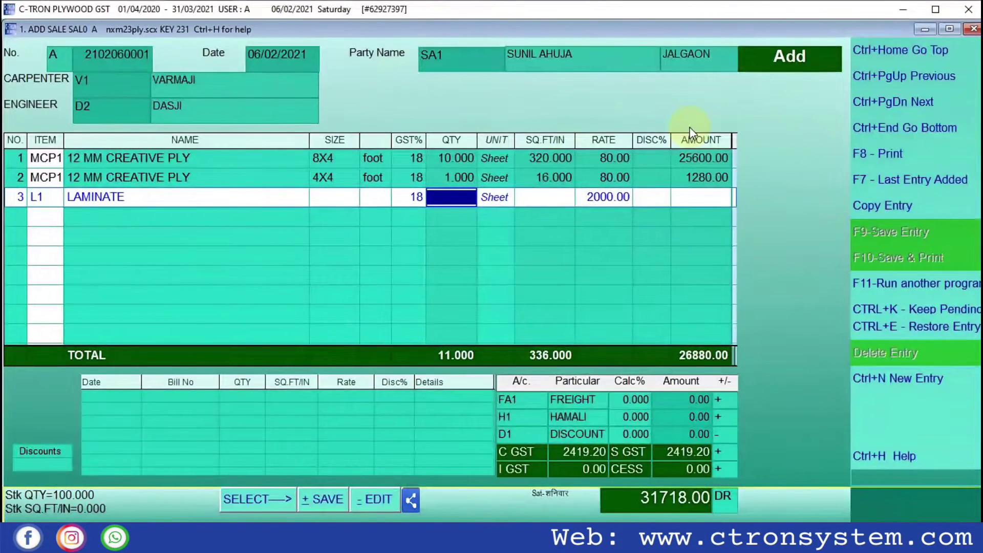
{"action": "type", "text": "5"}
{"action": "key", "text": "Return"}
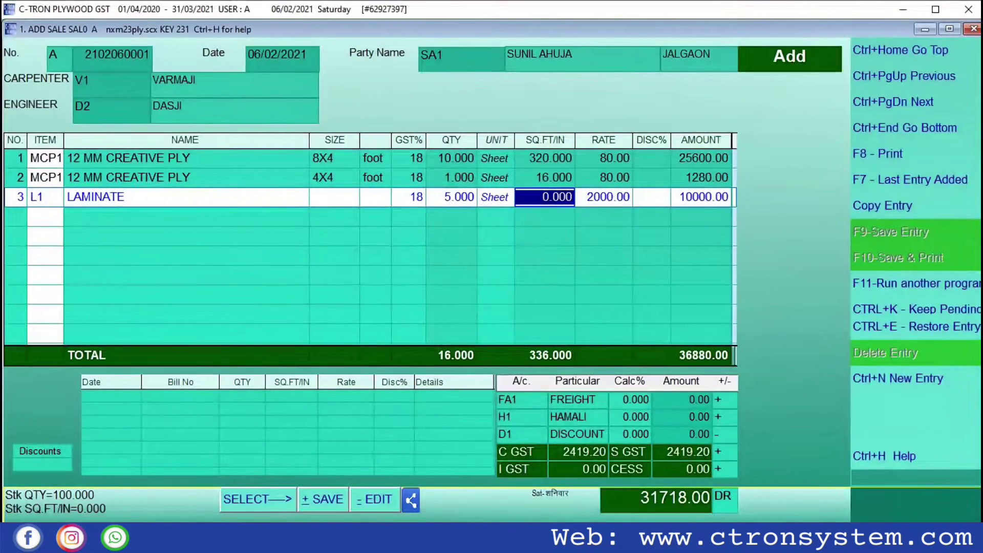
{"action": "key", "text": "Return"}
{"action": "key", "text": "Return"}
{"action": "key", "text": "Return"}
{"action": "key", "text": "Return"}
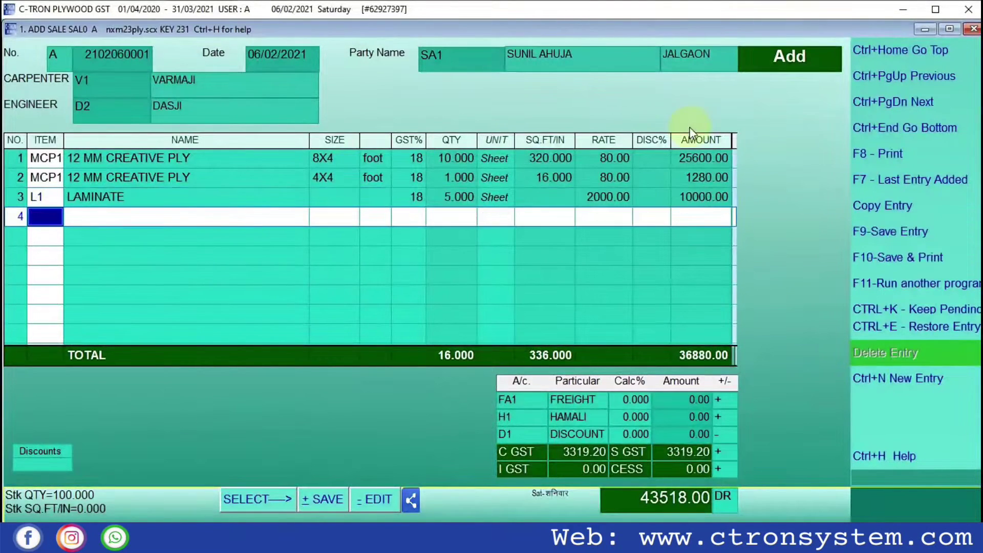
Add 3 ARALITE STANDARD 180 GRM as the fourth line
{"action": "type", "text": "ARALITE ST"}
{"action": "key", "text": "Return"}
{"action": "left_click", "coordinate": [690, 128]}
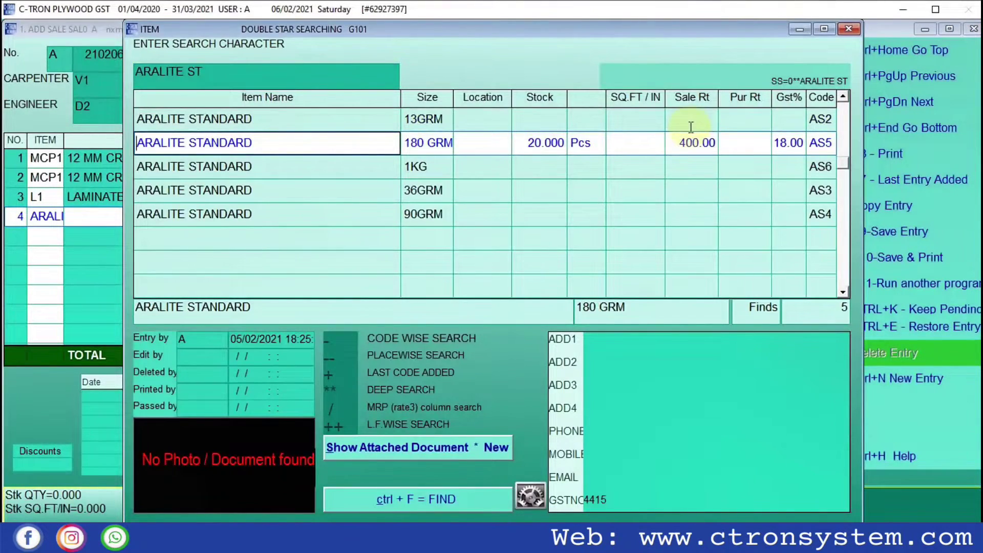
{"action": "key", "text": "Return"}
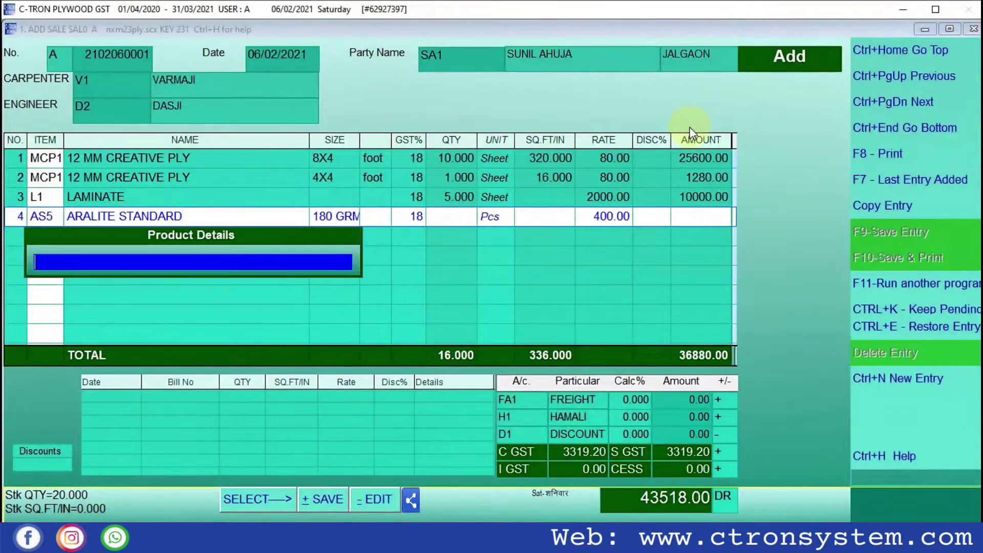
{"action": "type", "text": "3 ."}
{"action": "key", "text": "Return"}
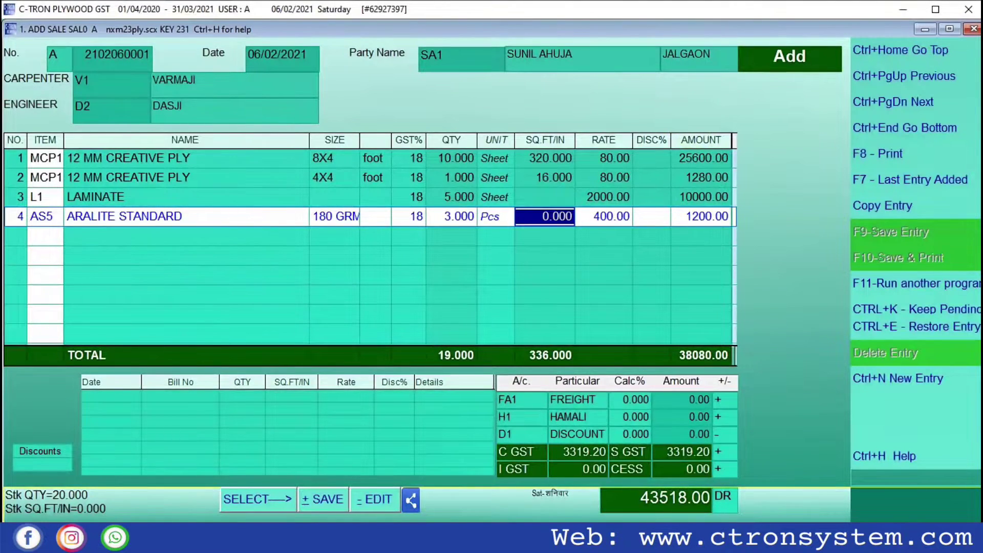
{"action": "key", "text": "Return"}
{"action": "key", "text": "Return"}
{"action": "key", "text": "Return"}
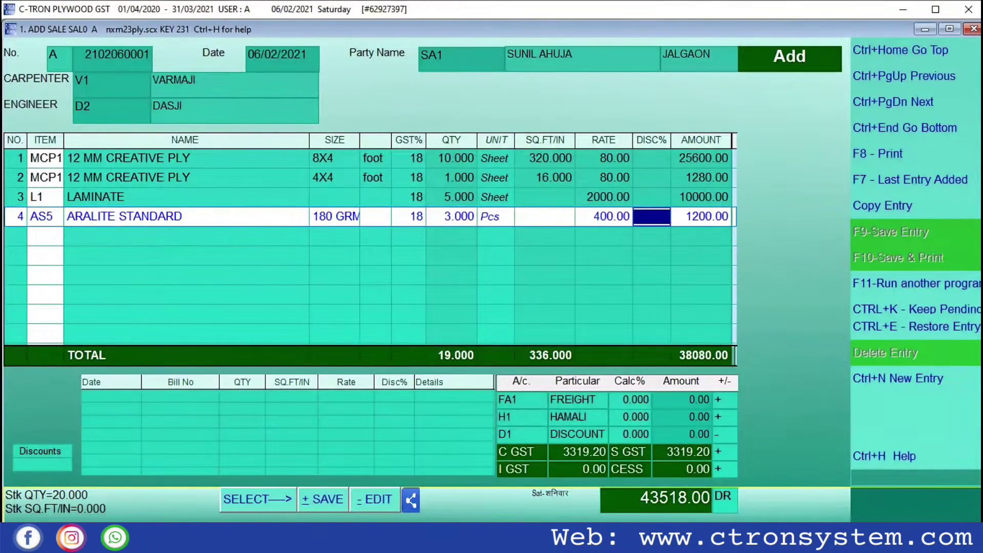
{"action": "key", "text": "Return"}
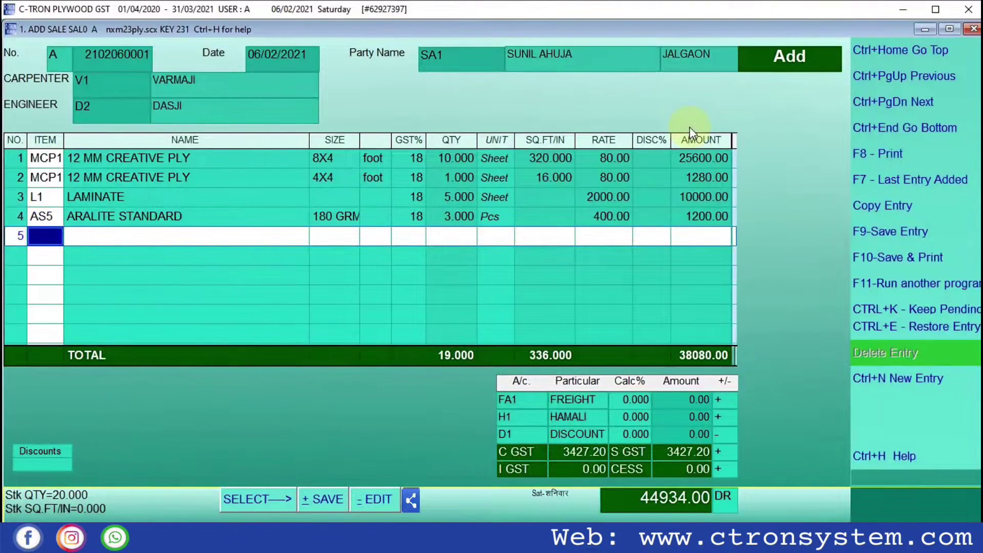
Close the item list and enter 200 freight, 50 hamali and a 100.00 discount
{"action": "type", "text": "++"}
{"action": "key", "text": "Return"}
{"action": "type", "text": "200 ."}
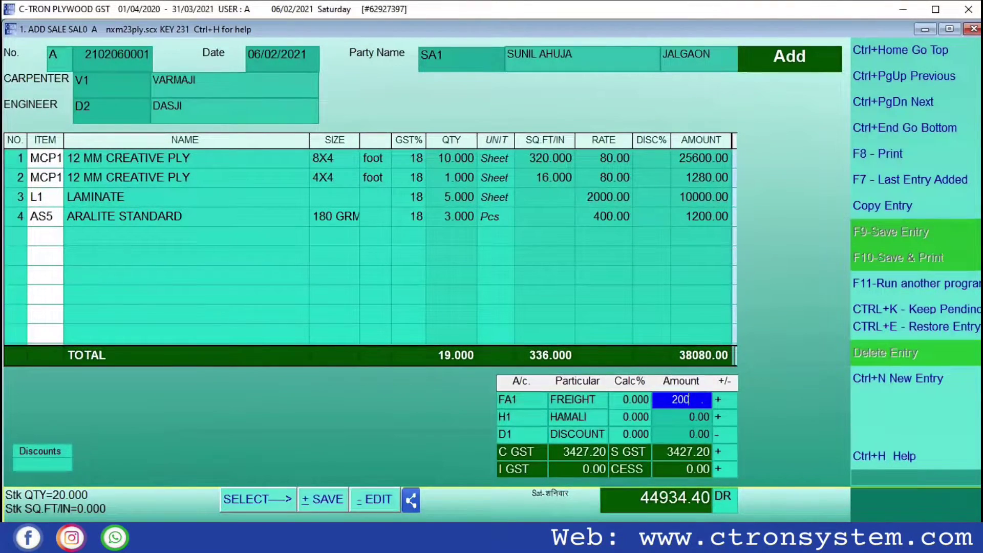
{"action": "key", "text": "Return"}
{"action": "type", "text": "50"}
{"action": "key", "text": "Return"}
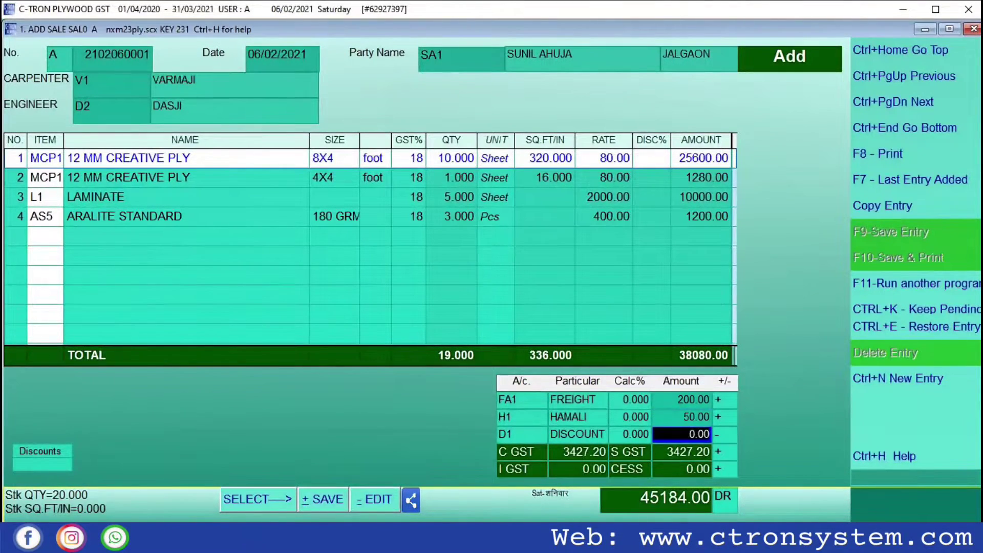
{"action": "type", "text": "100.00"}
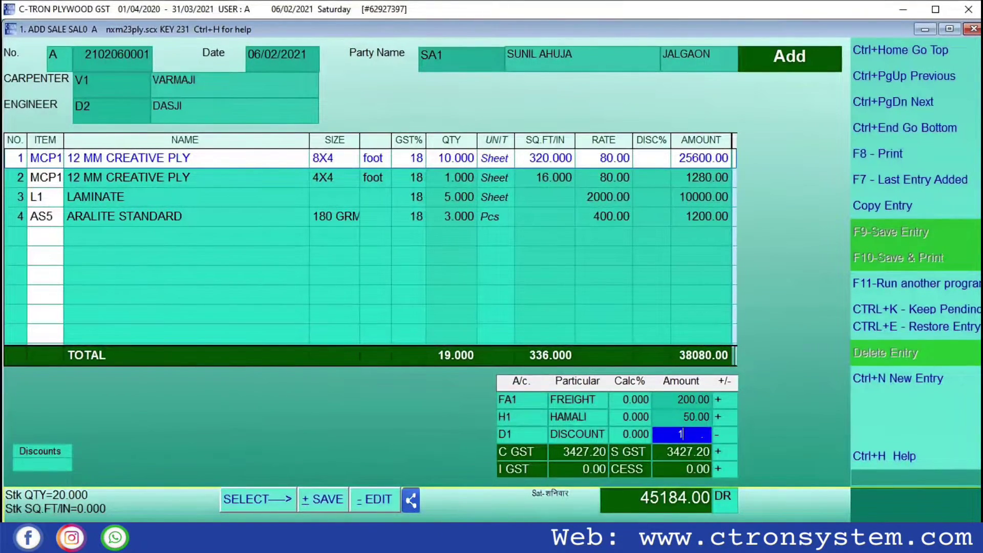
{"action": "key", "text": "Return"}
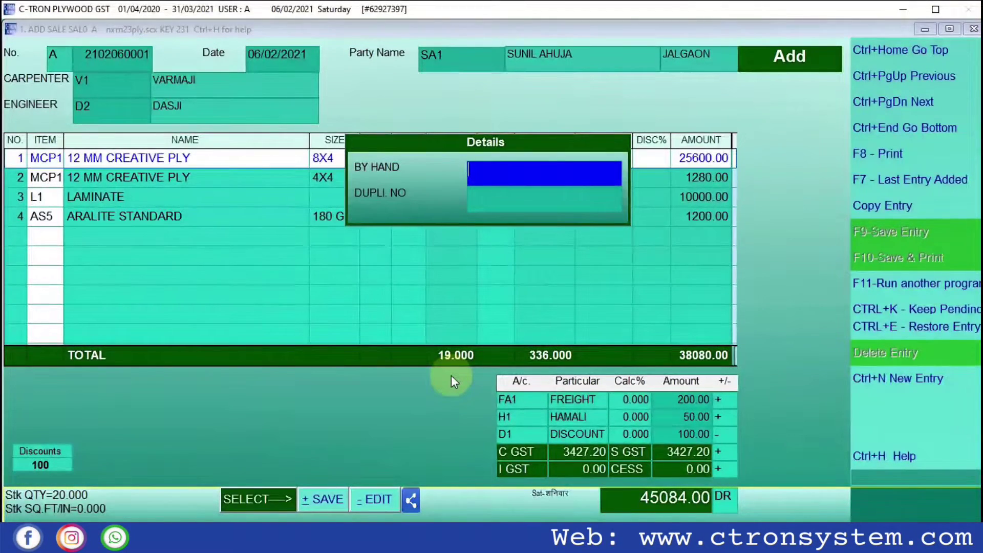
Enter the collector's name in BY HAND, keep the commission rates, and record 20000 advance cash
{"action": "type", "text": "NARESH"}
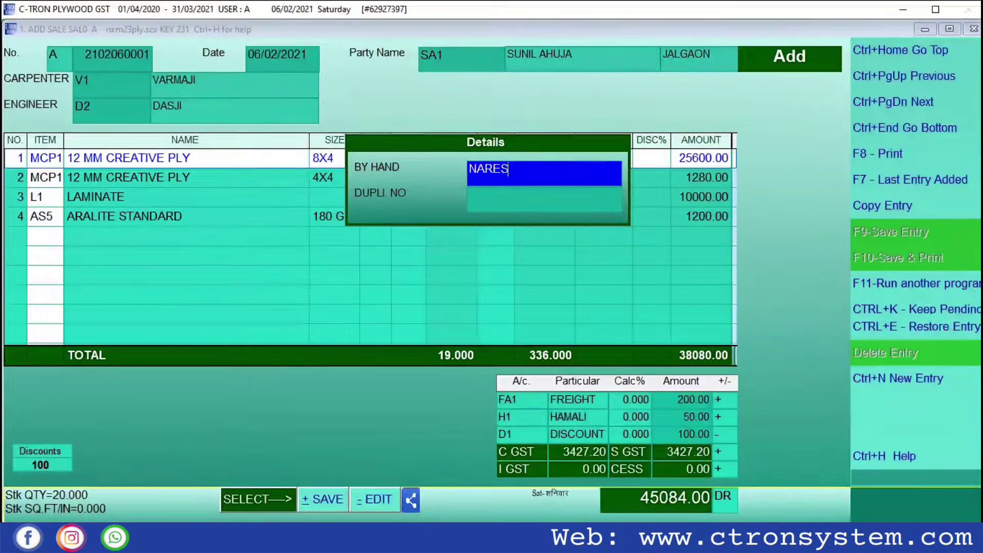
{"action": "key", "text": "Return"}
{"action": "key", "text": "Return"}
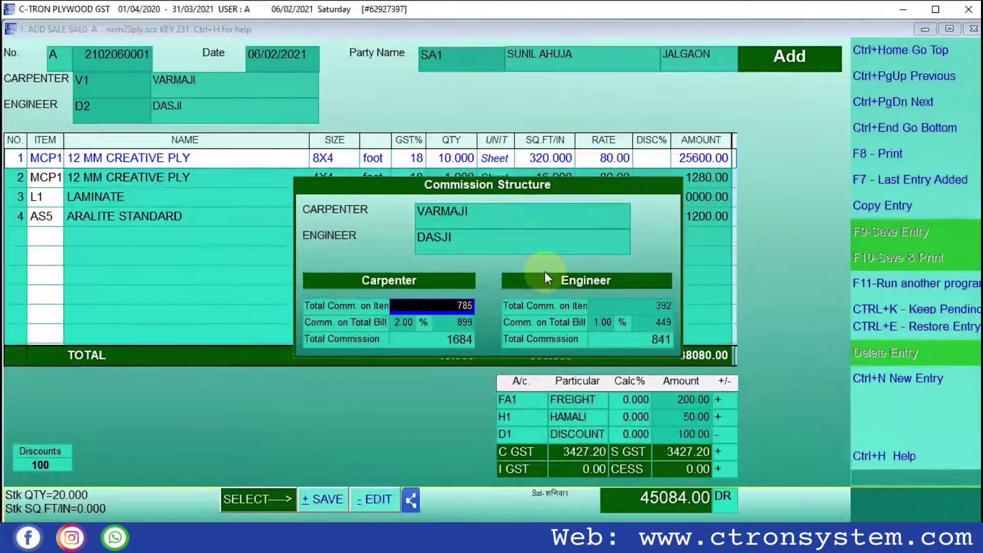
{"action": "key", "text": "Return"}
{"action": "key", "text": "Return"}
{"action": "key", "text": "Return"}
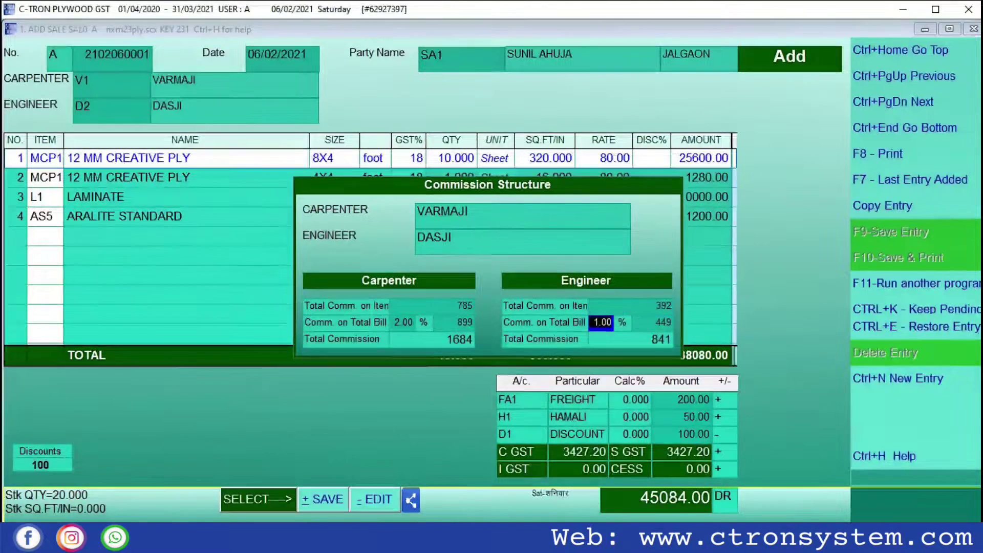
{"action": "key", "text": "Return"}
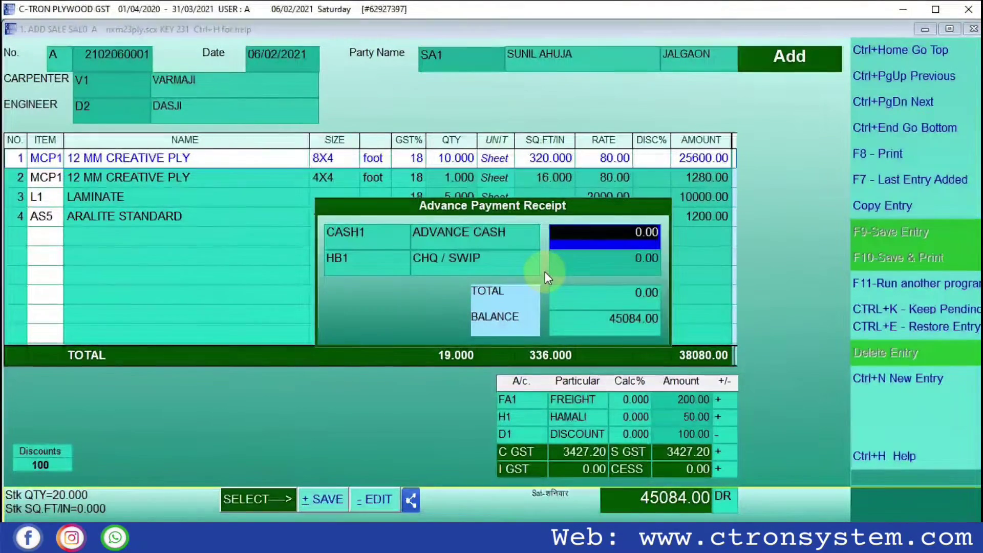
{"action": "type", "text": "20"}
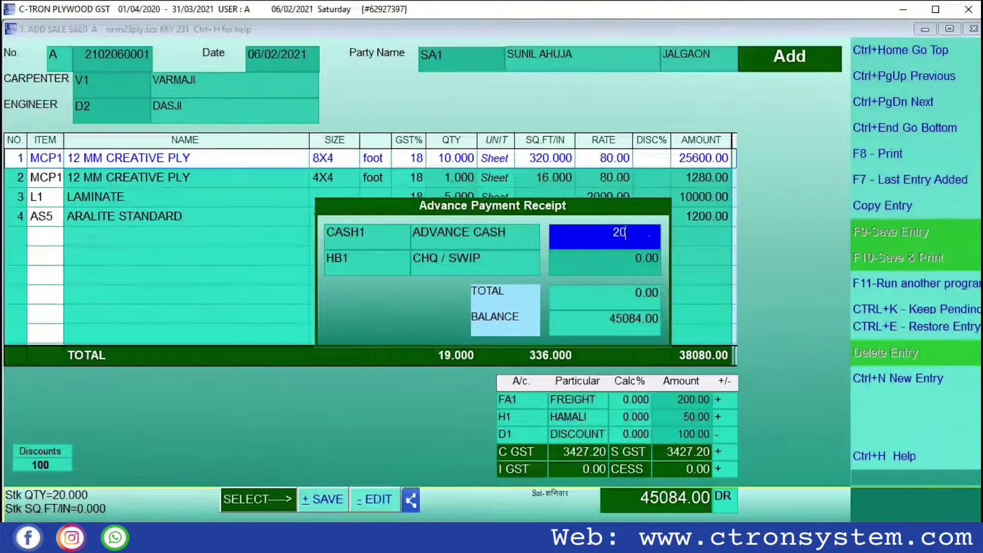
{"action": "type", "text": "000."}
{"action": "key", "text": "Return"}
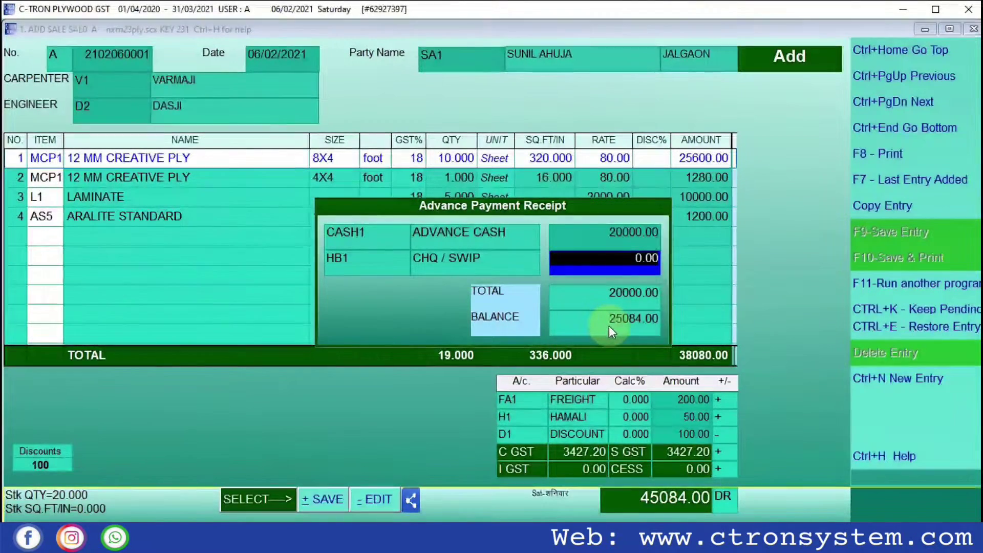
{"action": "key", "text": "Return"}
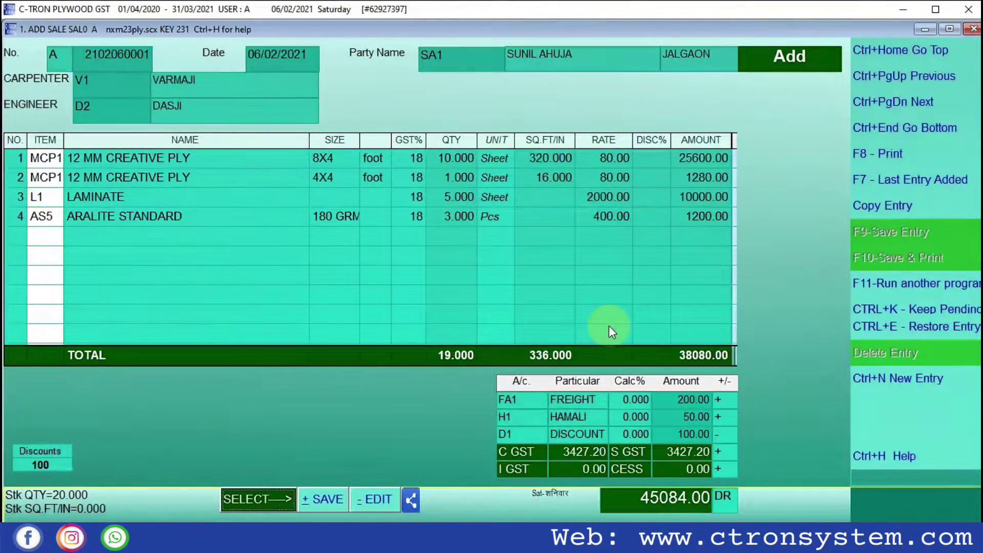
{"action": "key", "text": "Tab"}
Save the sale bill and pick Screen to preview the TAX INVOICE - CREDIT MEMO
{"action": "key", "text": "Return"}
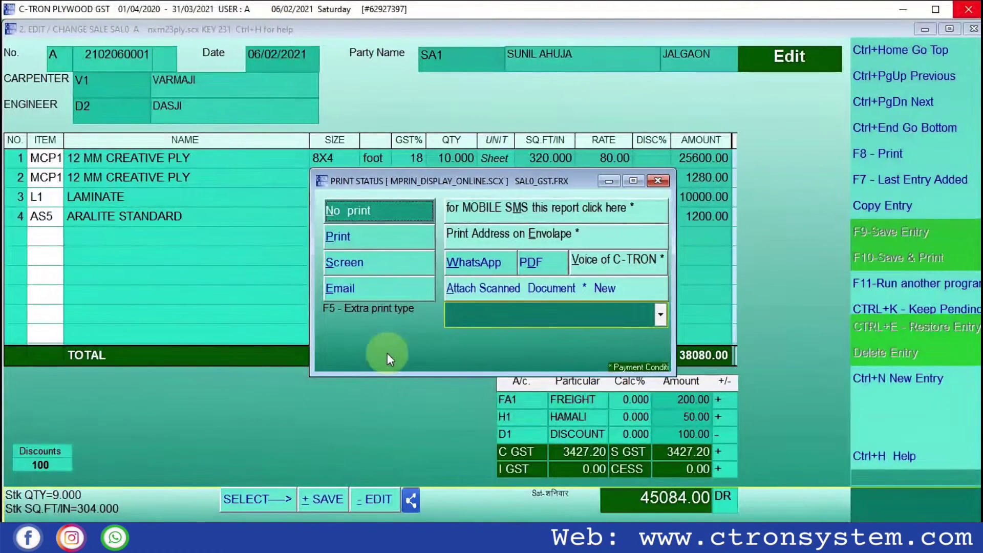
{"action": "key", "text": "Down"}
{"action": "key", "text": "Down"}
{"action": "key", "text": "Return"}
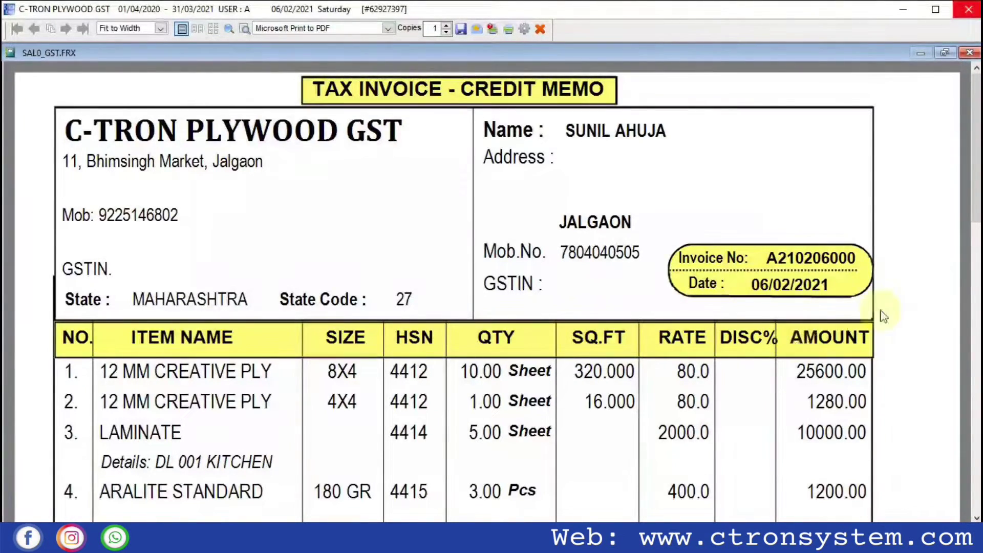
Scroll the invoice preview down to check the bill totals
{"action": "scroll", "coordinate": [885, 316], "scroll_direction": "down", "scroll_amount": 10}
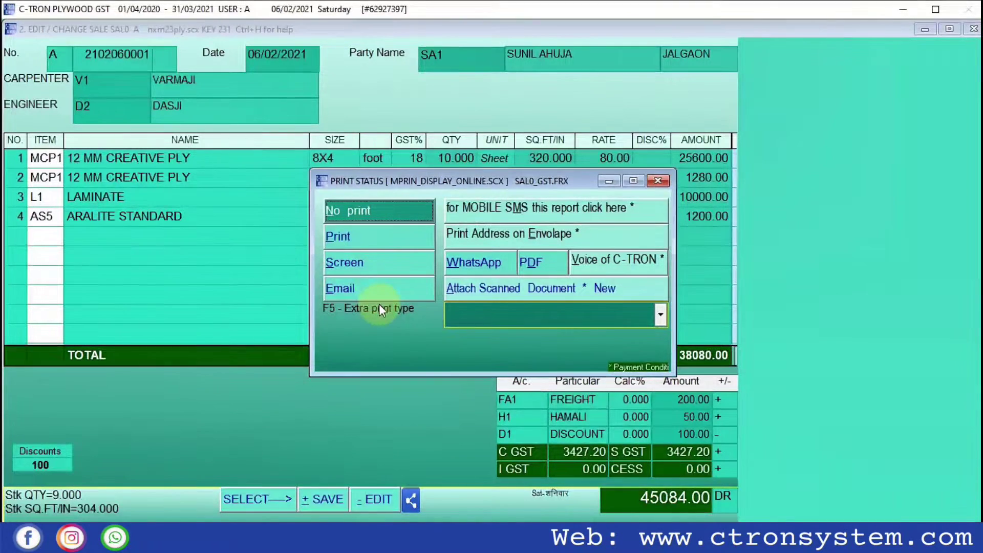
Send the invoice via WhatsApp, then download and open the newest PDF from the customer's chat
{"action": "left_click", "coordinate": [452, 266]}
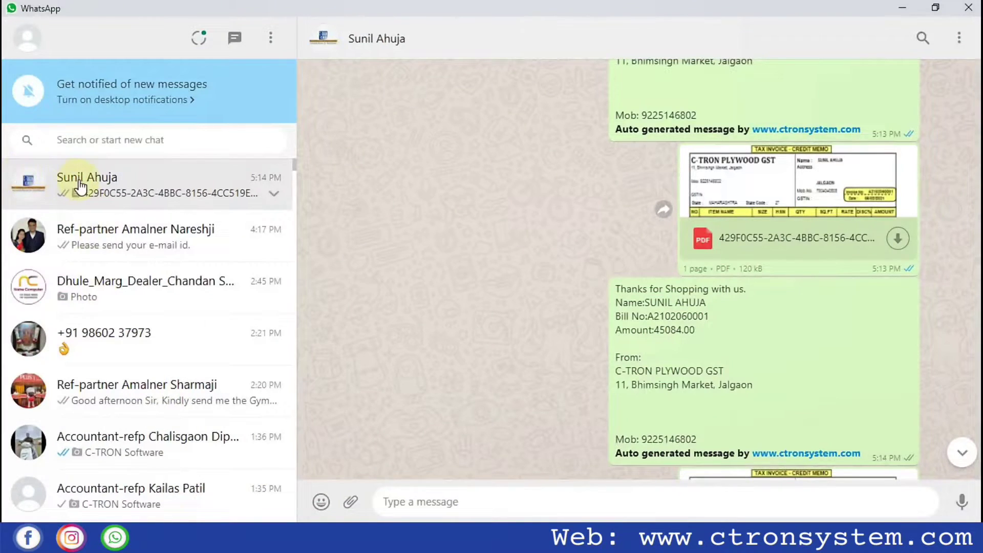
{"action": "left_click", "coordinate": [79, 190]}
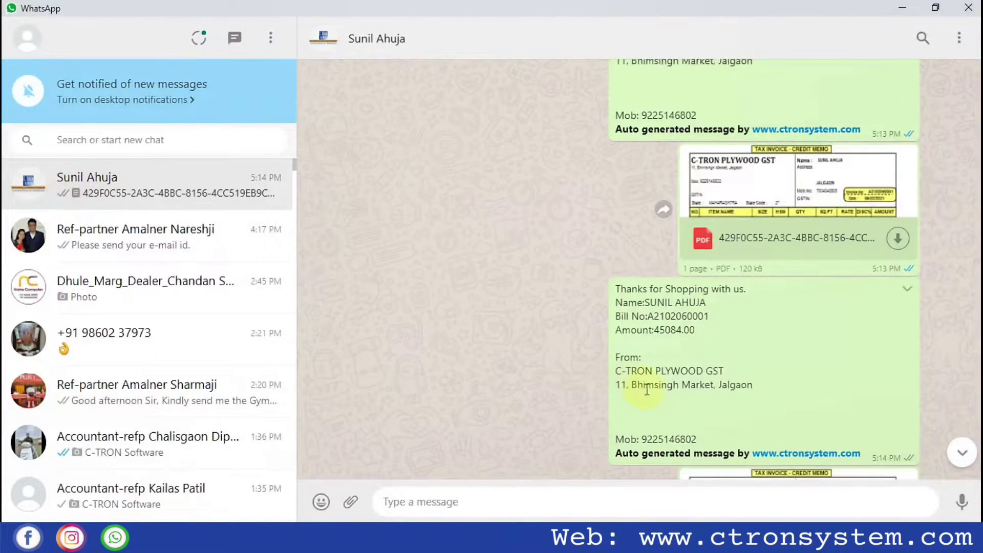
{"action": "scroll", "coordinate": [651, 394], "scroll_direction": "down", "scroll_amount": 3}
{"action": "left_click", "coordinate": [739, 421]}
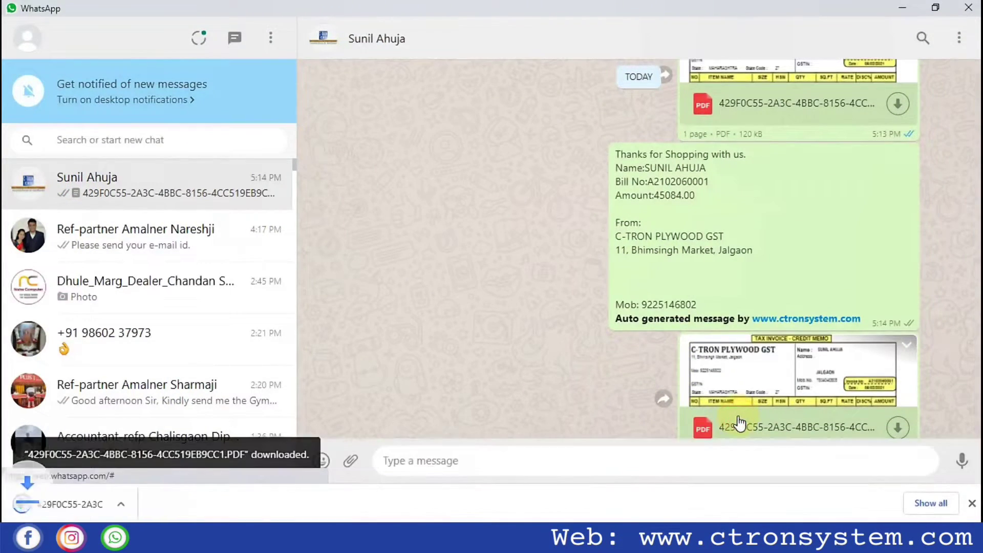
{"action": "left_click", "coordinate": [100, 509]}
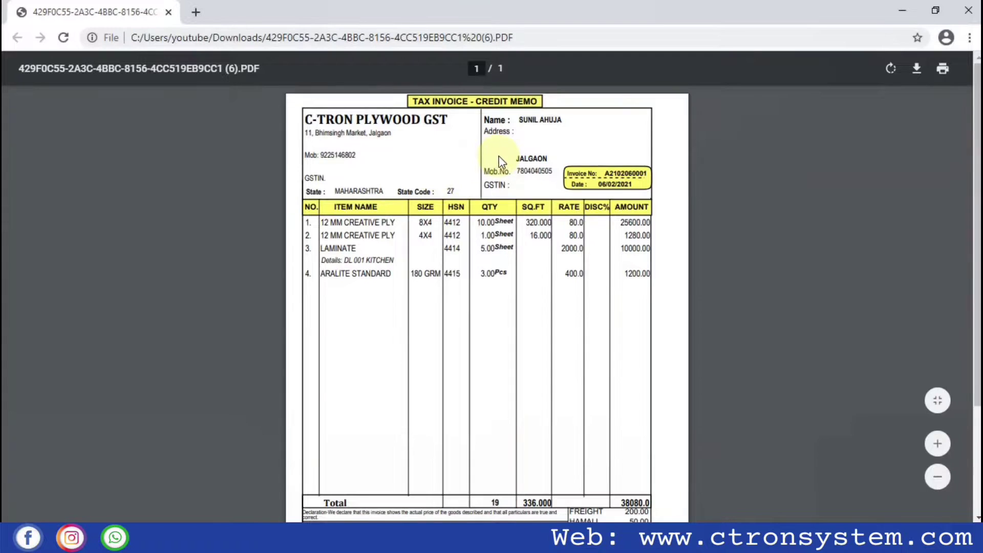
Scroll the invoice PDF down to the bill amount and 20000 payment received, then back up
{"action": "scroll", "coordinate": [499, 157], "scroll_direction": "down", "scroll_amount": 3}
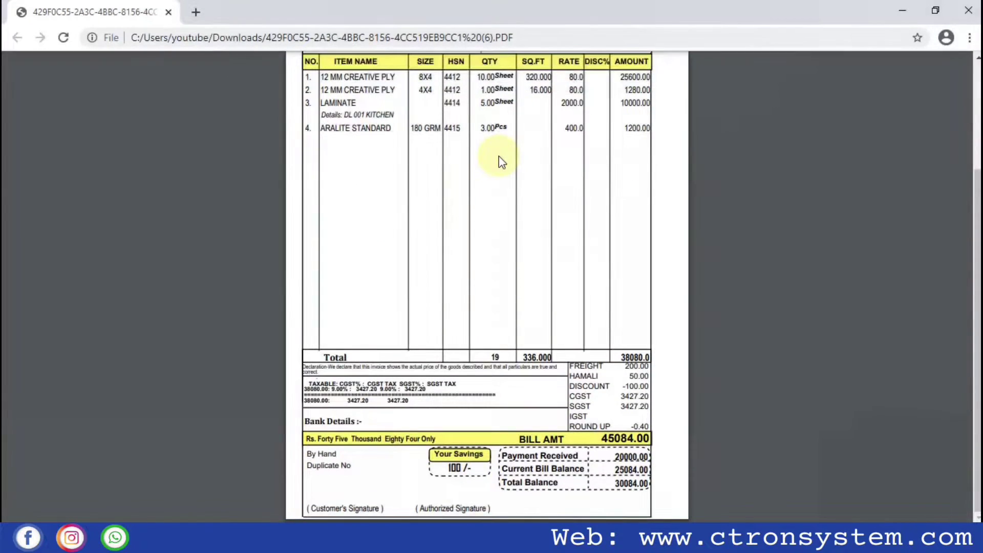
{"action": "scroll", "coordinate": [501, 161], "scroll_direction": "up", "scroll_amount": 3}
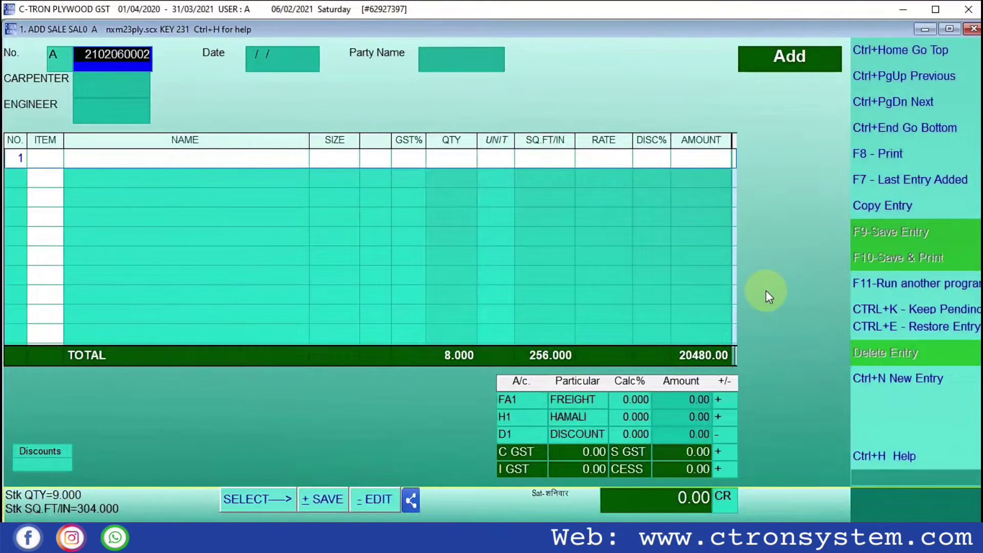
{"action": "key", "text": "Return"}
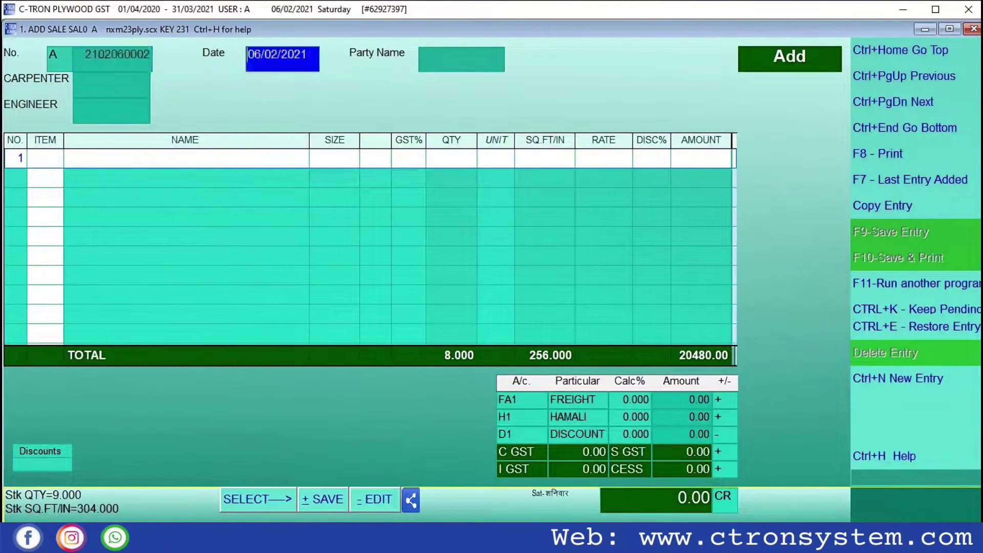
{"action": "key", "text": "Return"}
{"action": "type", "text": "SUN"}
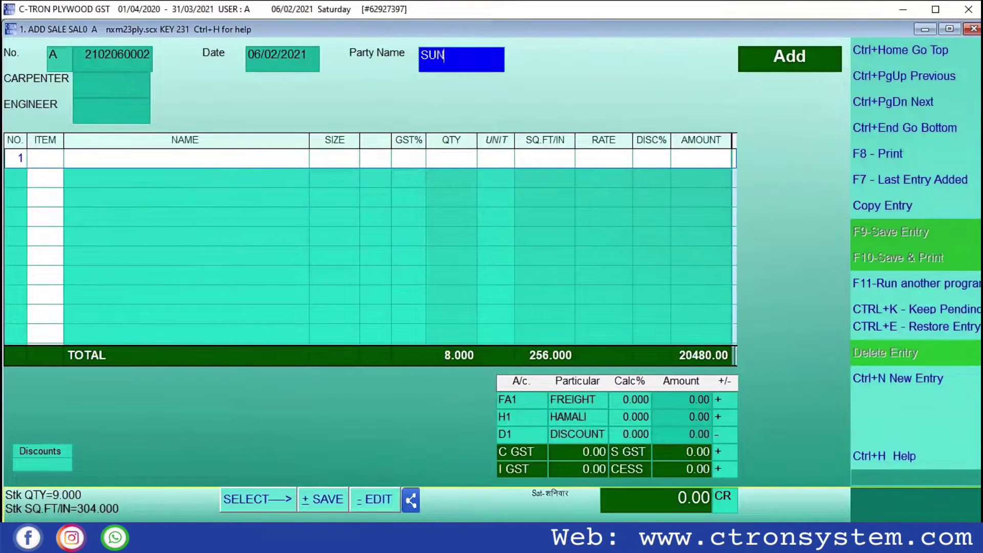
{"action": "key", "text": "Return"}
{"action": "key", "text": "Return"}
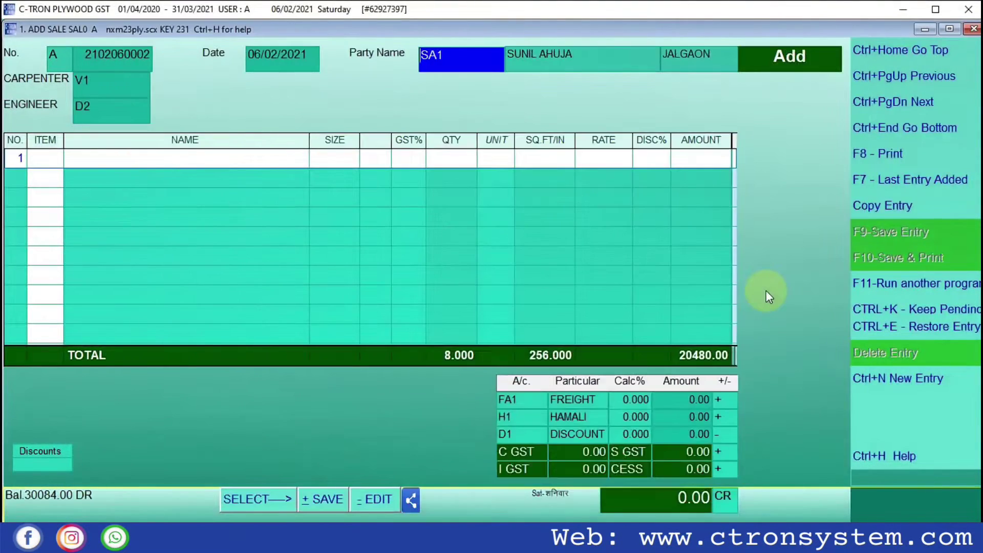
{"action": "key", "text": "Return"}
{"action": "key", "text": "Return"}
{"action": "key", "text": "Return"}
Add 8 sheets of 12 MM CREATIVE PLY 8X4 as row 1 and save the 24166.00 bill
{"action": "type", "text": "12"}
{"action": "key", "text": "Return"}
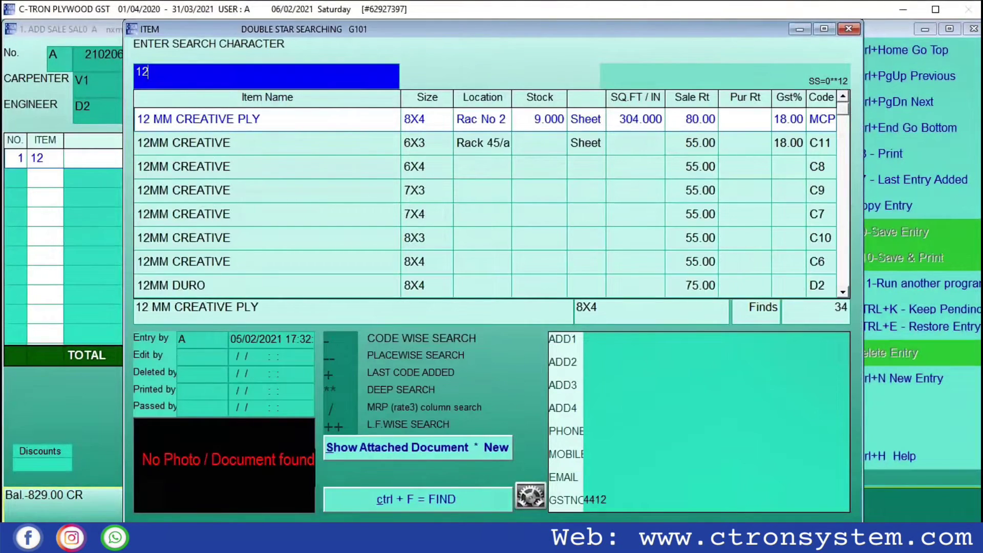
{"action": "key", "text": "Return"}
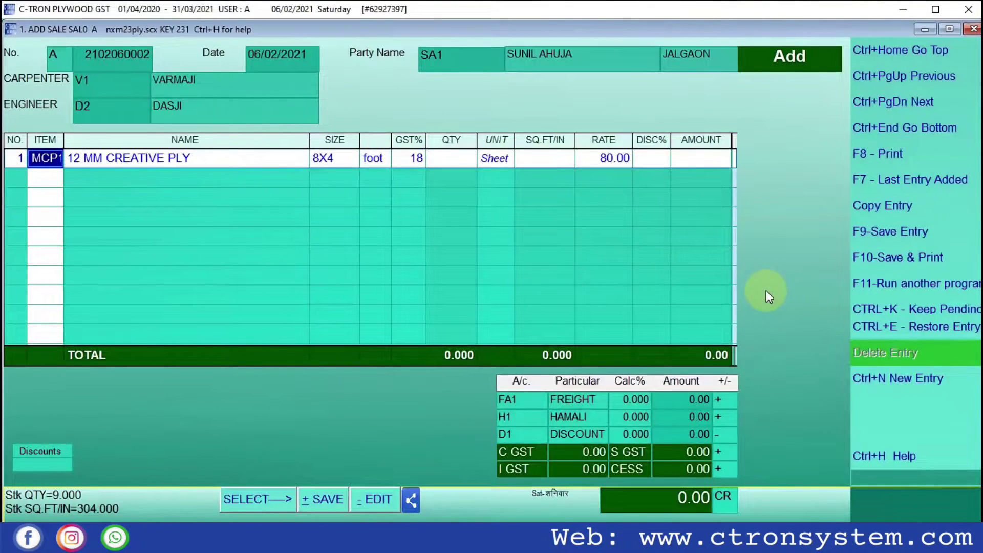
{"action": "key", "text": "Return"}
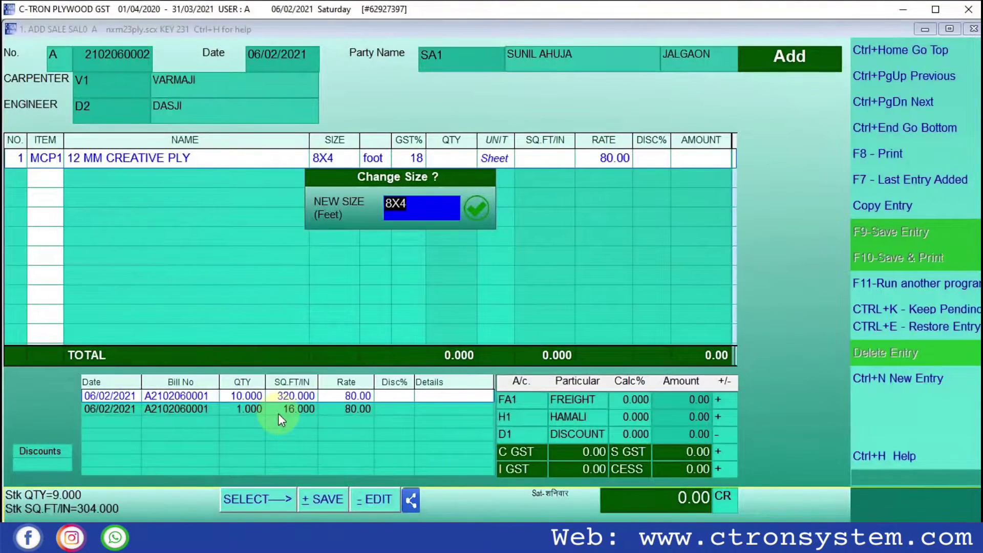
{"action": "key", "text": "Return"}
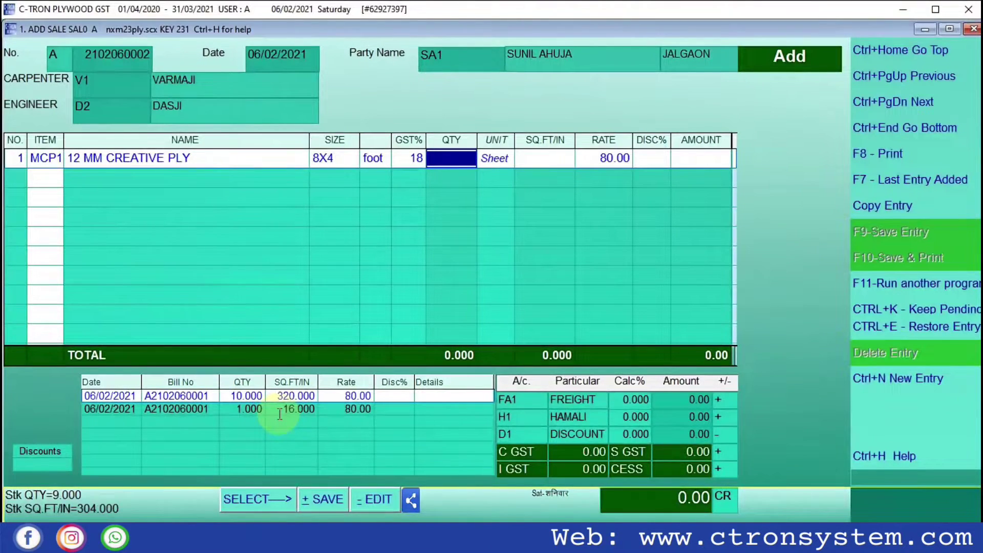
{"action": "type", "text": "8"}
{"action": "key", "text": "Return"}
{"action": "key", "text": "Return"}
{"action": "key", "text": "Return"}
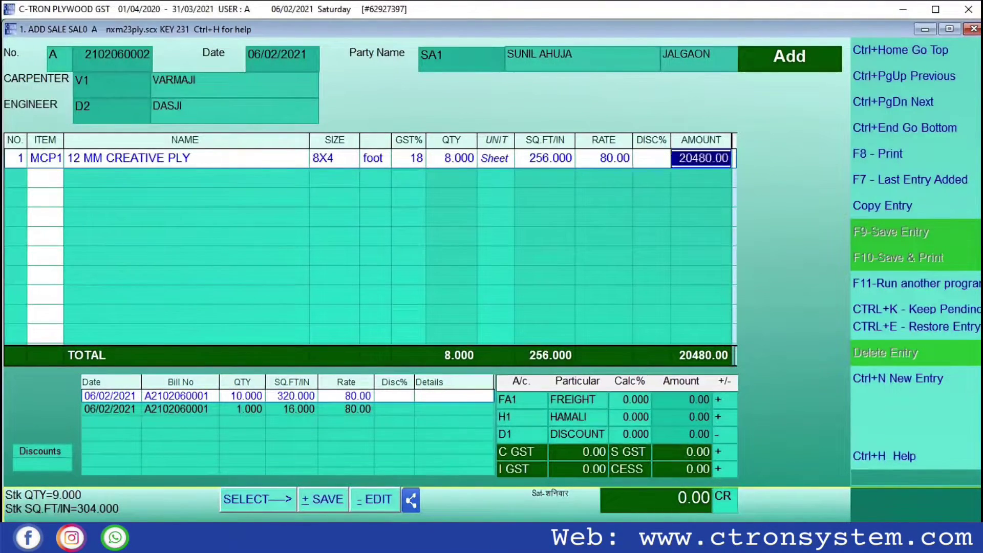
{"action": "key", "text": "Return"}
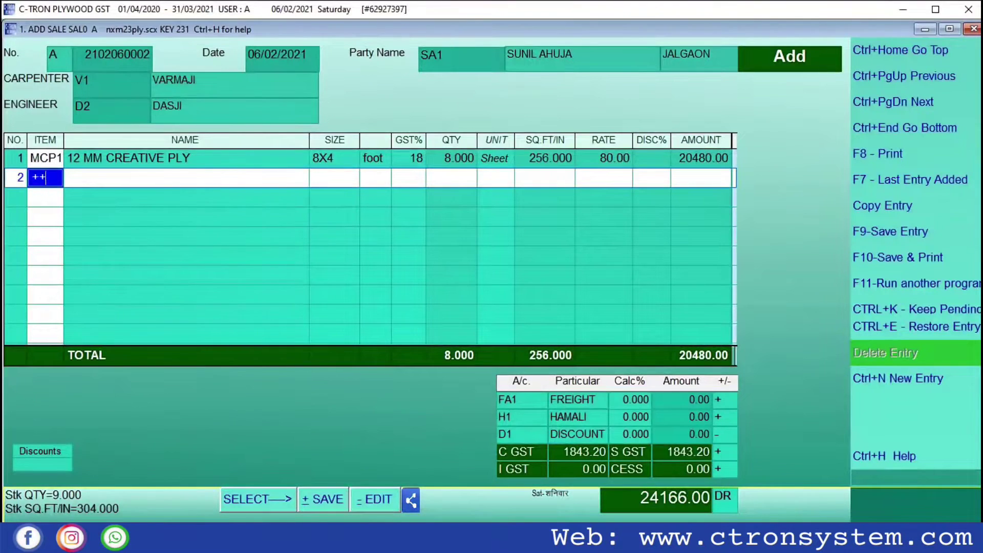
{"action": "key", "text": "Return"}
{"action": "key", "text": "Return"}
{"action": "key", "text": "Return"}
{"action": "key", "text": "Return"}
{"action": "key", "text": "Return"}
{"action": "key", "text": "Return"}
{"action": "key", "text": "Return"}
{"action": "key", "text": "Return"}
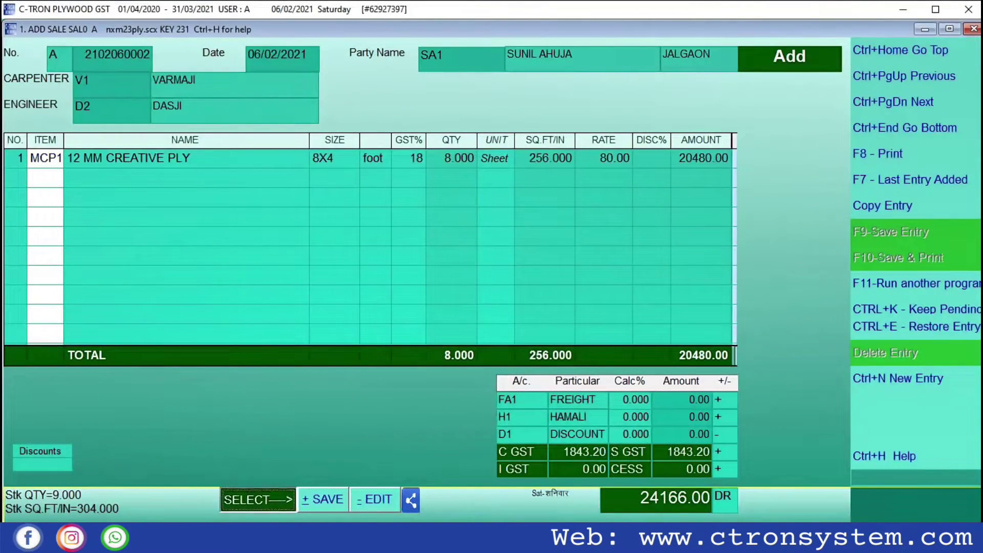
{"action": "key", "text": "Return"}
{"action": "key", "text": "Return"}
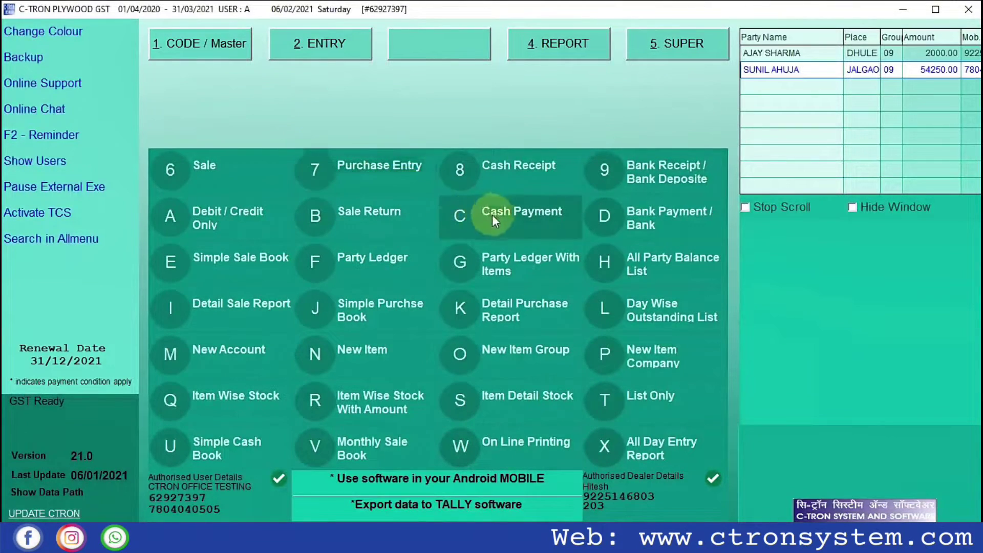
Save a new cash payment voucher of 1000 to the carpenter's account with an incentive narration
{"action": "left_click", "coordinate": [465, 230]}
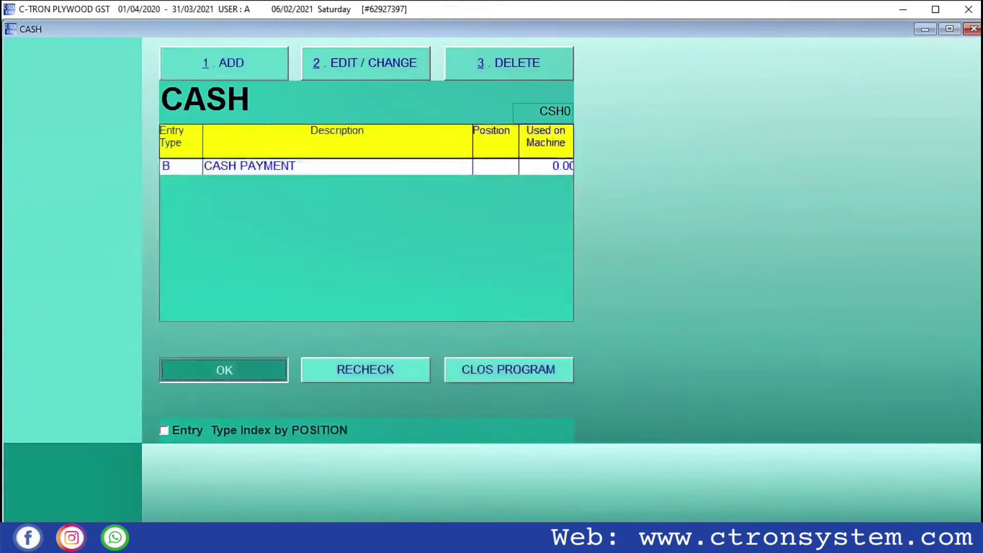
{"action": "key", "text": "1"}
{"action": "key", "text": "Return"}
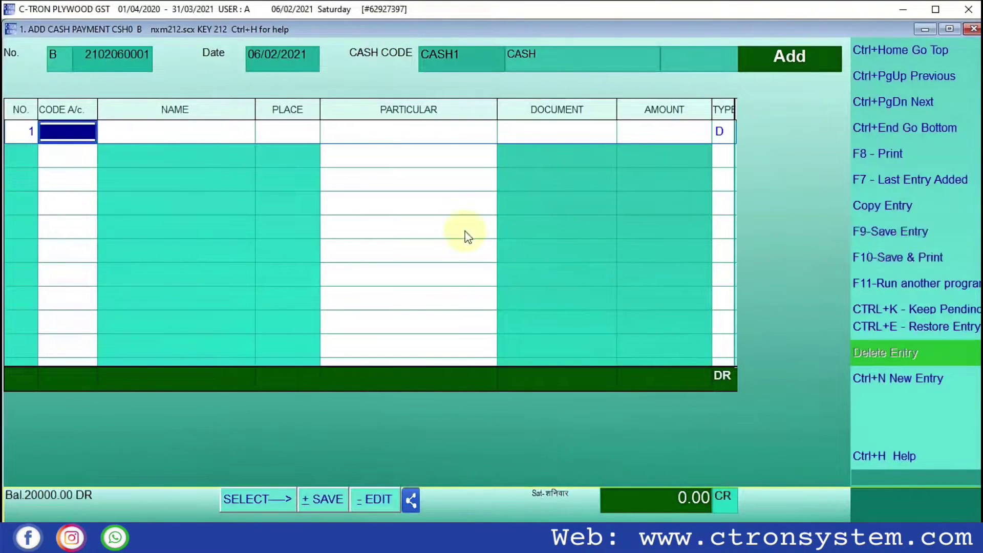
{"action": "type", "text": "VARMA"}
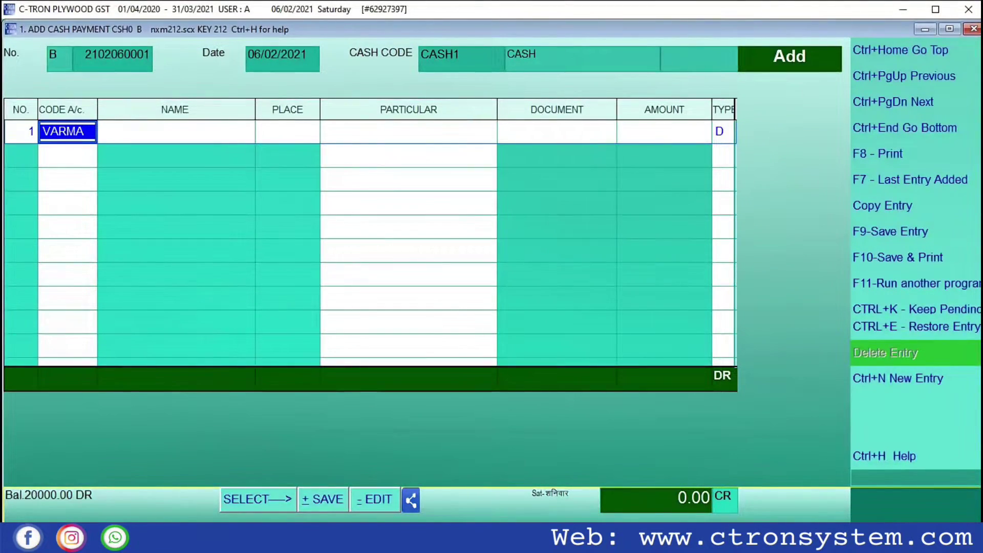
{"action": "key", "text": "Return"}
{"action": "key", "text": "Return"}
{"action": "key", "text": "Return"}
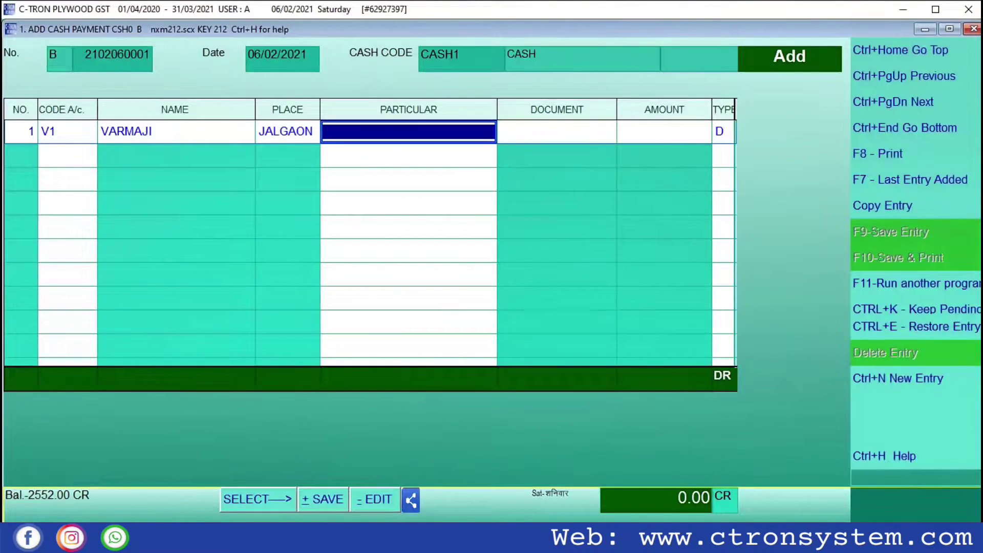
{"action": "type", "text": "I"}
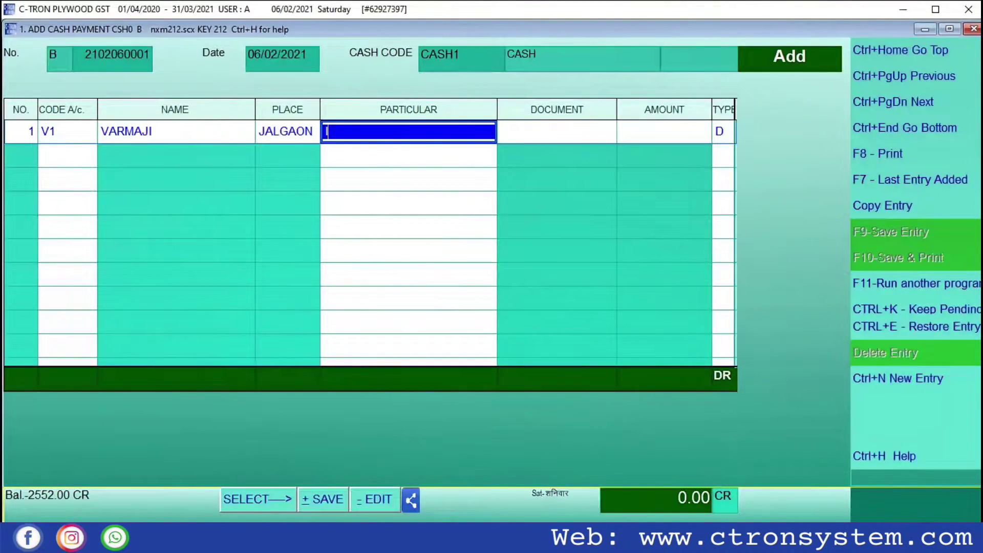
{"action": "type", "text": "NCENTI"}
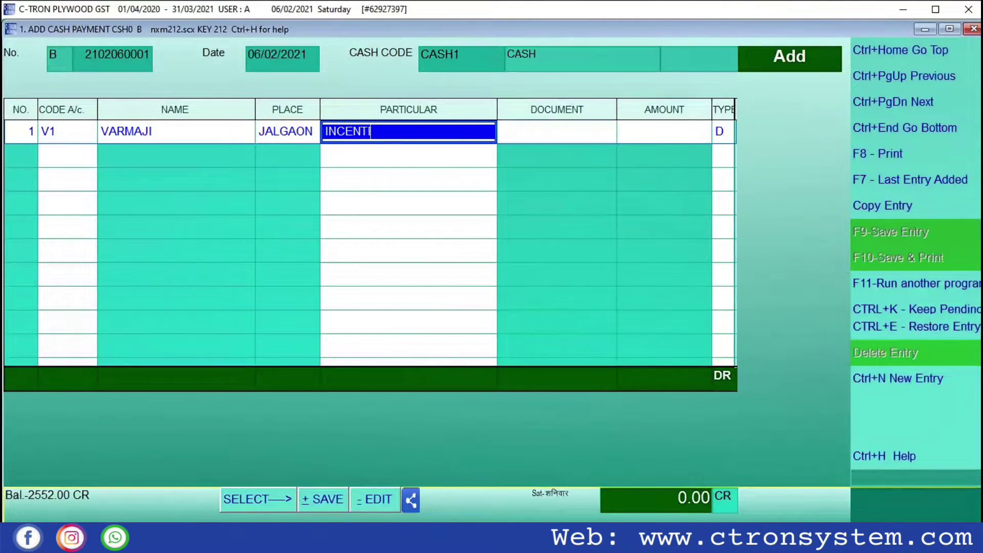
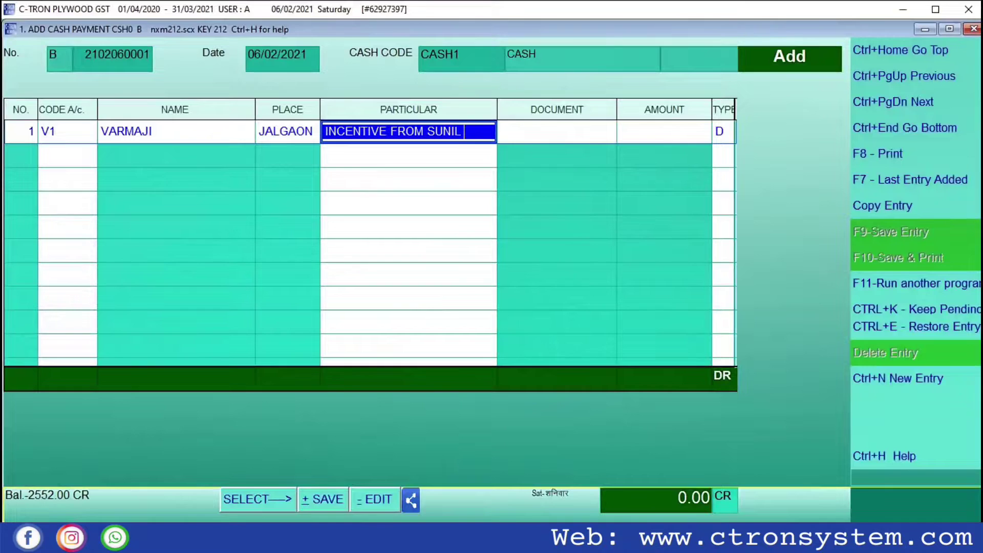
{"action": "key", "text": "Return"}
{"action": "key", "text": "Return"}
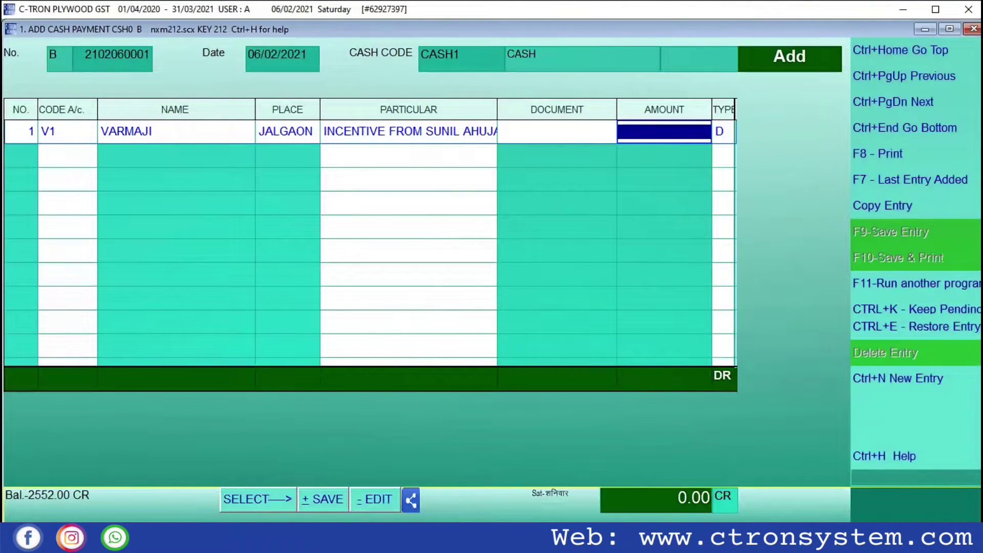
{"action": "type", "text": "1000"}
{"action": "key", "text": "Return"}
{"action": "type", "text": "+"}
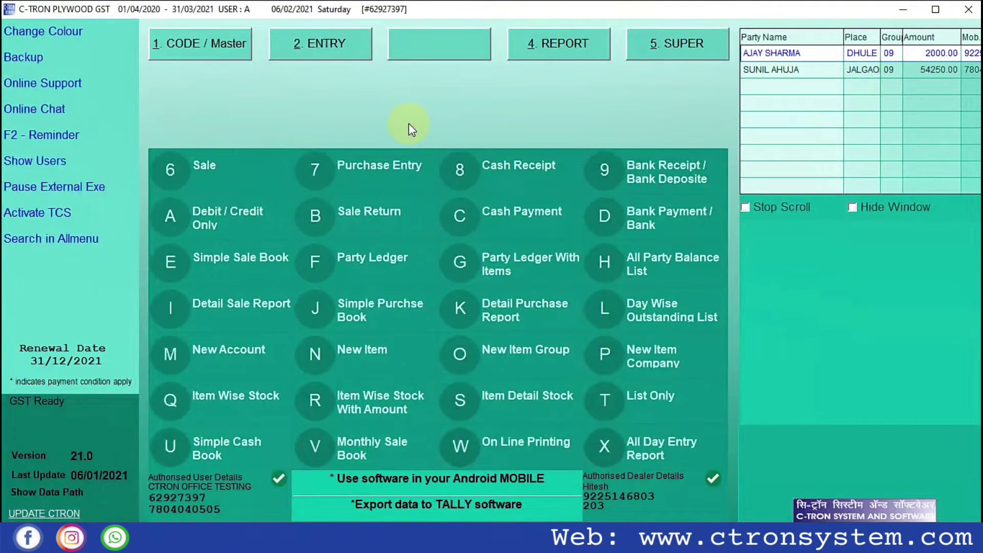
{"action": "left_click", "coordinate": [360, 269]}
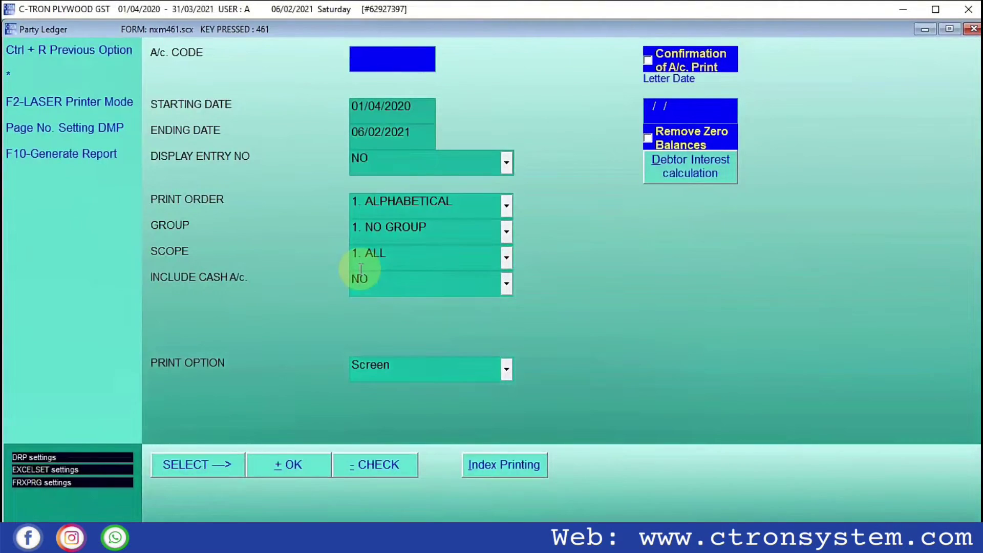
{"action": "type", "text": "VARMA"}
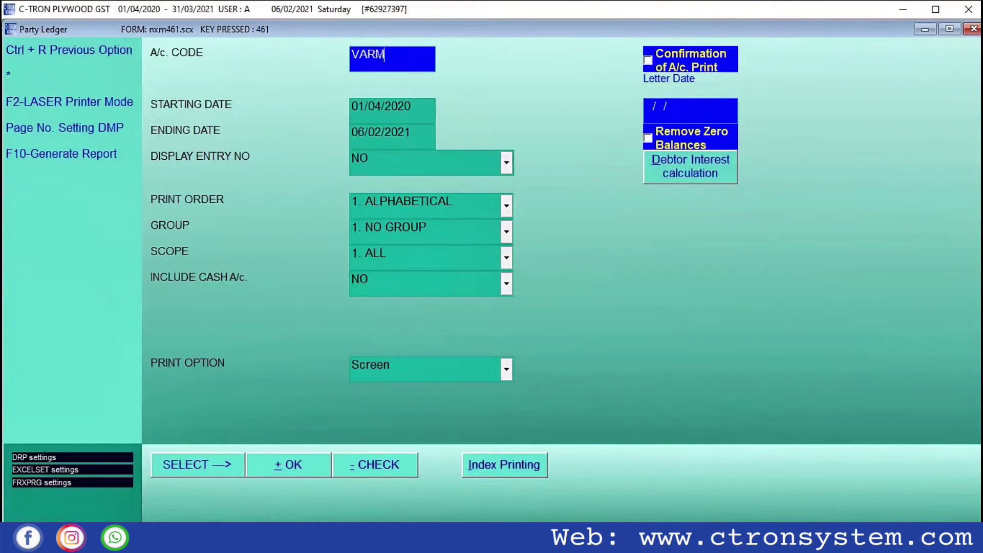
{"action": "key", "text": "Return"}
{"action": "key", "text": "Return"}
{"action": "key", "text": "Return"}
{"action": "key", "text": "Return"}
{"action": "key", "text": "Return"}
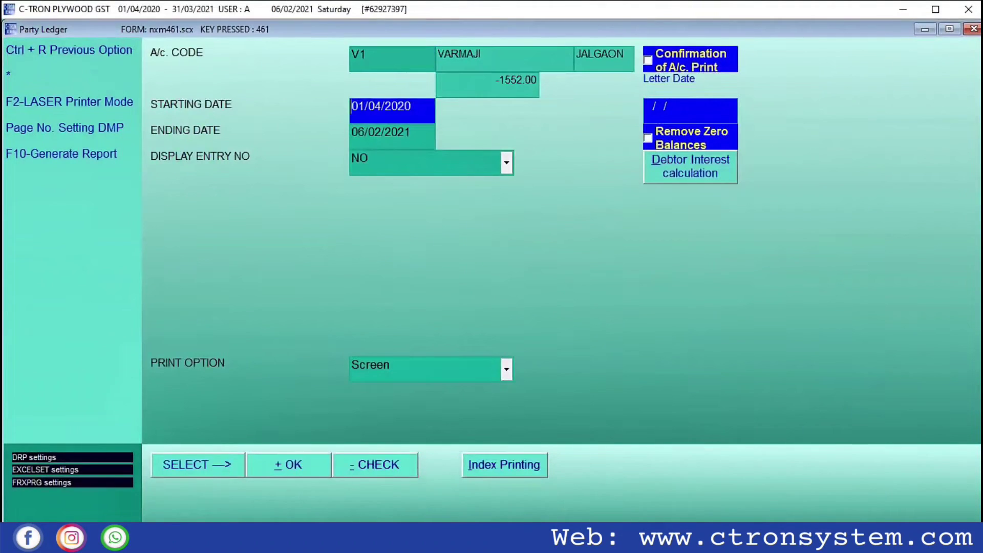
{"action": "key", "text": "Return"}
{"action": "key", "text": "Return"}
{"action": "key", "text": "Return"}
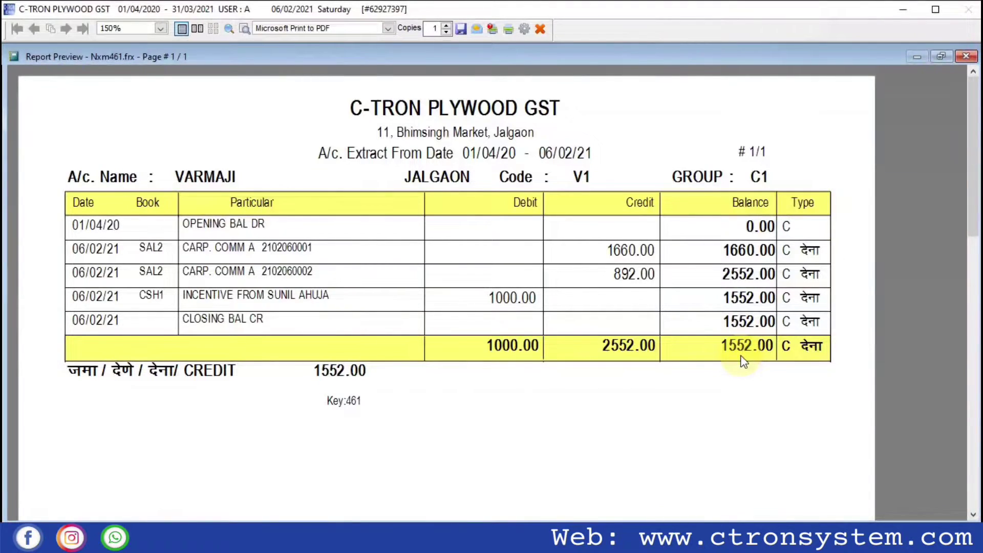
{"action": "key", "text": "Escape"}
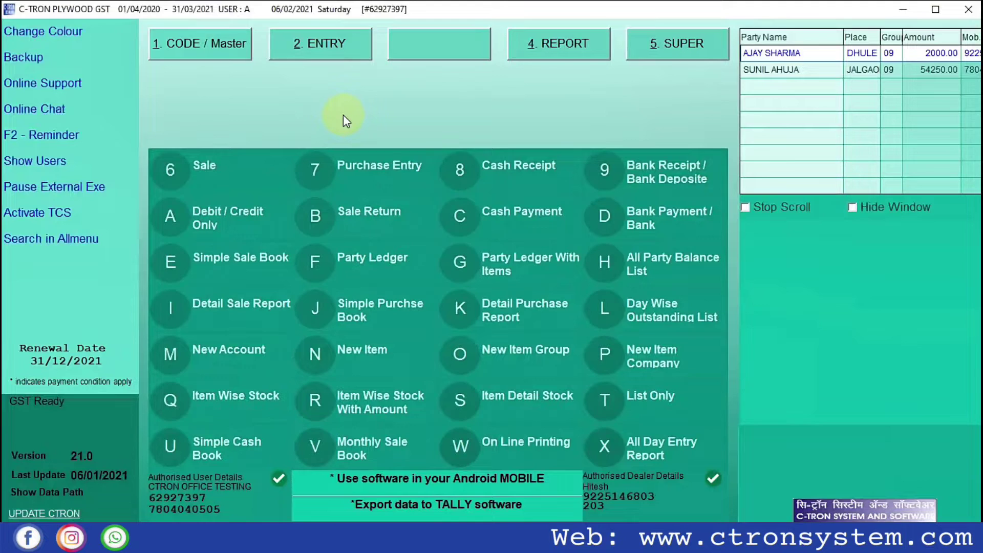
{"action": "left_click", "coordinate": [350, 274]}
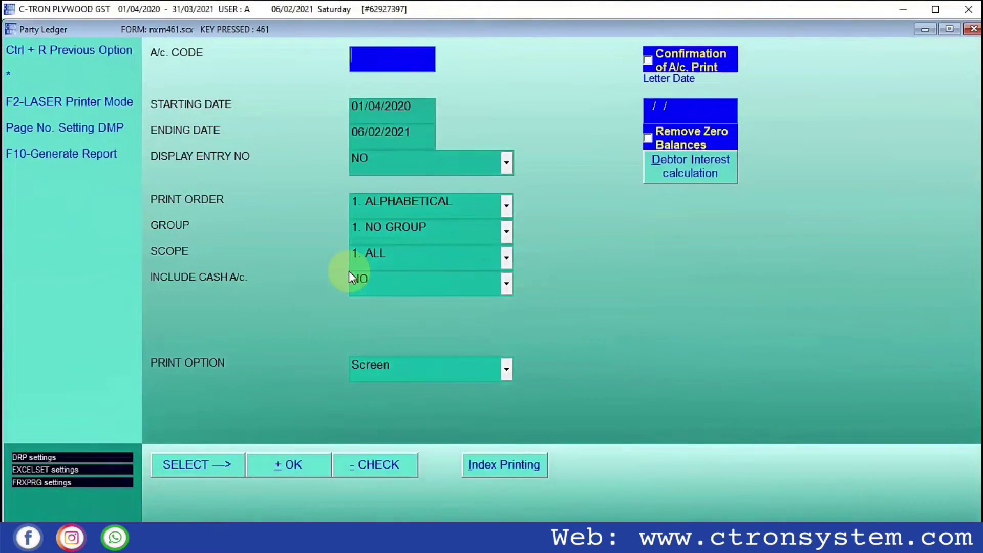
{"action": "type", "text": "SUNIL"}
{"action": "key", "text": "Return"}
{"action": "key", "text": "Return"}
{"action": "key", "text": "Return"}
{"action": "key", "text": "Return"}
{"action": "key", "text": "Return"}
{"action": "key", "text": "Return"}
{"action": "key", "text": "Return"}
{"action": "key", "text": "Return"}
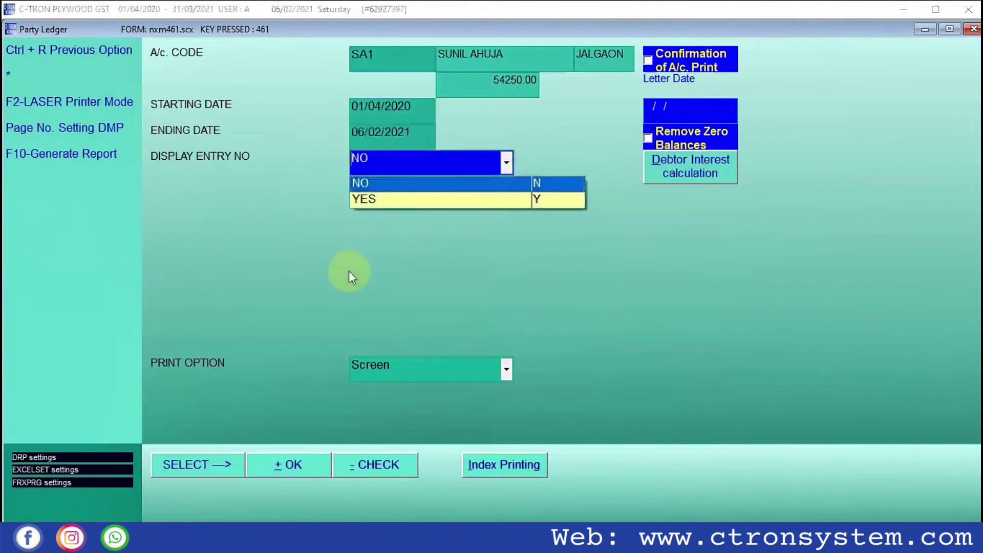
{"action": "key", "text": "Return"}
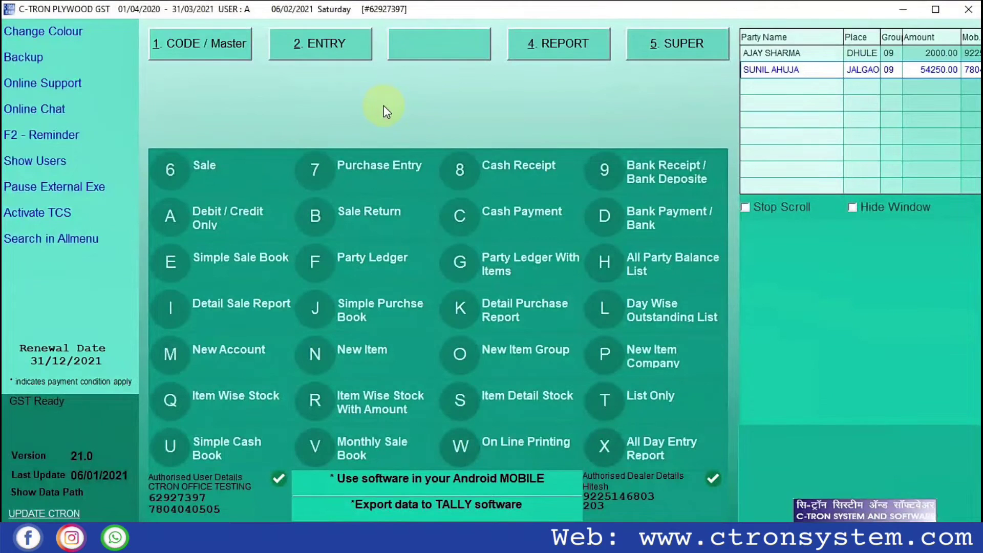
{"action": "left_click", "coordinate": [479, 279]}
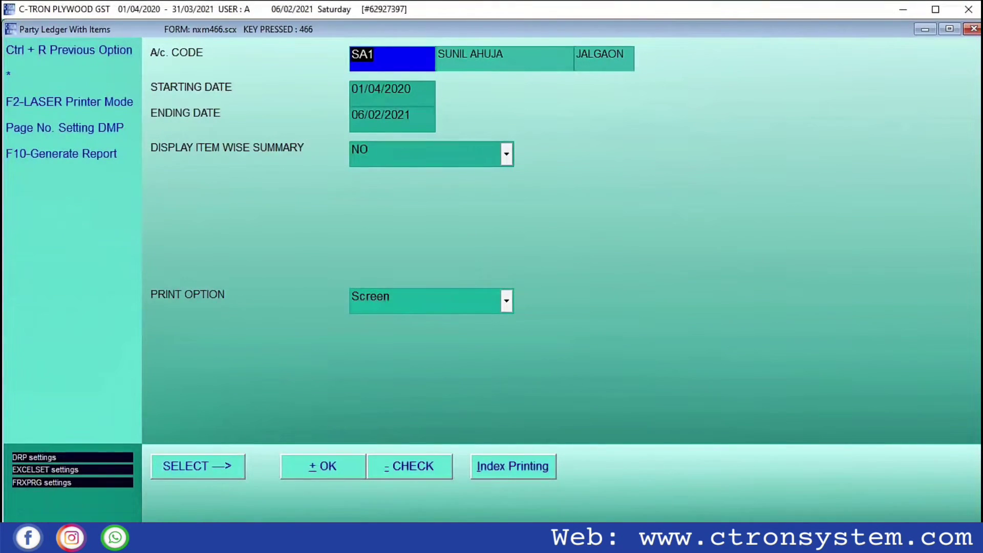
{"action": "key", "text": "Return"}
{"action": "key", "text": "Return"}
{"action": "key", "text": "Return"}
{"action": "key", "text": "Return"}
{"action": "key", "text": "Return"}
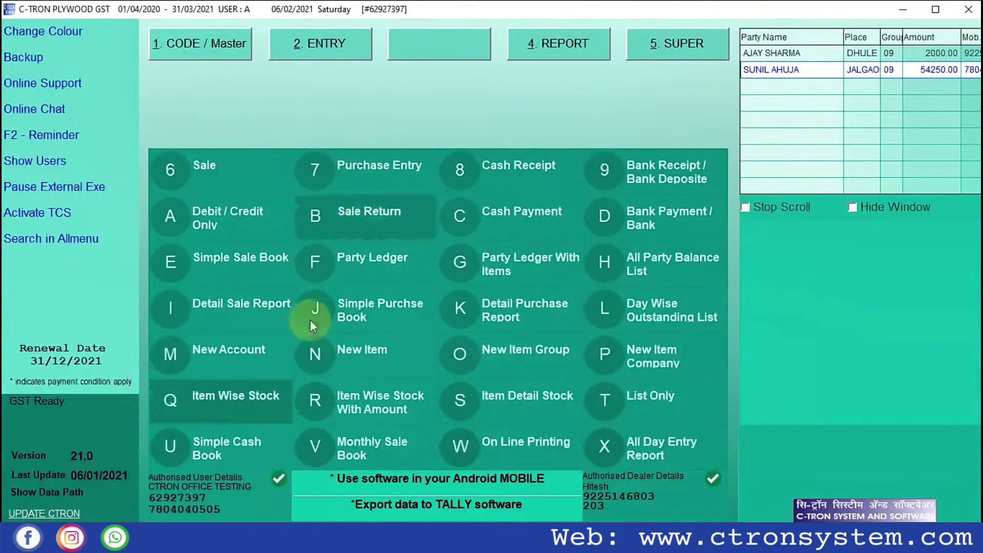
{"action": "left_click", "coordinate": [210, 410]}
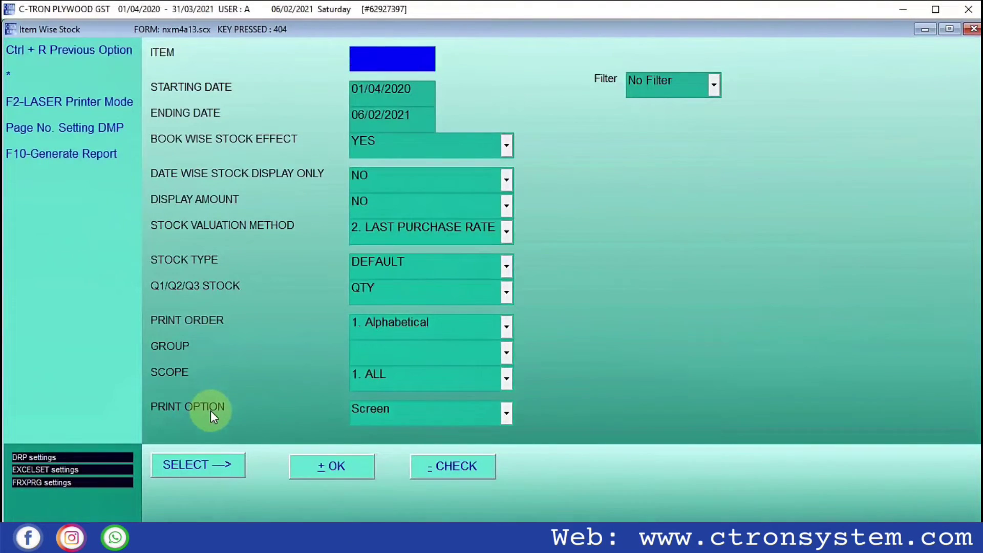
{"action": "type", "text": "12"}
{"action": "key", "text": "Return"}
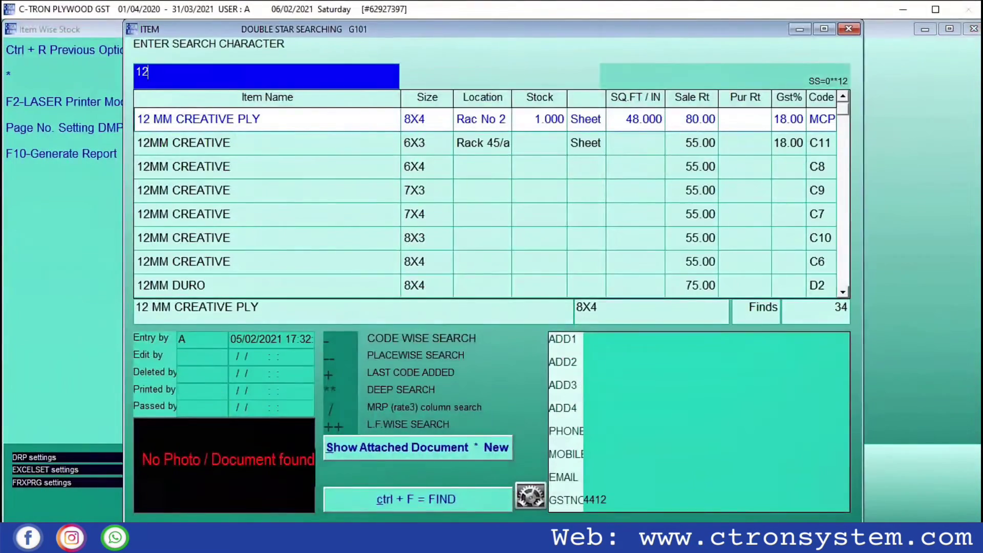
{"action": "key", "text": "Return"}
{"action": "key", "text": "Return"}
{"action": "key", "text": "Return"}
{"action": "key", "text": "Return"}
{"action": "key", "text": "Return"}
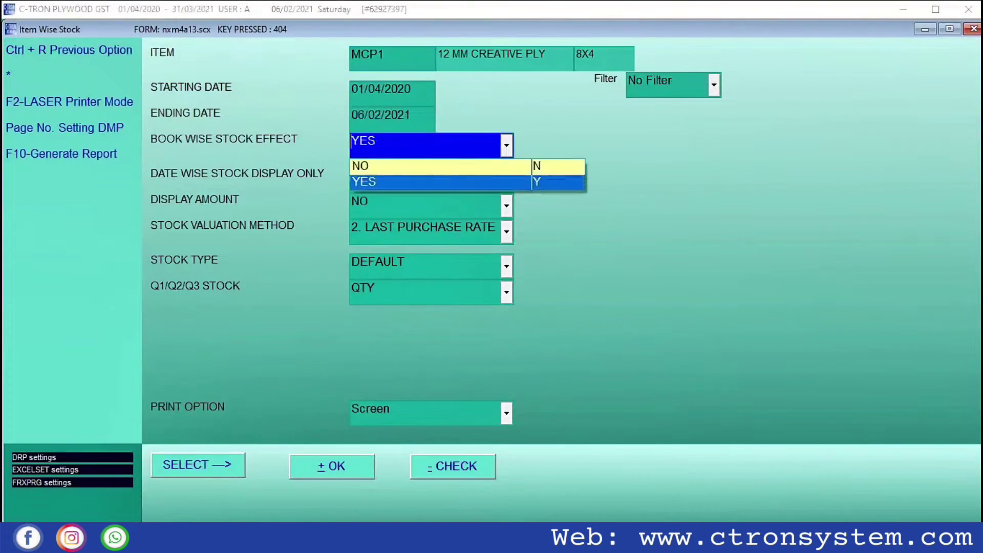
{"action": "key", "text": "Return"}
{"action": "key", "text": "Return"}
{"action": "key", "text": "Return"}
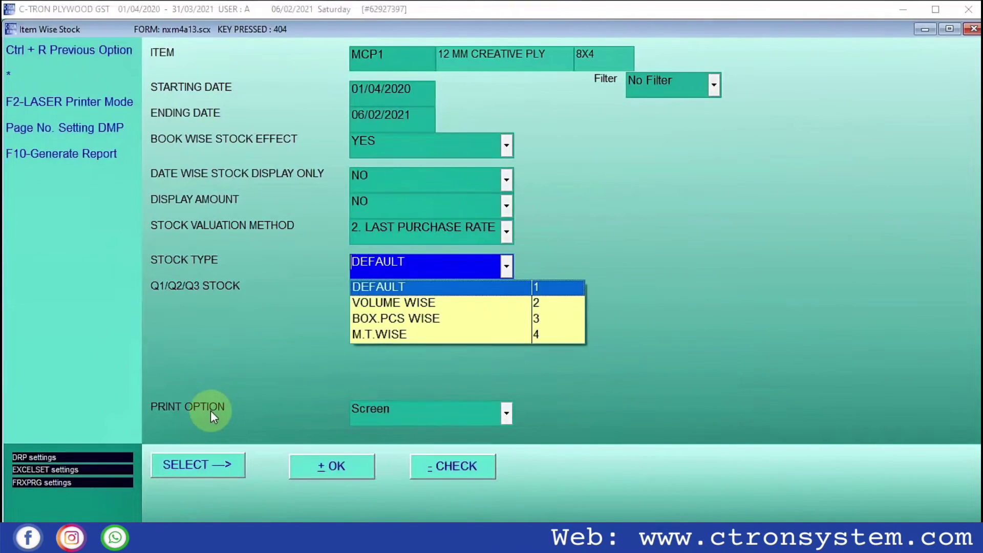
{"action": "key", "text": "Return"}
{"action": "key", "text": "Down"}
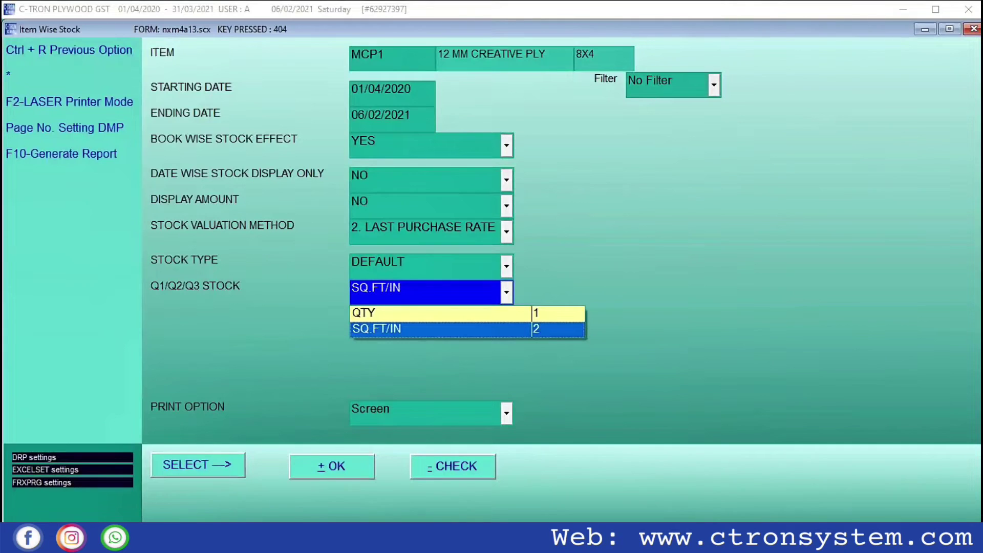
{"action": "left_click", "coordinate": [374, 335]}
{"action": "key", "text": "Return"}
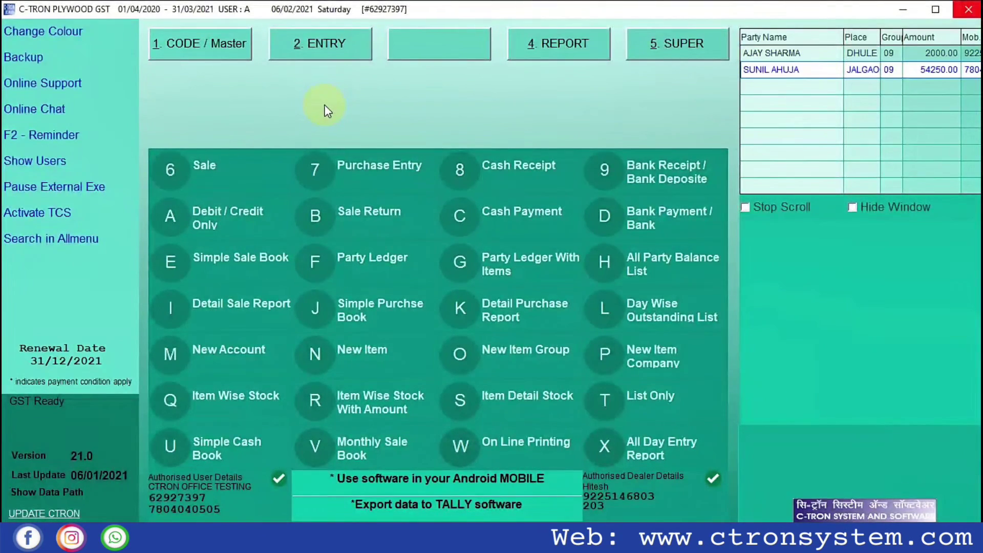
Run the Item Wise Stock report for all items, 01/04/20 to 06/02/21, on screen
{"action": "left_click", "coordinate": [200, 409]}
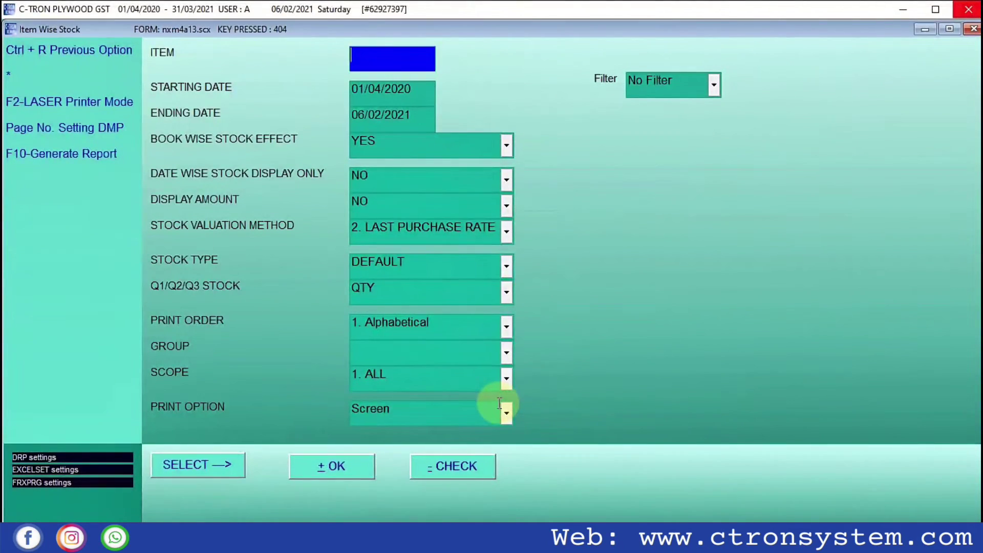
{"action": "key", "text": "Return"}
{"action": "key", "text": "Return"}
{"action": "key", "text": "Return"}
{"action": "key", "text": "Return"}
{"action": "key", "text": "Return"}
{"action": "key", "text": "Return"}
{"action": "key", "text": "Return"}
{"action": "key", "text": "Return"}
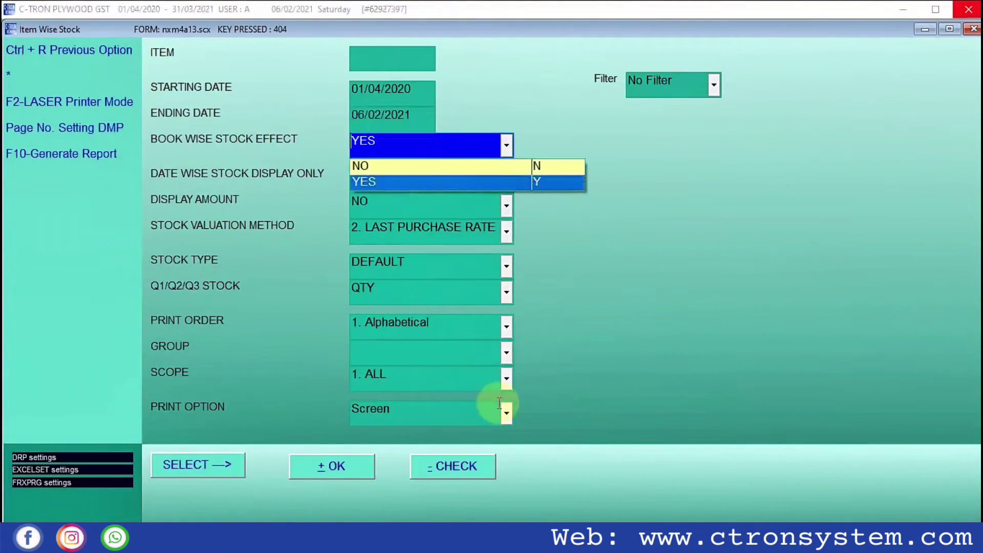
{"action": "key", "text": "Return"}
{"action": "key", "text": "Return"}
{"action": "key", "text": "Return"}
{"action": "key", "text": "Return"}
{"action": "key", "text": "Return"}
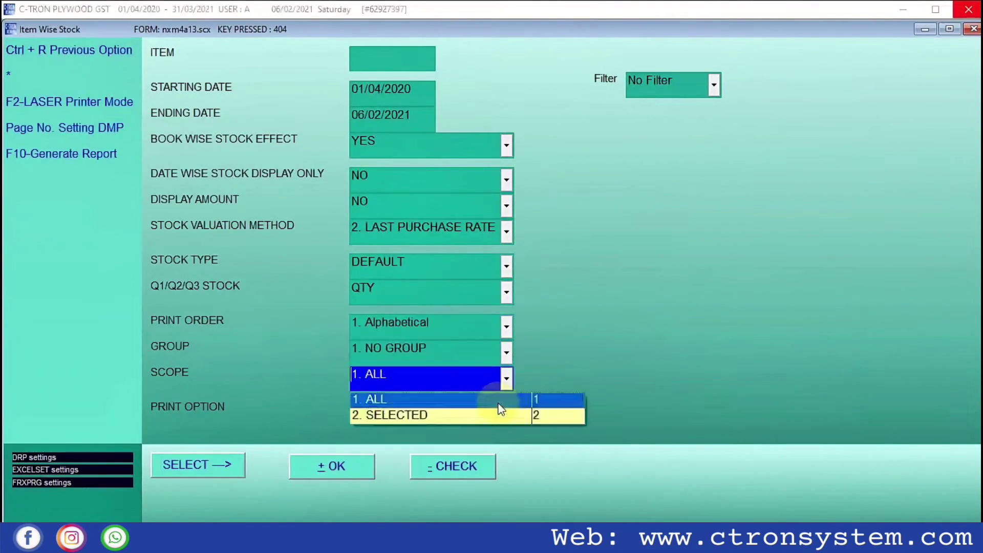
{"action": "key", "text": "Return"}
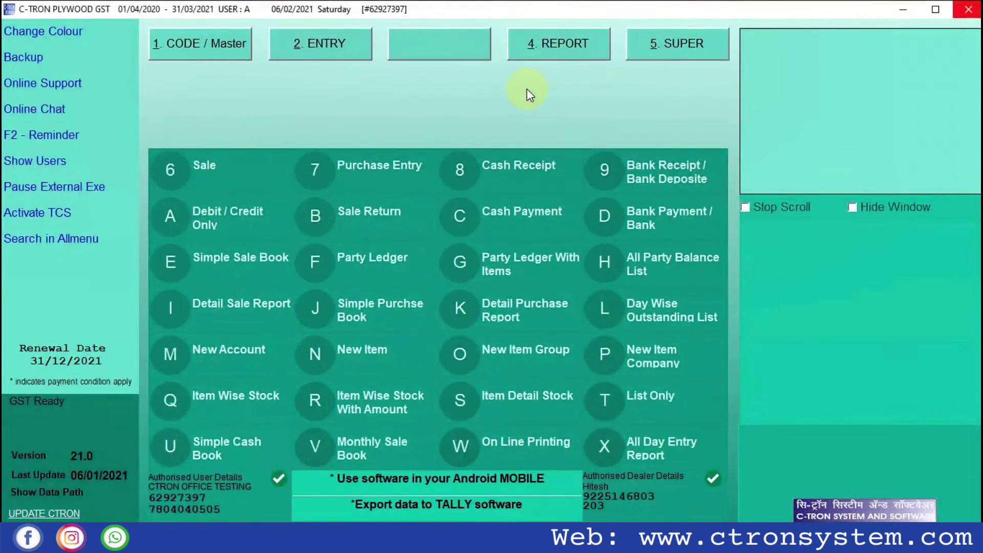
Open the All Party Balance List and accept date 06/02/2021 with customer group 09
{"action": "left_click", "coordinate": [616, 271]}
{"action": "key", "text": "Return"}
{"action": "key", "text": "Return"}
{"action": "key", "text": "Return"}
{"action": "key", "text": "Return"}
{"action": "key", "text": "Return"}
{"action": "key", "text": "Return"}
{"action": "key", "text": "Return"}
{"action": "key", "text": "Return"}
{"action": "key", "text": "Return"}
{"action": "key", "text": "Return"}
{"action": "key", "text": "Return"}
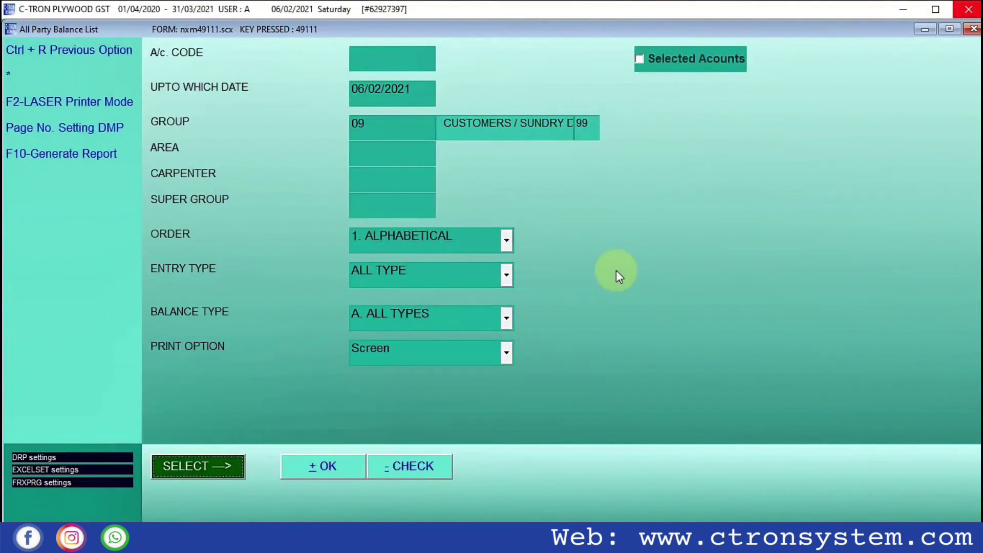